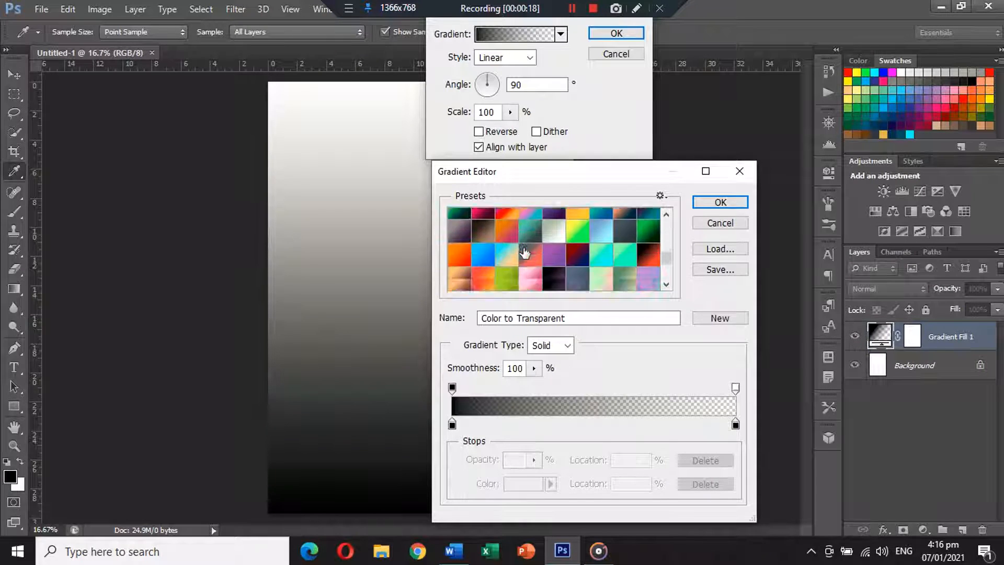
Fill the background with 'The Strain' radial gradient, dithered, 139% scale, centre shifted lower
click(460, 268)
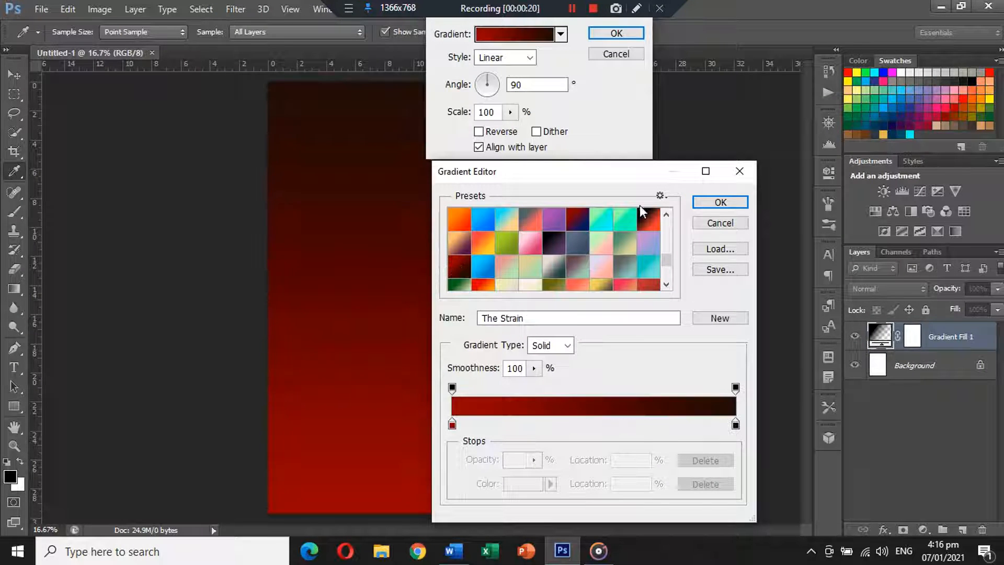
click(721, 201)
click(528, 59)
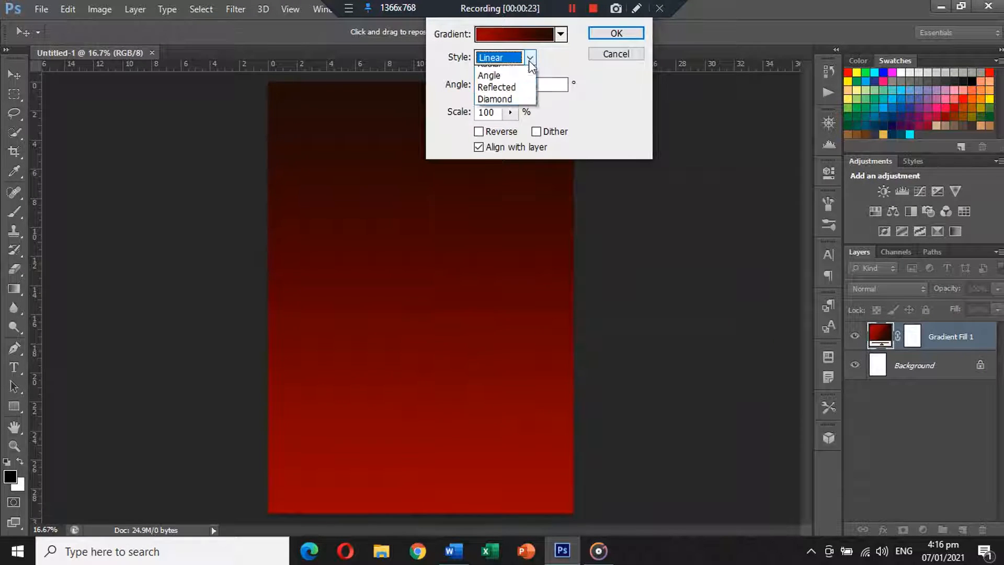
click(497, 90)
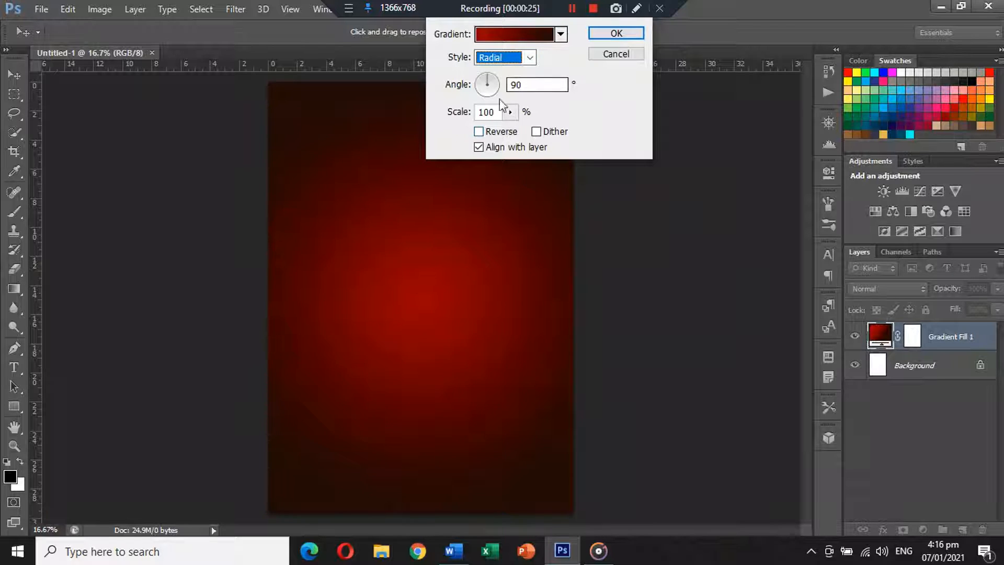
drag(430, 299, 430, 318)
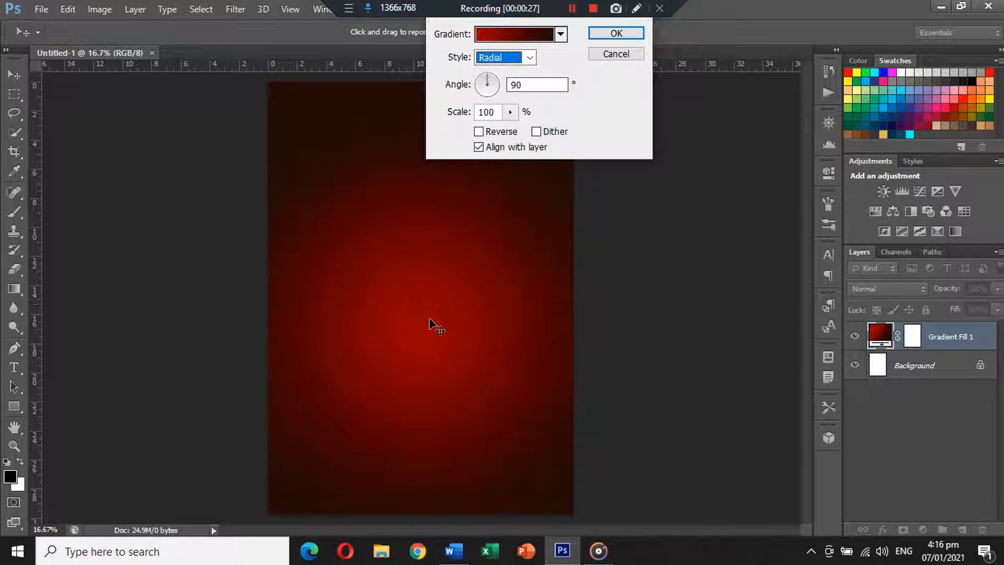
click(536, 131)
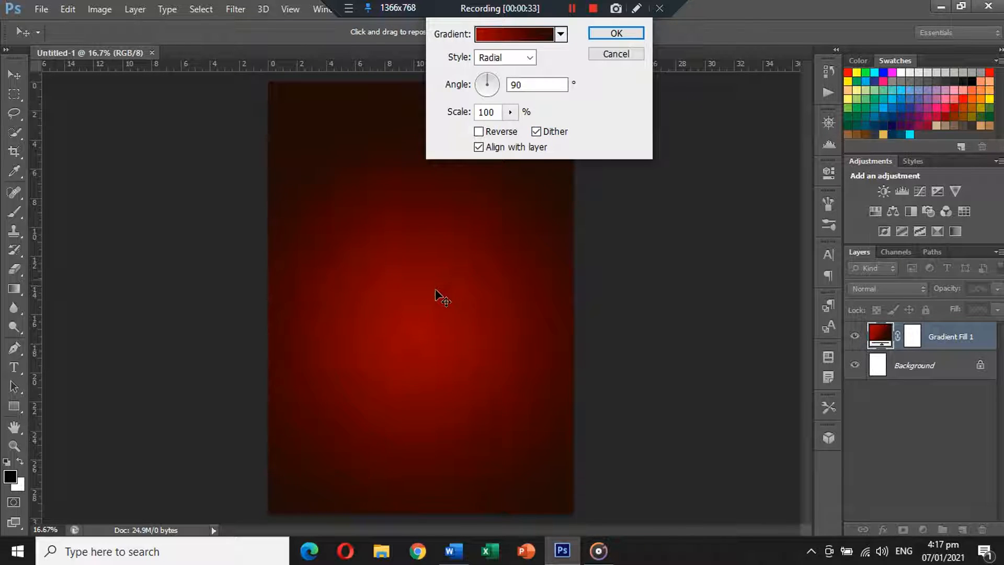
drag(434, 278, 432, 283)
click(510, 112)
mouse_move(515, 129)
mouse_down()
mouse_move(532, 128)
mouse_move(513, 127)
mouse_up()
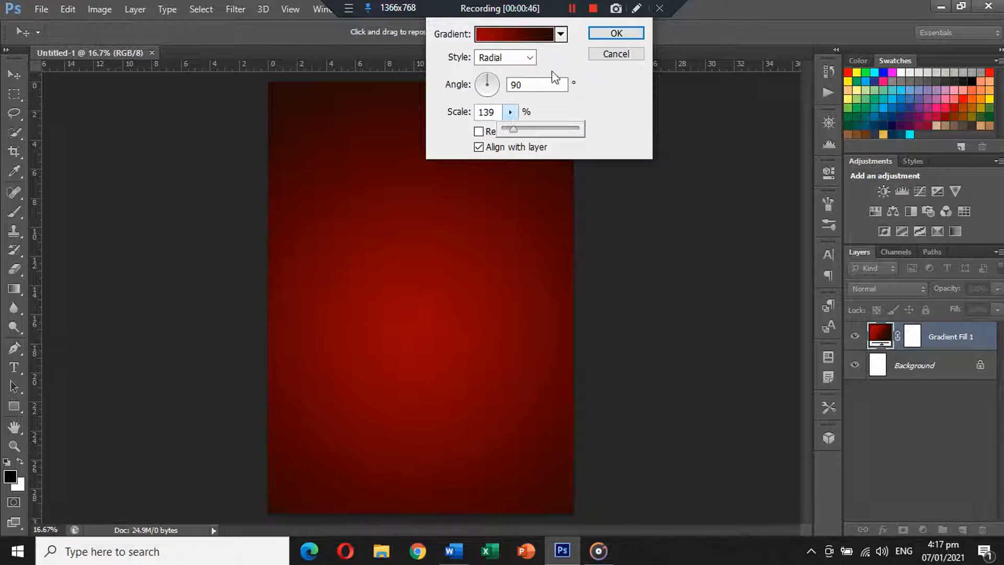
click(607, 33)
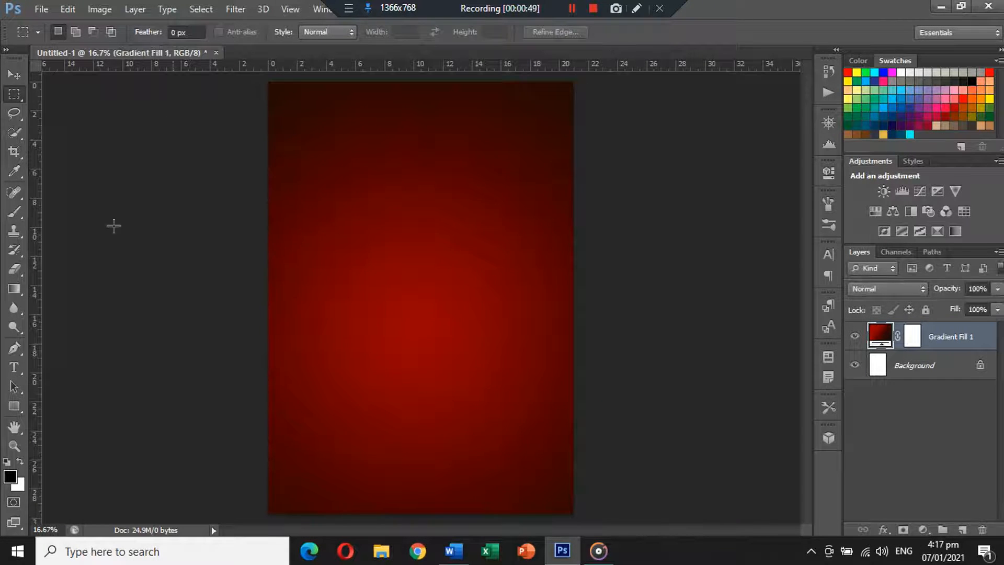
Draw a black circle with the Ellipse tool and move it to the poster's top
click(21, 408)
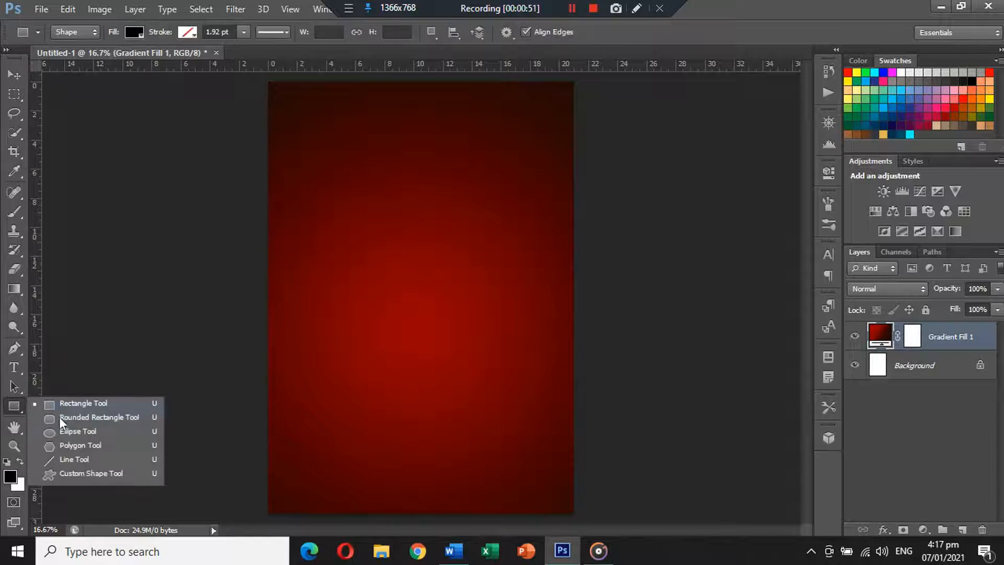
click(62, 431)
drag(336, 201, 550, 414)
click(14, 75)
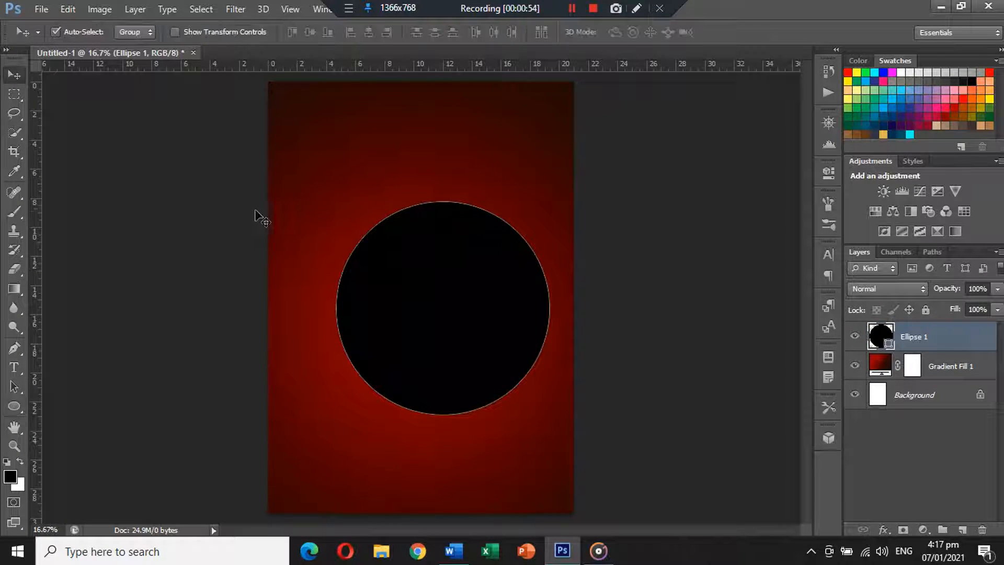
scroll(258, 217, down, 2)
drag(417, 325, 400, 195)
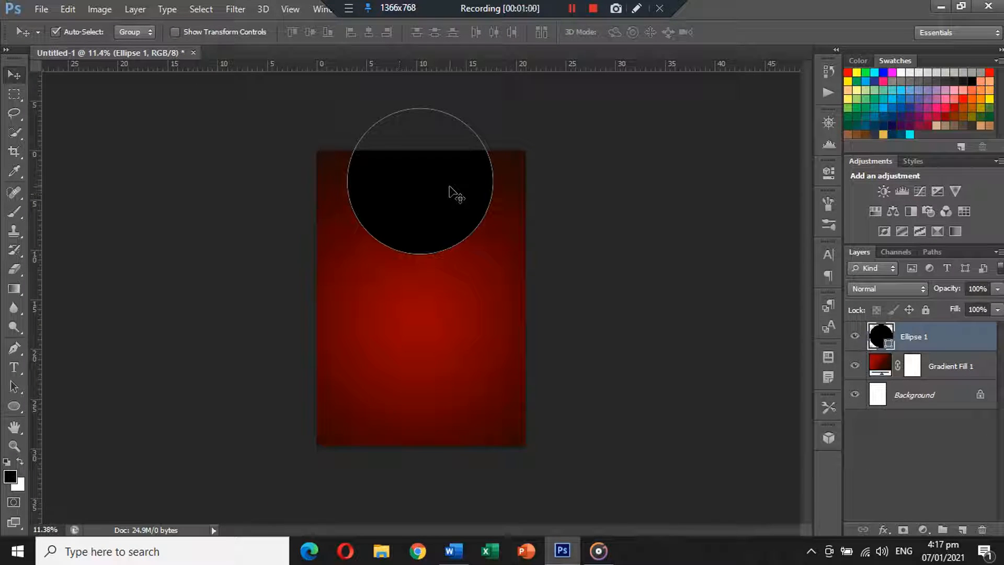
mouse_move(440, 200)
mouse_down()
mouse_move(425, 193)
mouse_move(435, 189)
mouse_up()
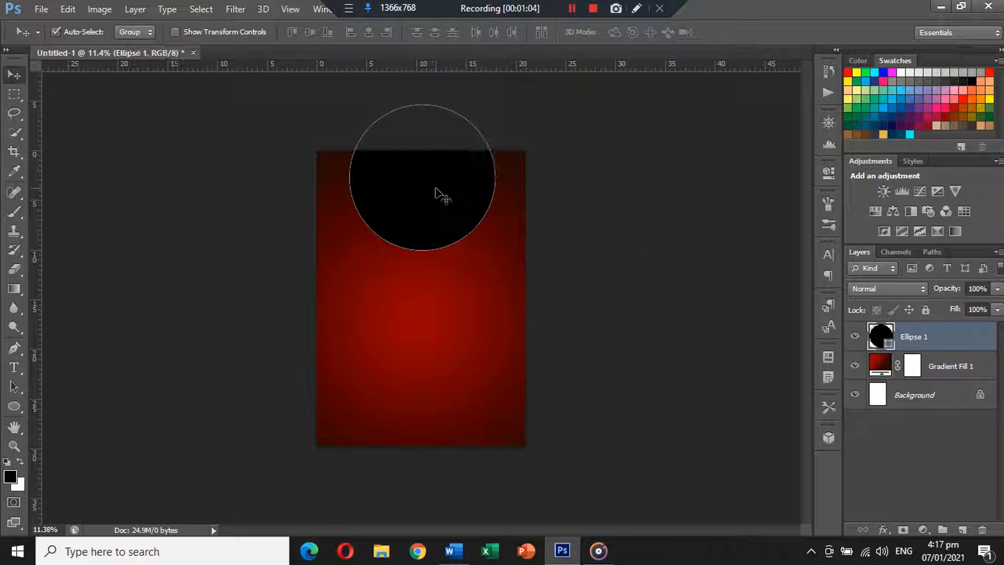
Enlarge the circle to 157.68% so it spans the poster's width
key(ctrl+t)
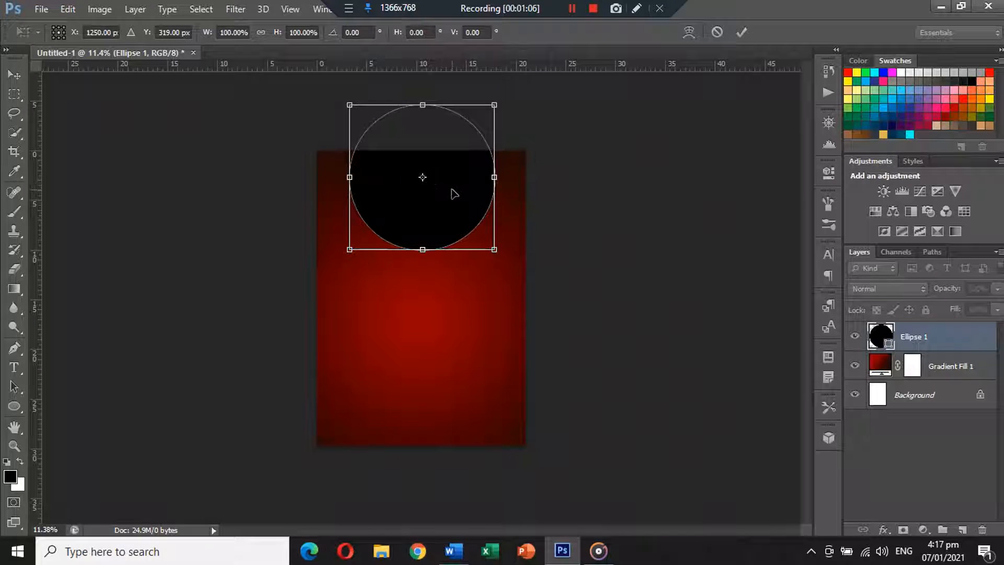
drag(454, 193, 452, 199)
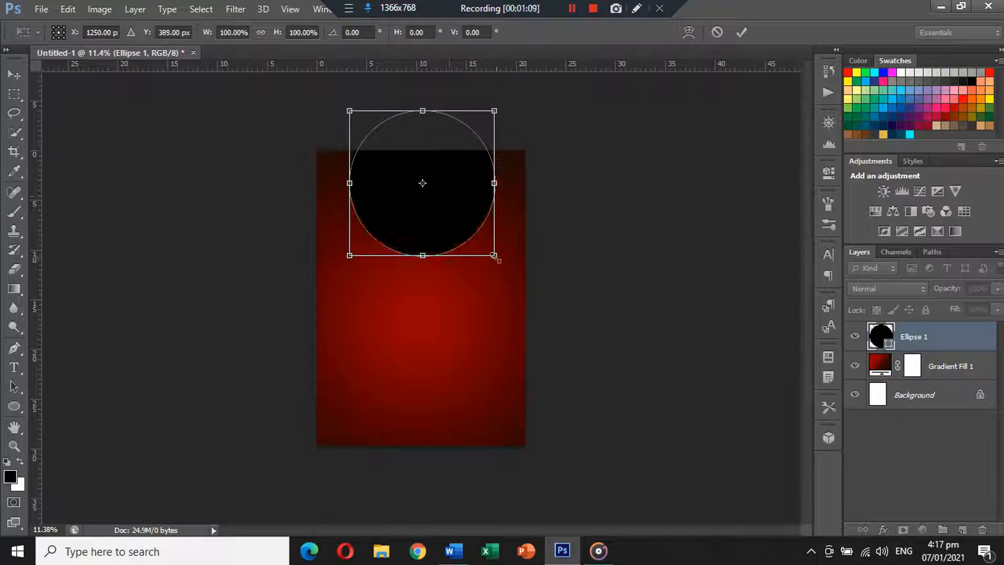
drag(494, 256, 487, 229)
key(Return)
Deselect the circle, fit the poster in the window and open the spaghetti photo 0159083.jpg
click(590, 264)
key(ctrl+0)
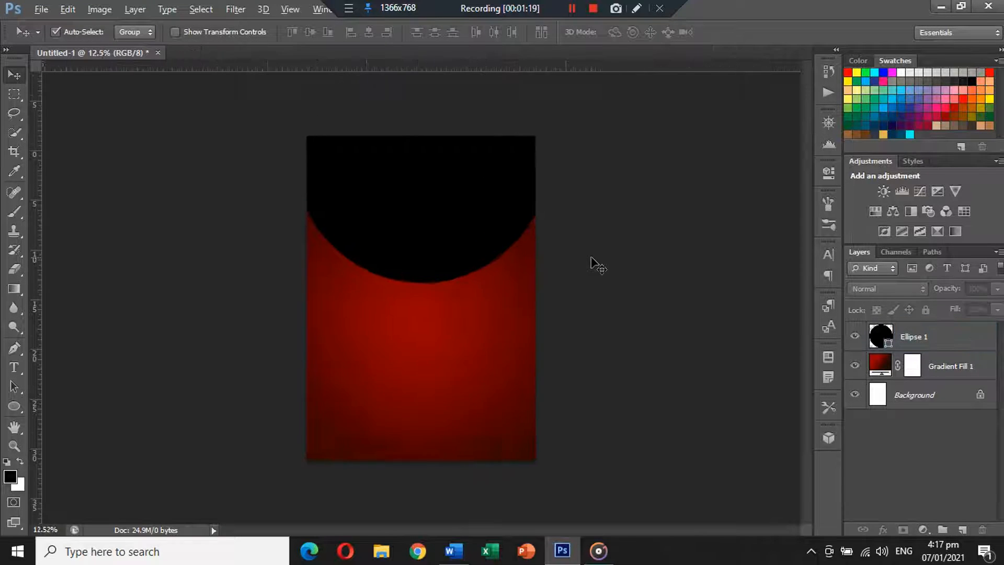
key(alt)
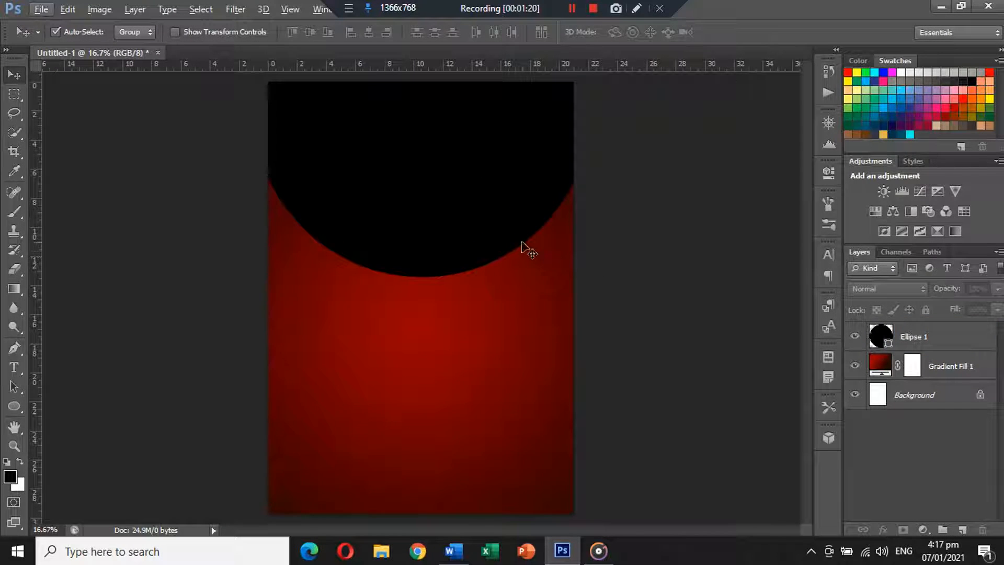
click(43, 8)
click(61, 41)
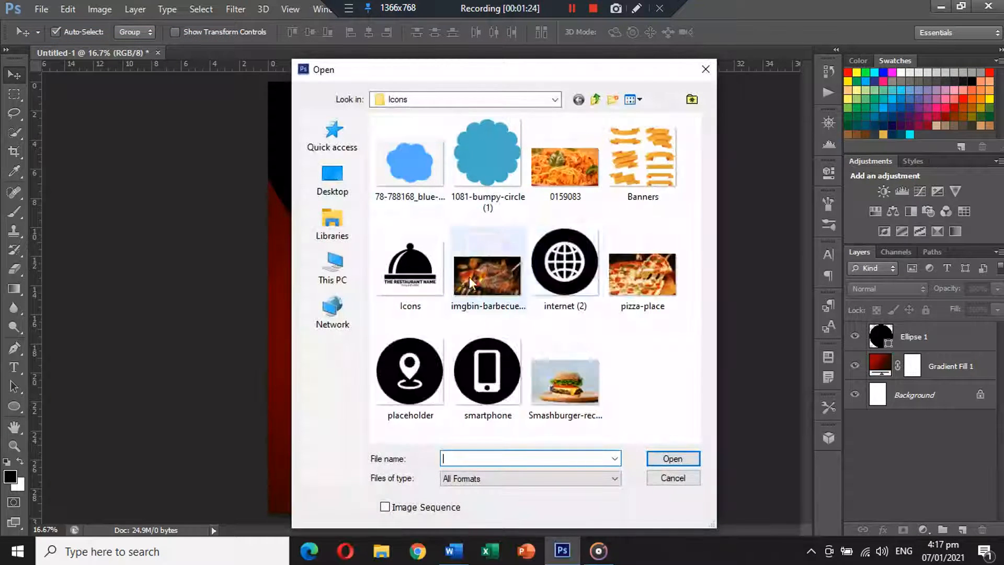
double_click(564, 168)
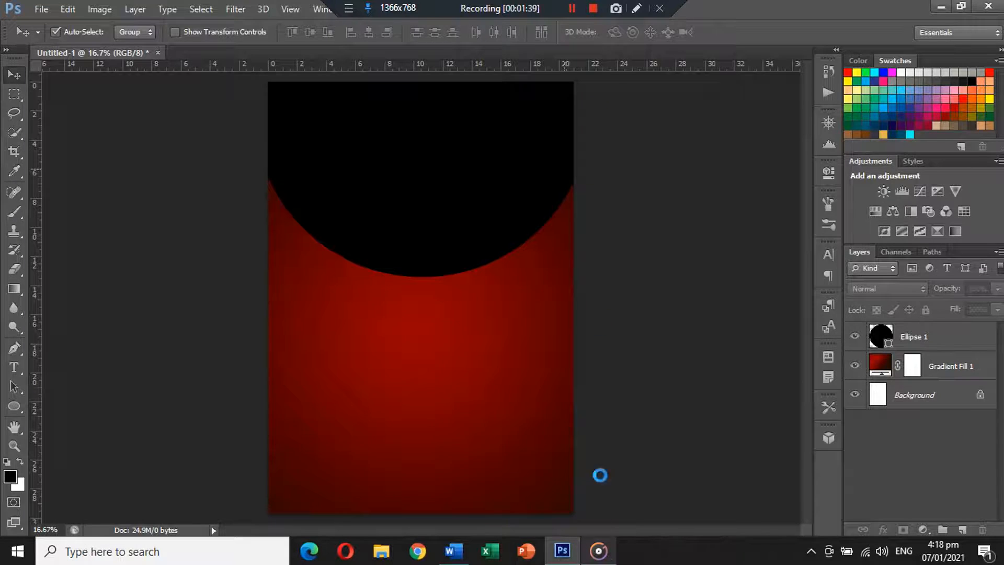
Cut the whole spaghetti photo to the clipboard and close the file without saving
key(ctrl+a)
key(ctrl+x)
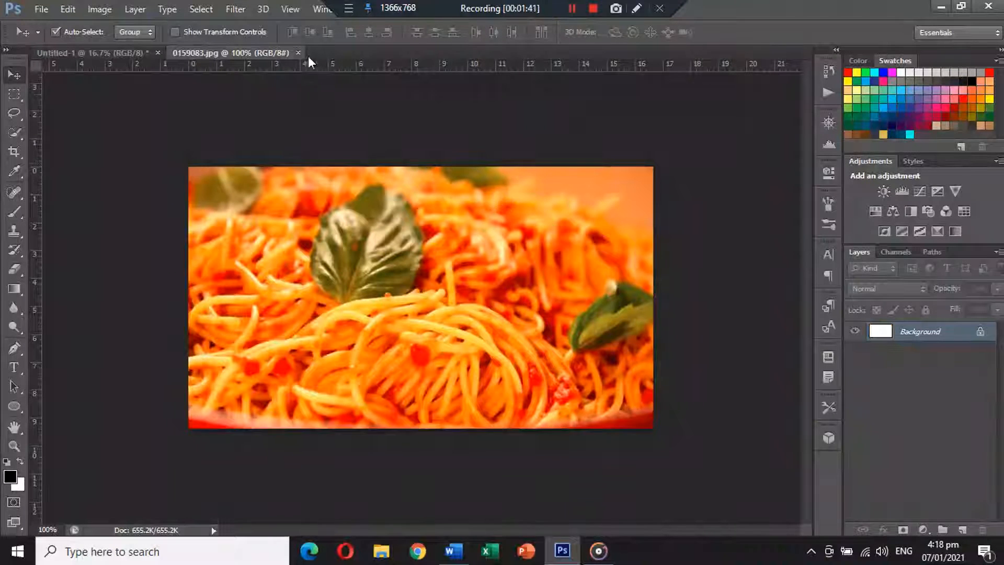
click(304, 51)
click(515, 217)
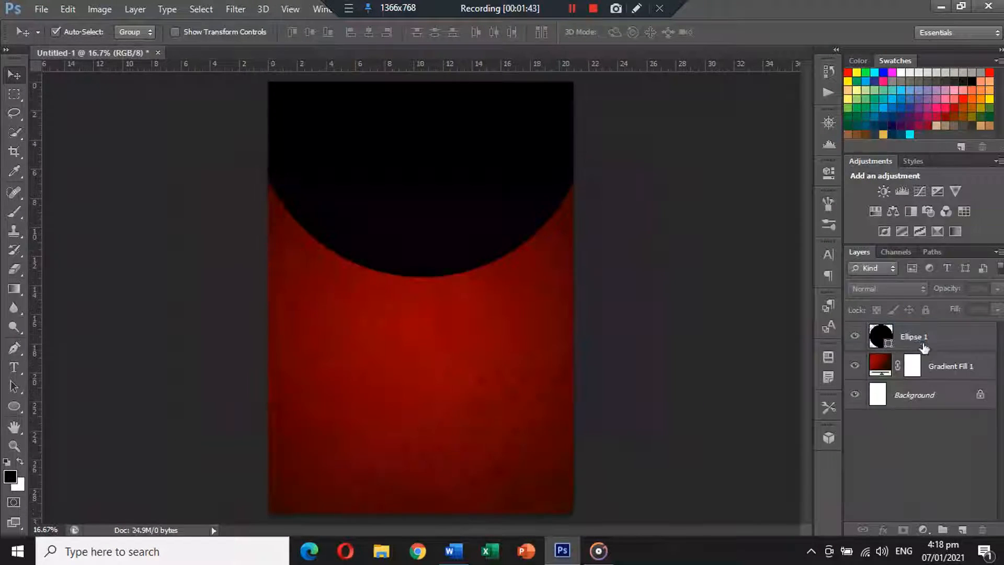
Paste the spaghetti photo above Ellipse 1, clip it to the circle and enlarge it to fill it
click(917, 346)
key(ctrl+v)
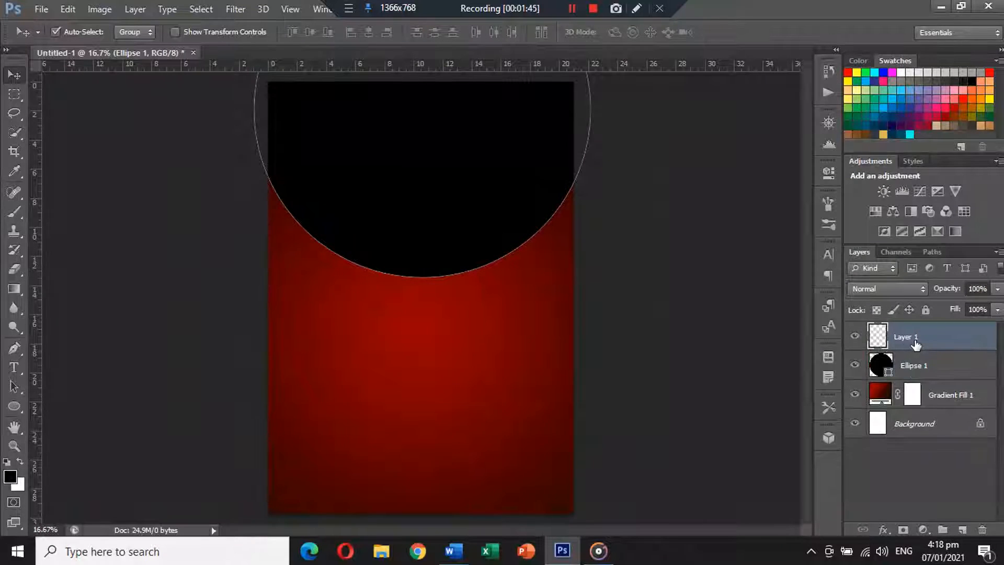
drag(441, 298, 441, 168)
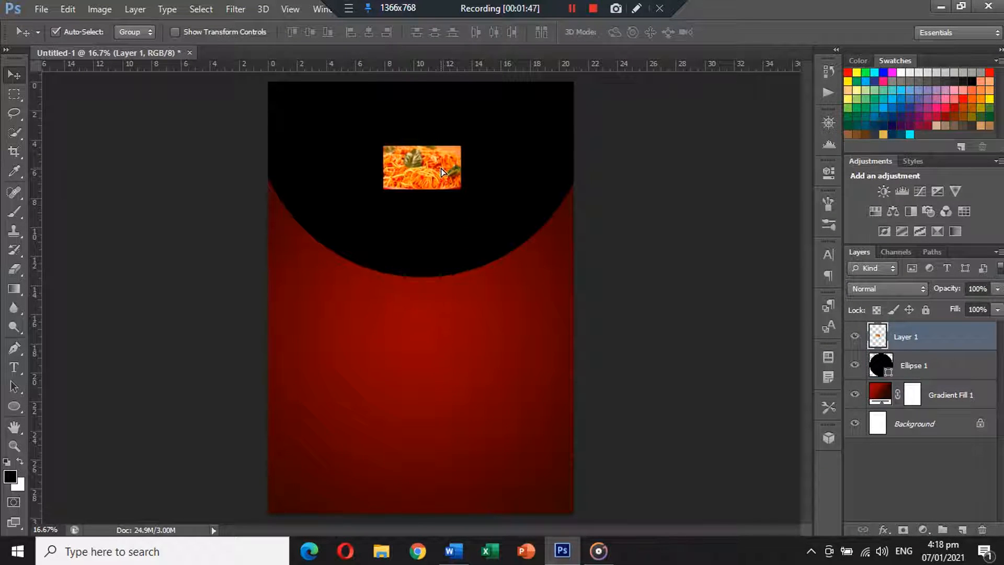
alt+click(960, 346)
key(ctrl+t)
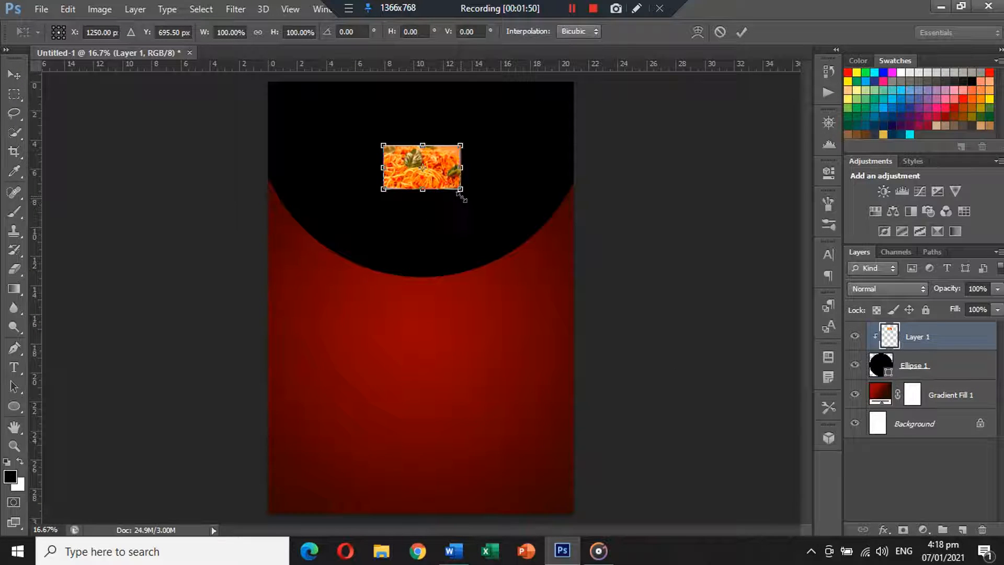
drag(462, 197, 589, 321)
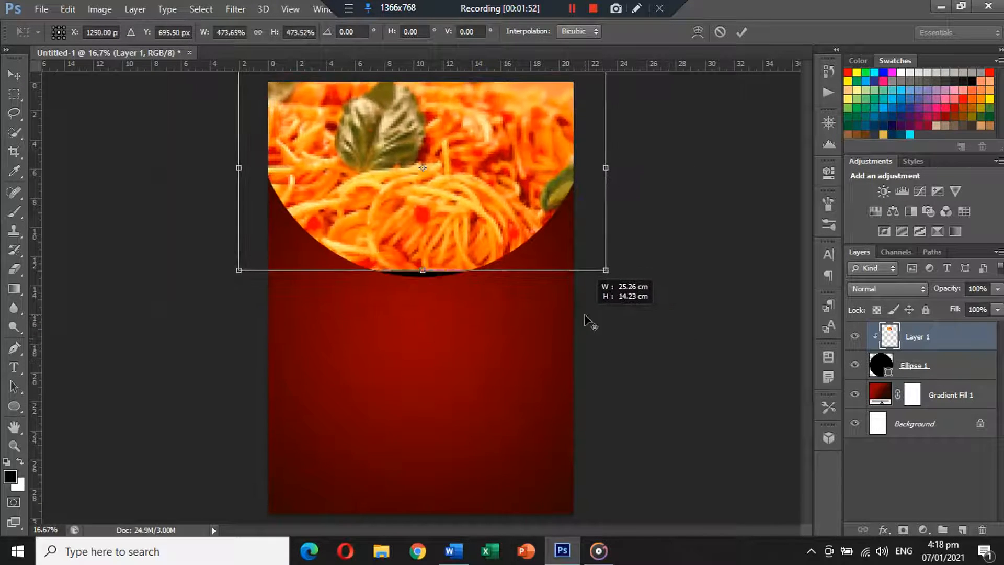
drag(530, 202, 531, 220)
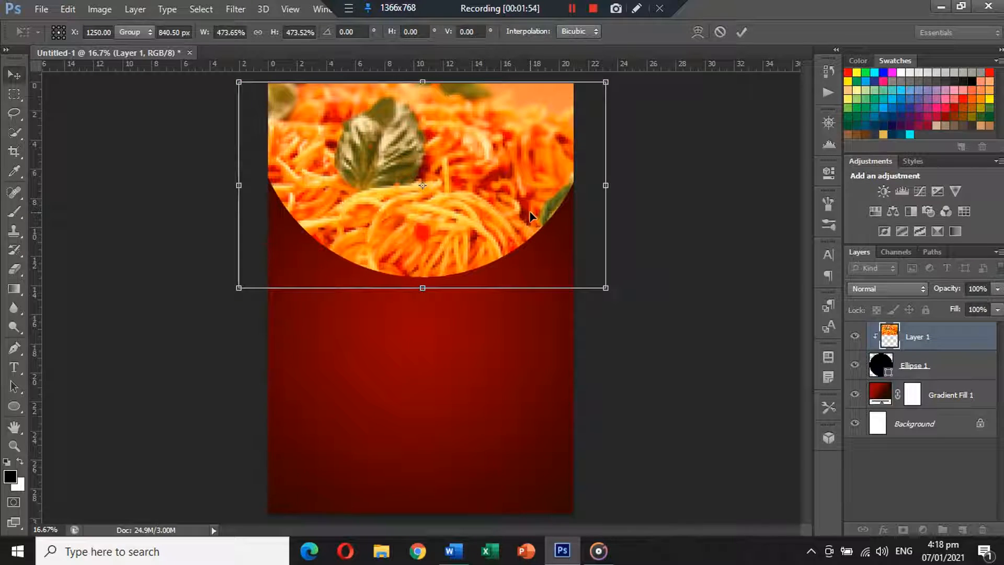
key(Return)
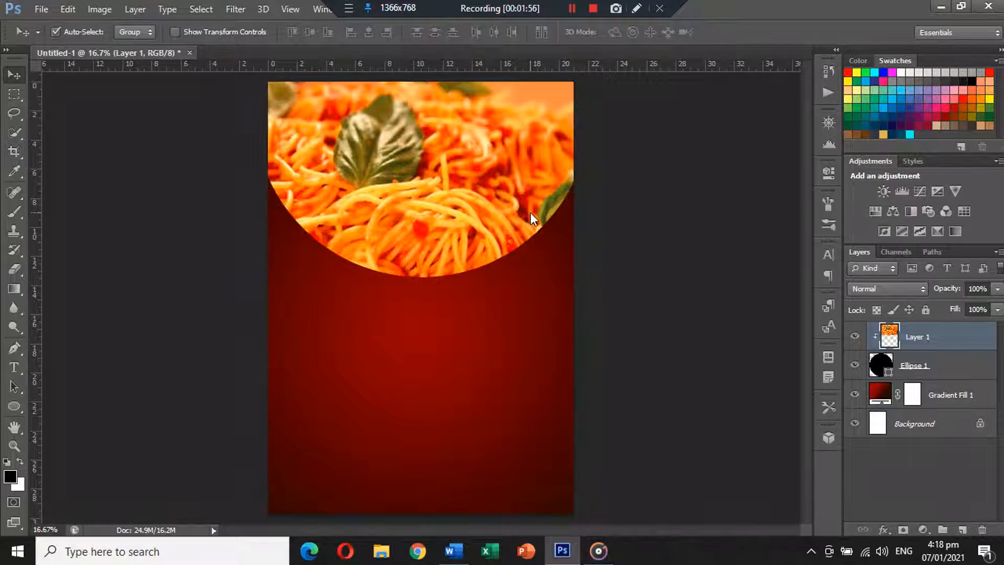
Widen the black circle beyond the poster's sides
click(958, 366)
key(ctrl+t)
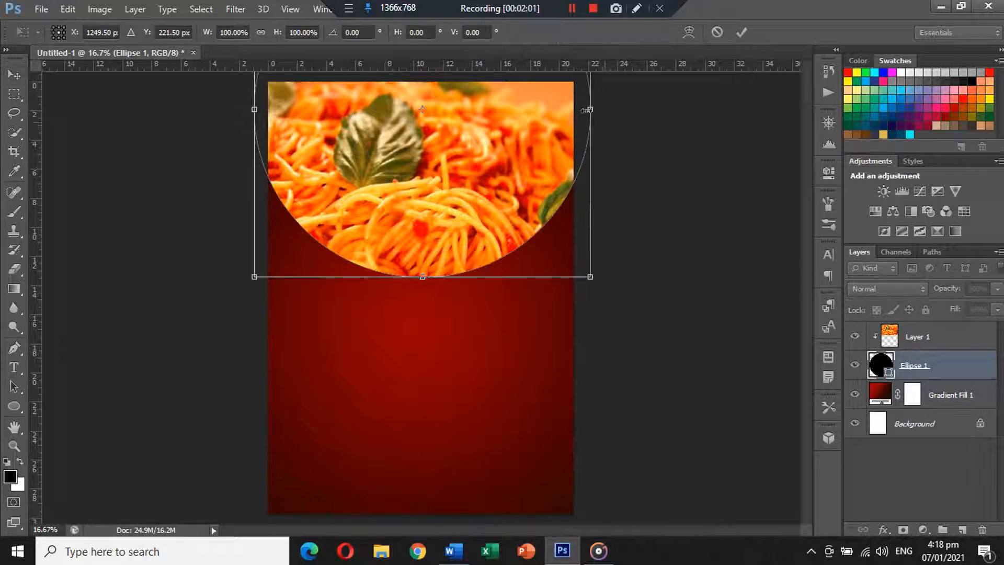
drag(590, 110, 611, 119)
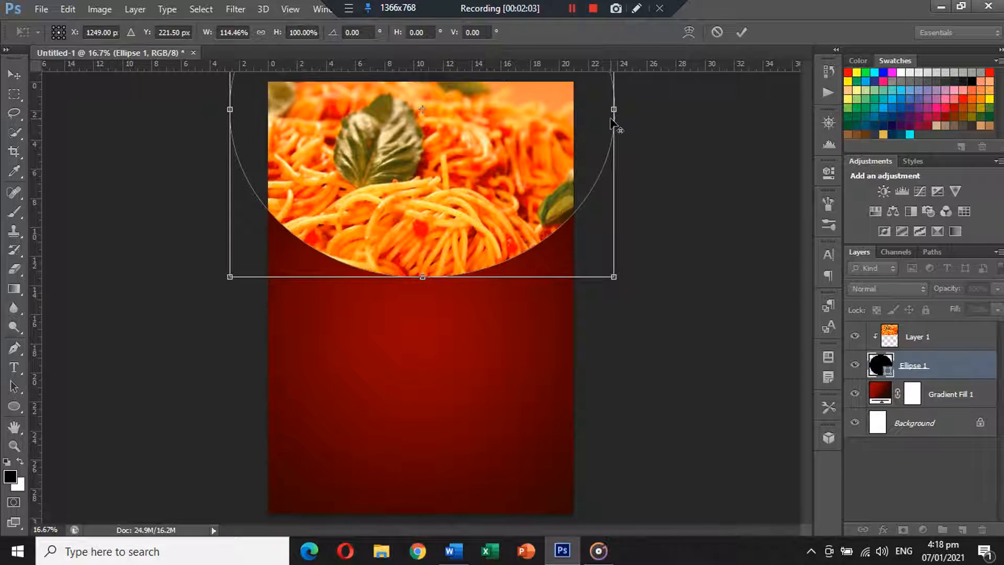
key(Return)
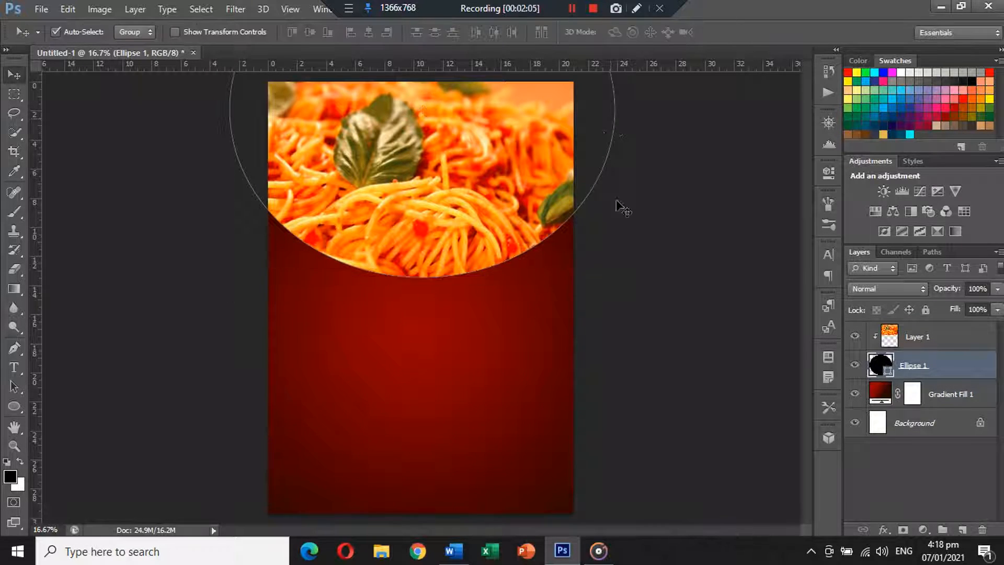
click(653, 262)
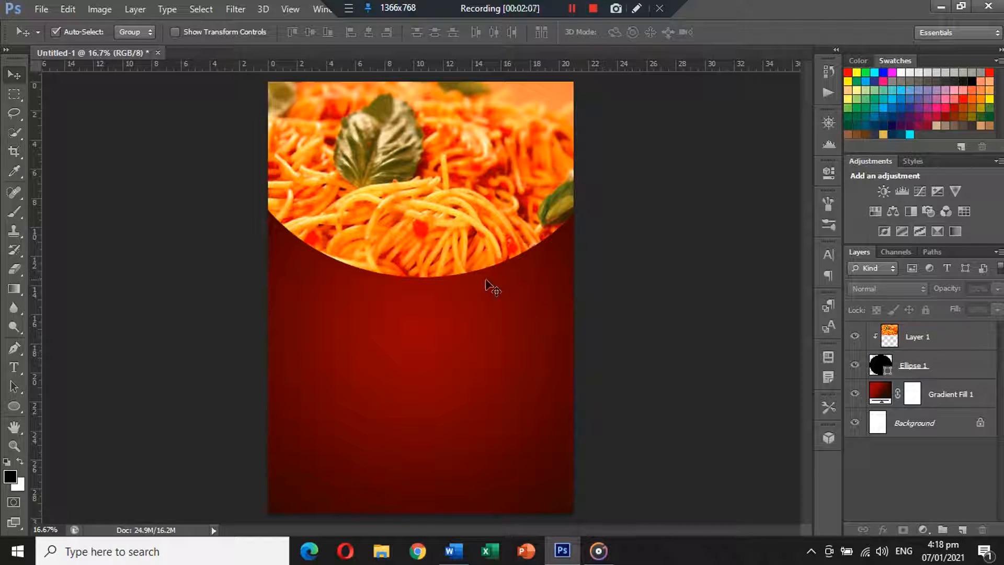
Open the blue cloud PNG, cut its contents and close it without saving
click(45, 15)
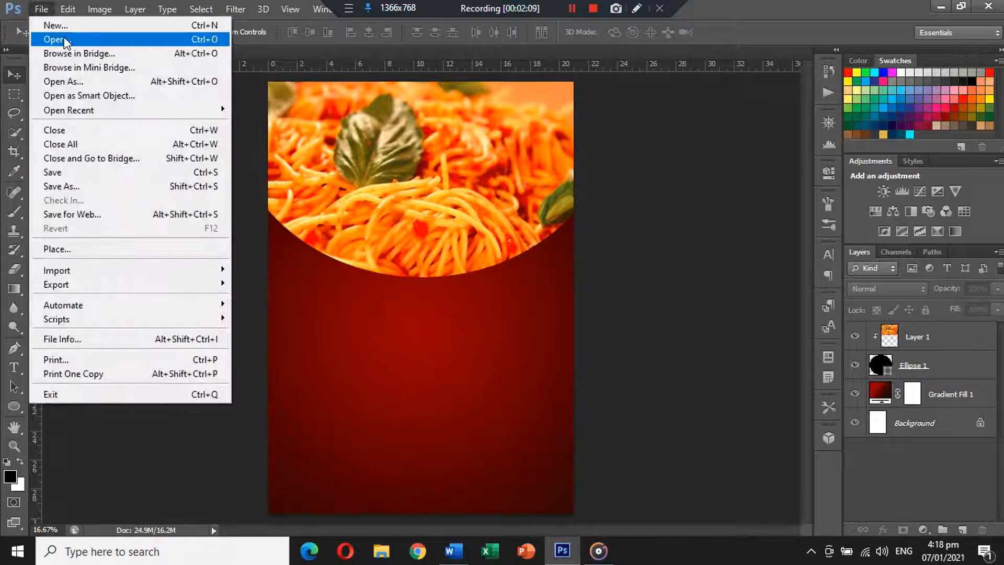
click(64, 37)
double_click(410, 160)
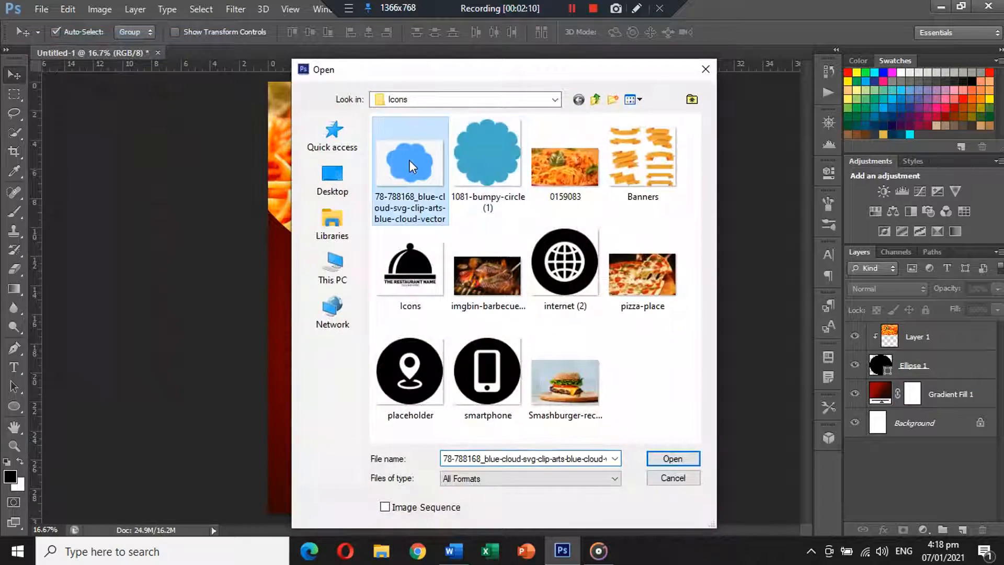
key(ctrl+a)
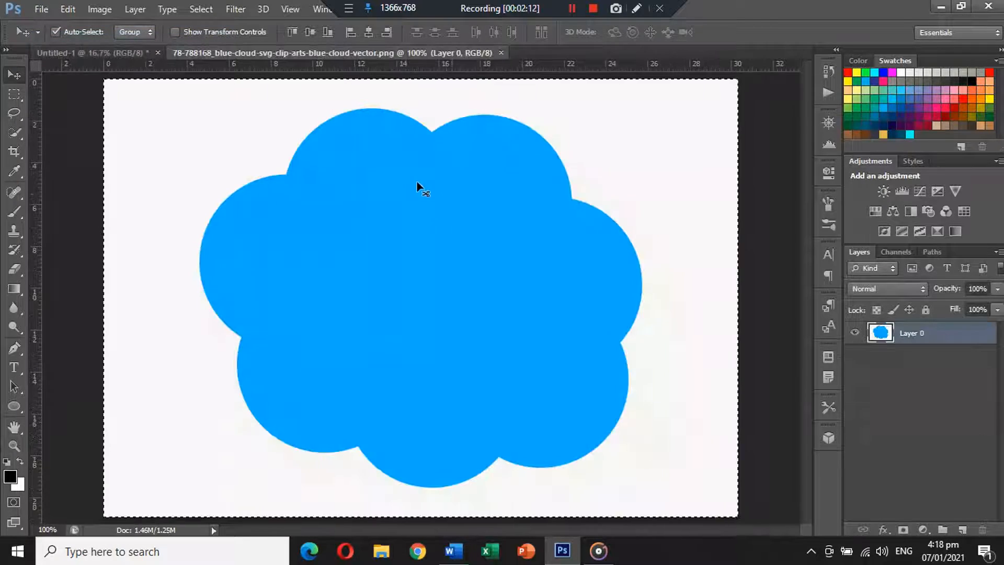
key(ctrl+x)
click(507, 52)
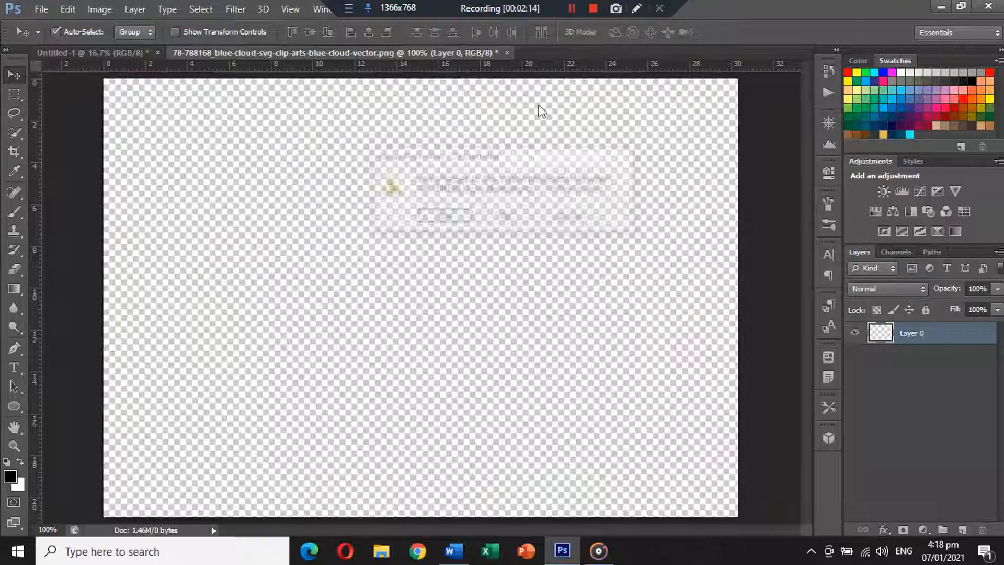
click(527, 217)
Paste the cloud into the poster and remove its white background with the Magic Eraser
key(ctrl+v)
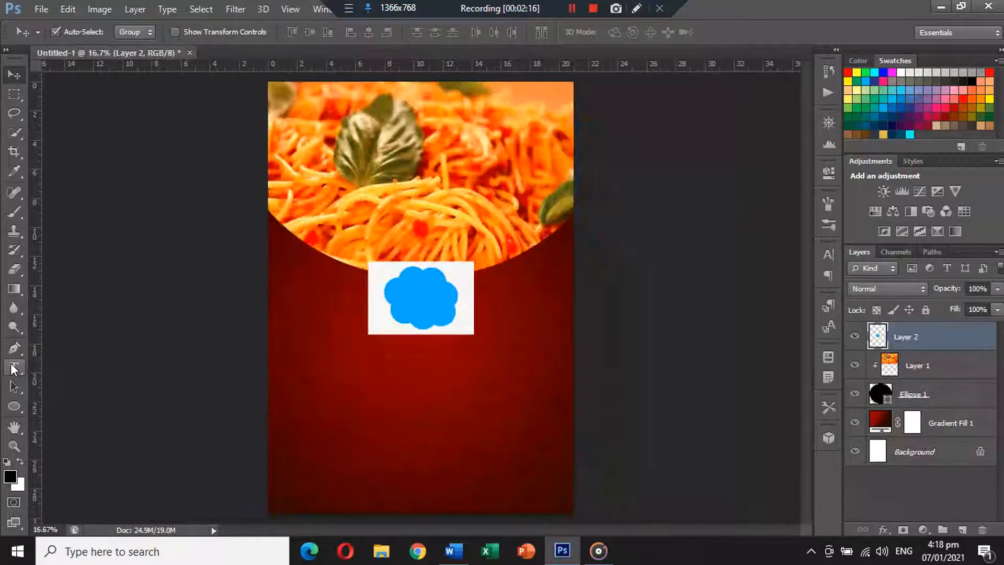
right_click(17, 271)
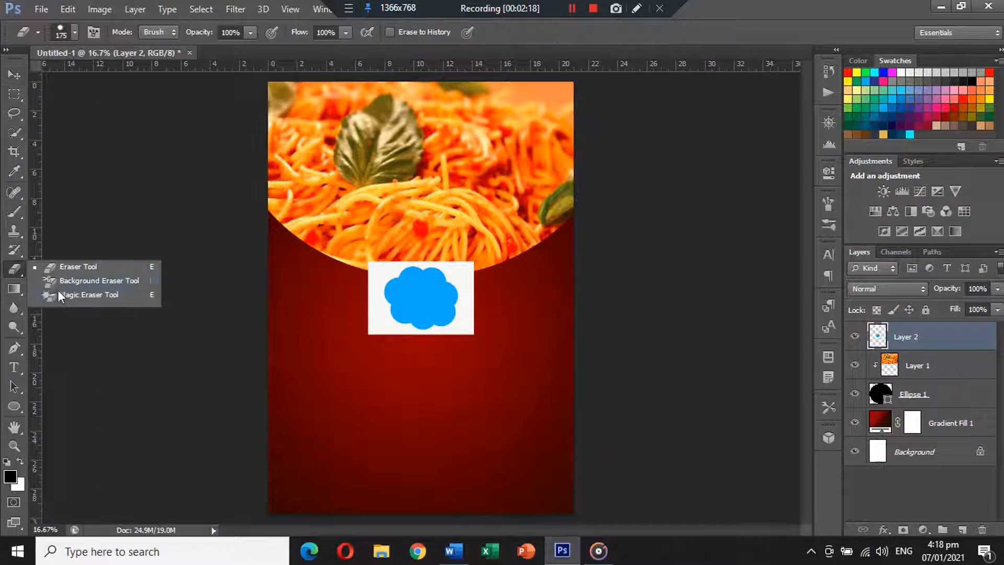
click(60, 294)
click(391, 271)
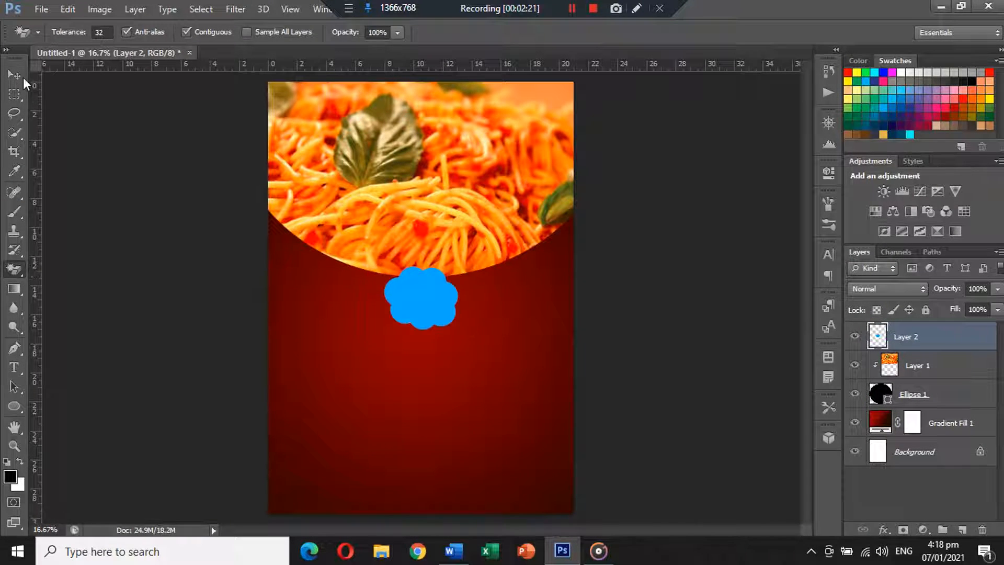
Scale the cloud to 201.85% and place it over the spaghetti circle's lower edge
click(14, 74)
key(ctrl+t)
drag(470, 241, 515, 230)
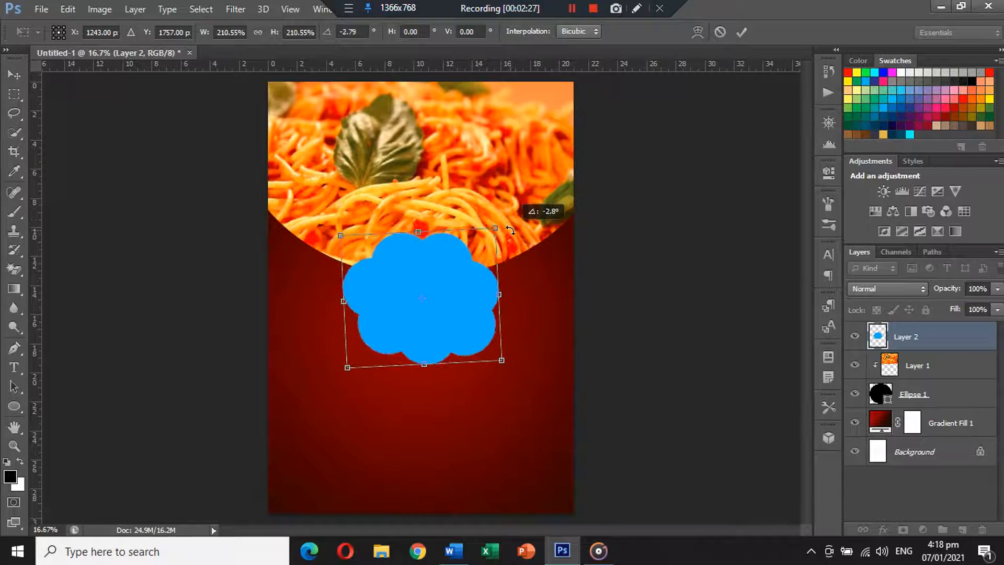
drag(460, 291, 449, 259)
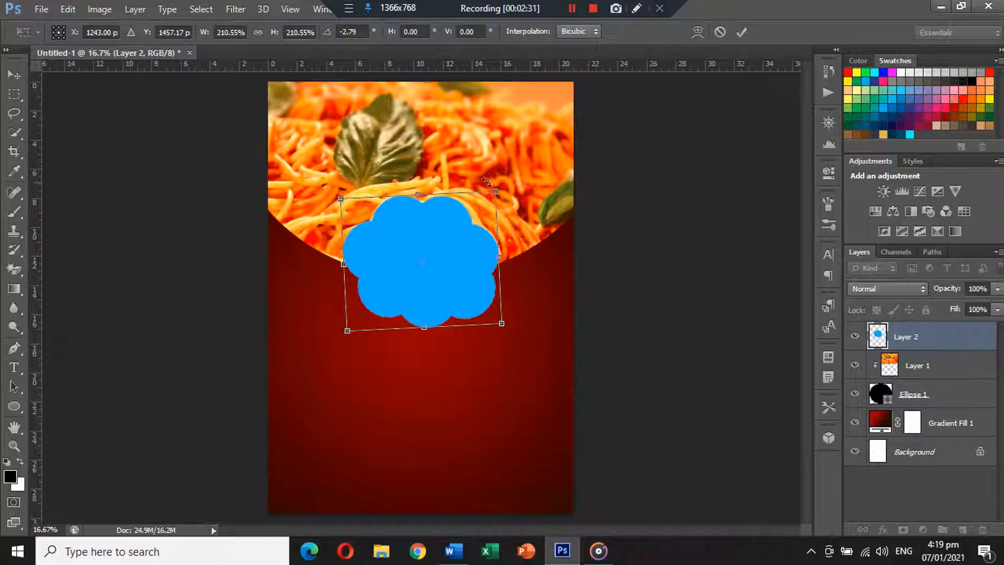
drag(495, 192, 489, 195)
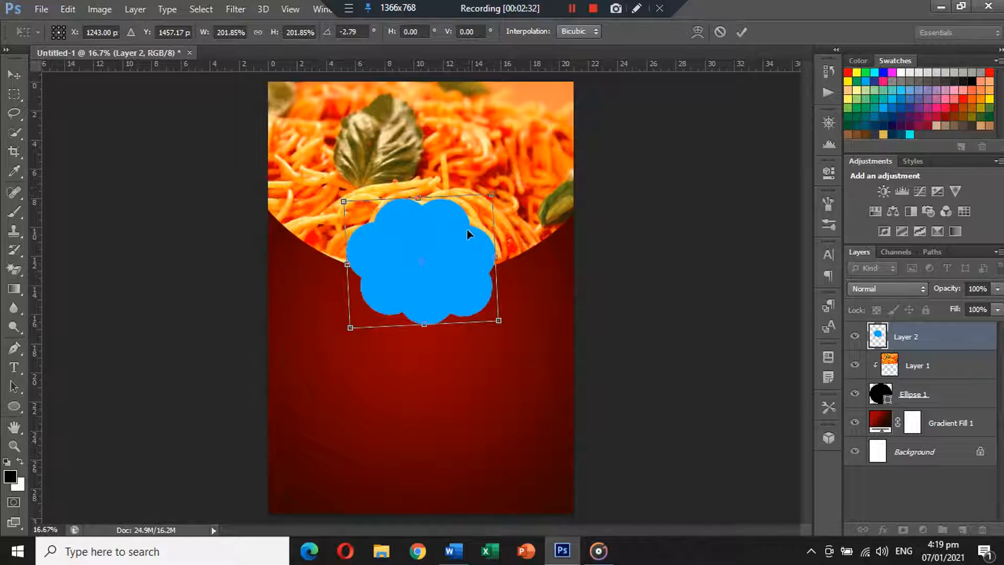
drag(463, 228, 463, 228)
key(Return)
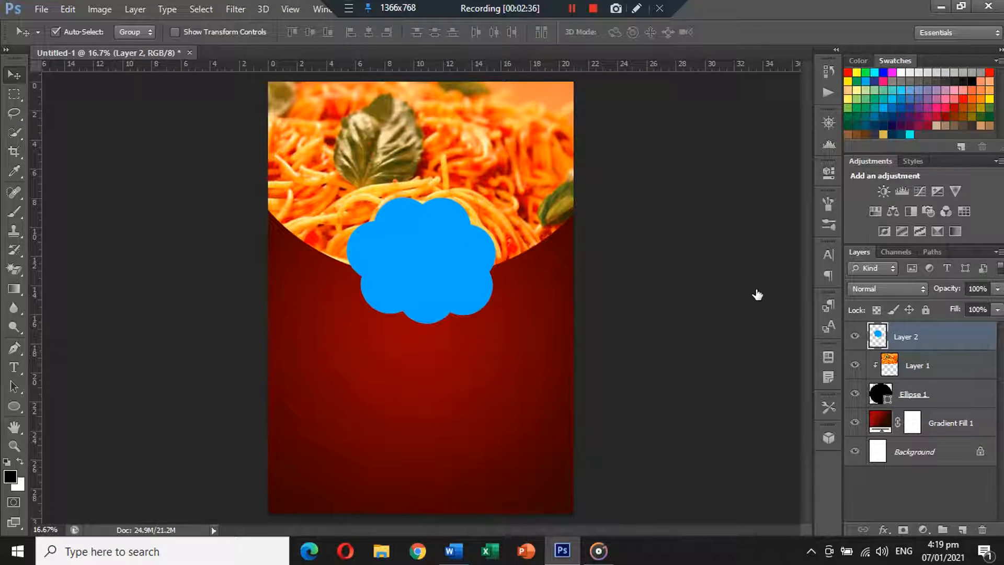
Add a dark-red radial Gradient Overlay to the cloud at 150% scale
click(286, 430)
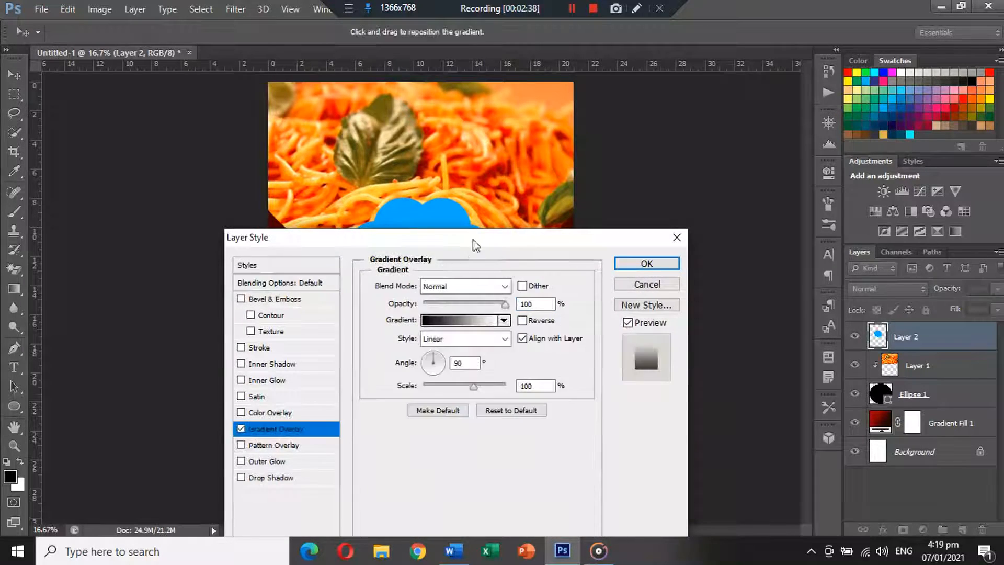
drag(475, 239, 746, 168)
click(731, 248)
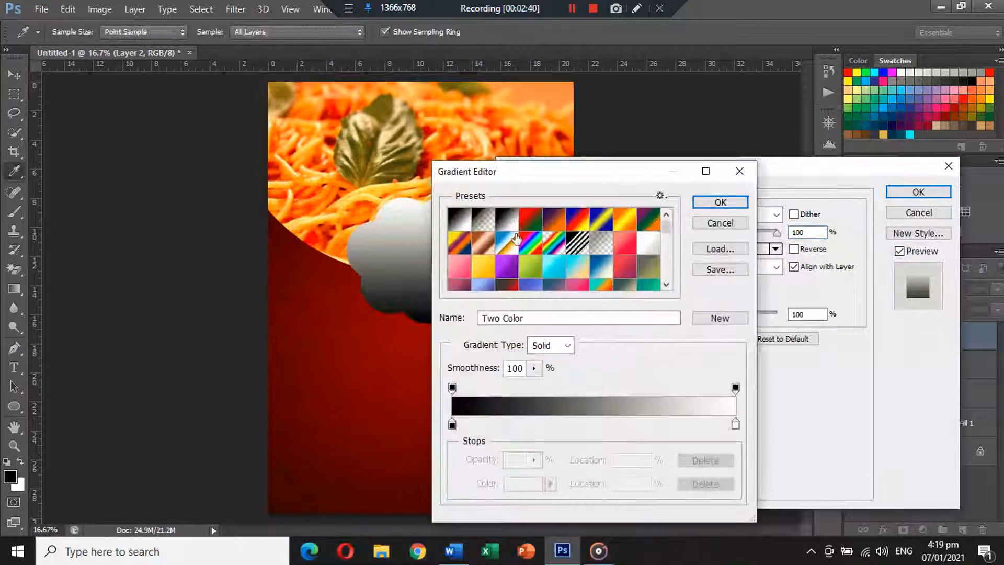
scroll(523, 239, down, 6)
scroll(523, 240, down, 8)
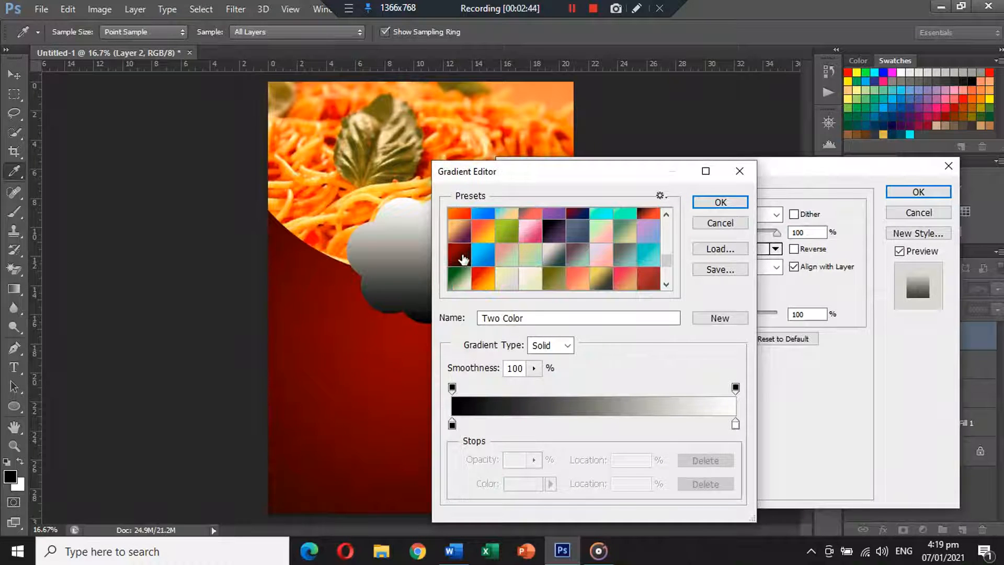
click(463, 257)
click(721, 202)
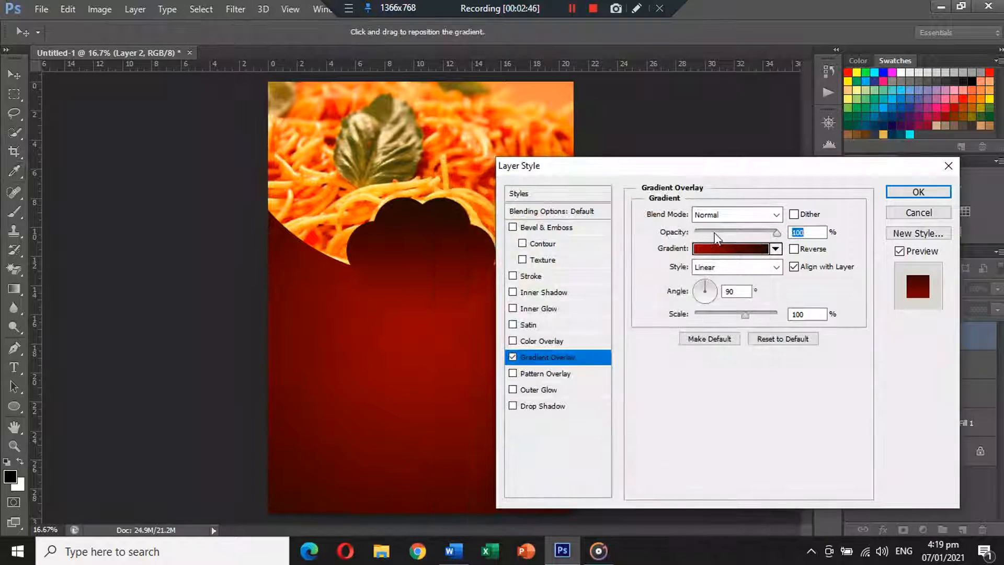
click(733, 266)
click(732, 287)
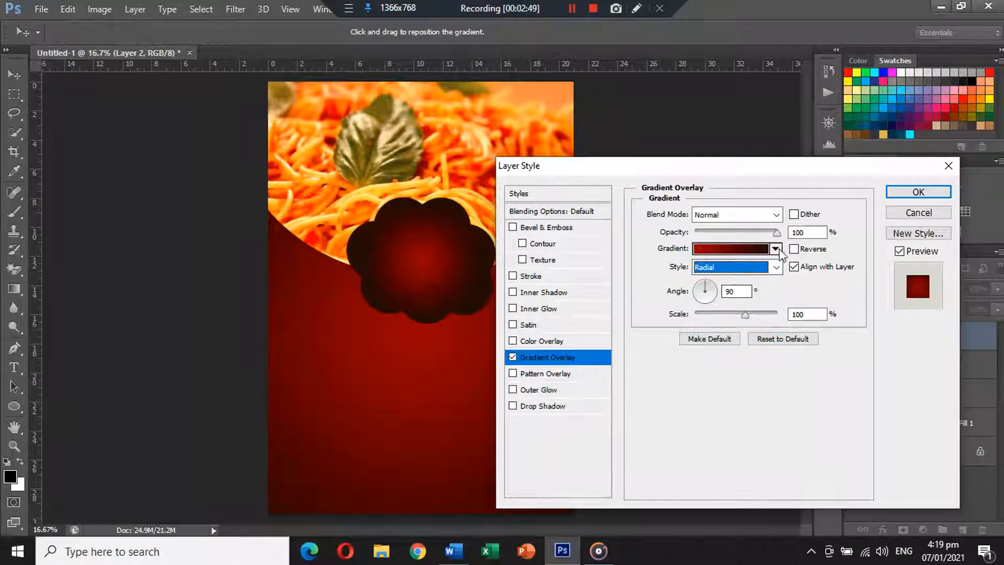
drag(745, 315, 783, 319)
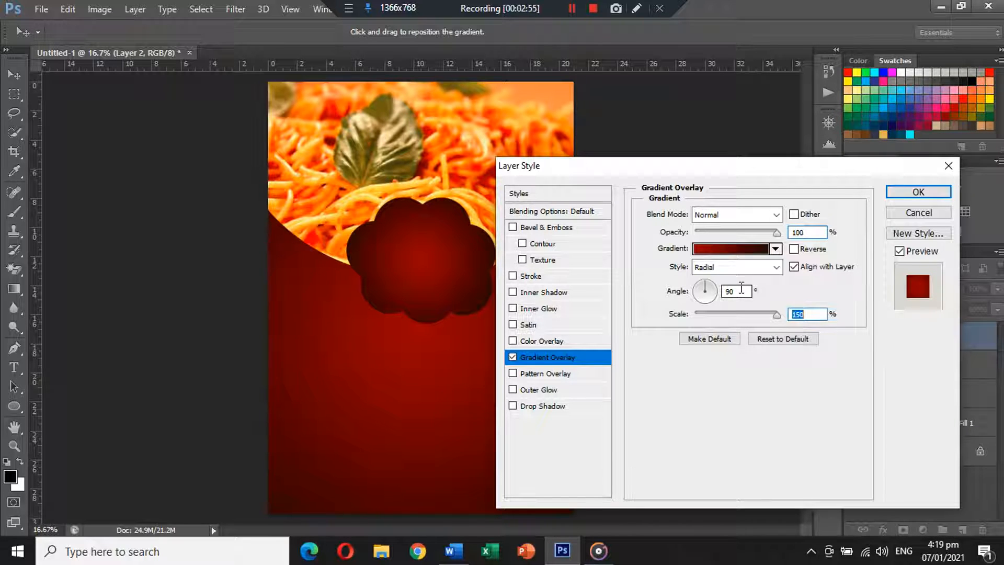
Shift the overlay gradient's midpoint to the right in the Gradient Editor
click(758, 250)
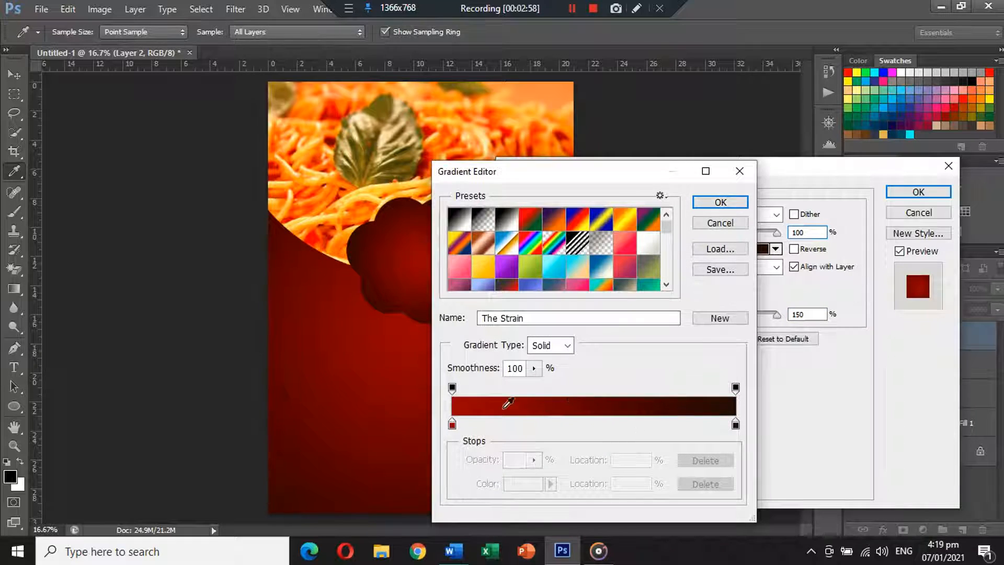
click(452, 425)
drag(596, 423, 613, 463)
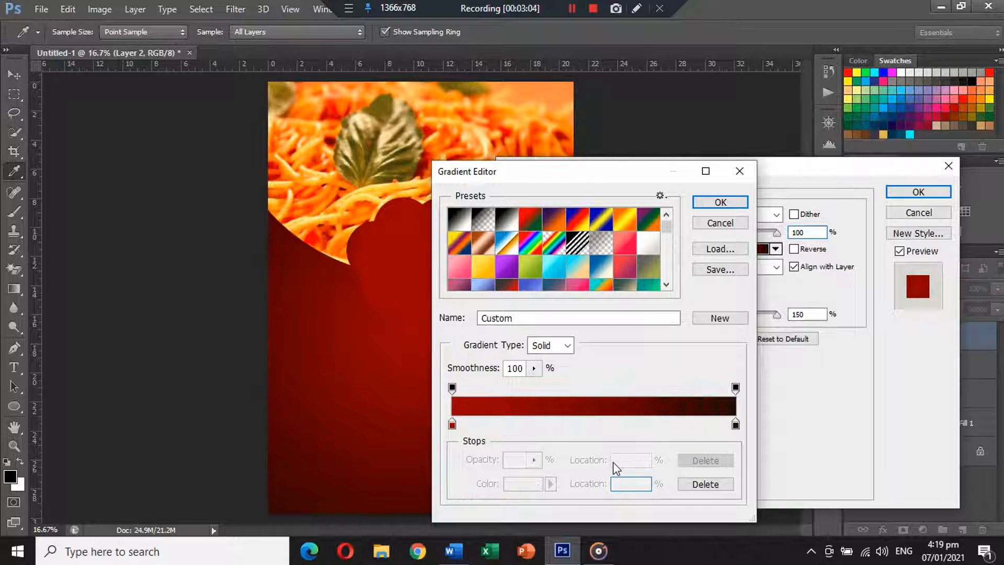
click(451, 424)
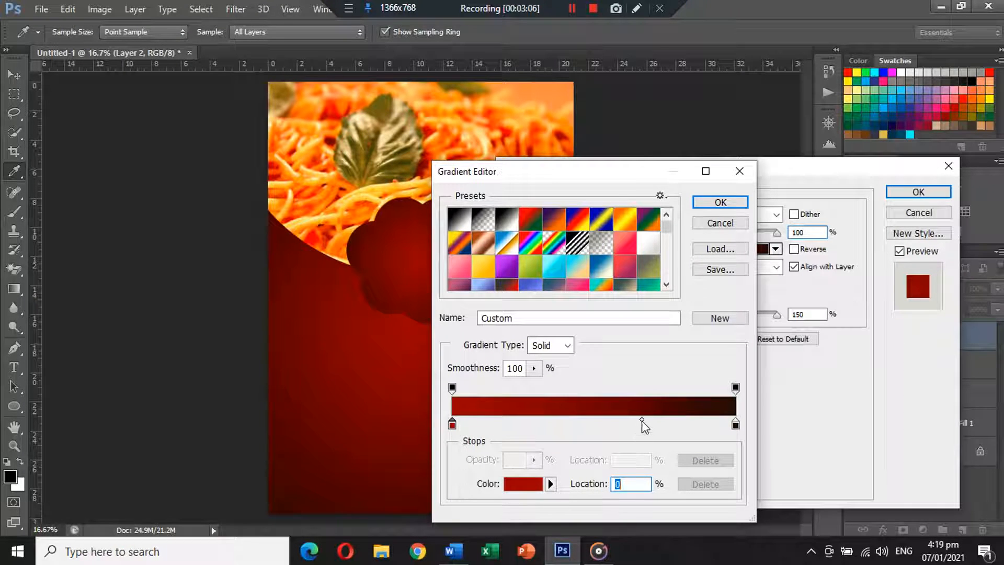
click(637, 420)
click(646, 421)
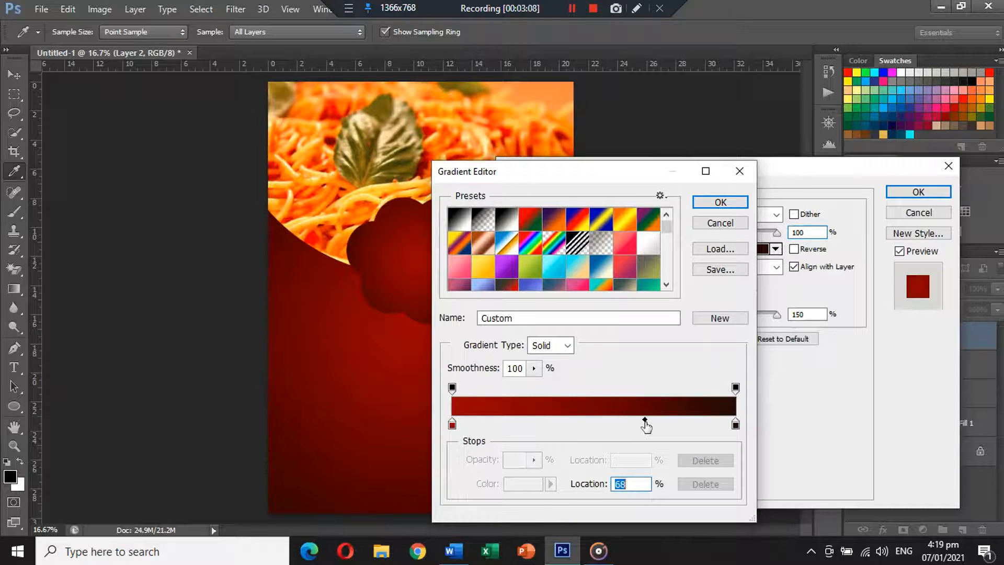
click(721, 203)
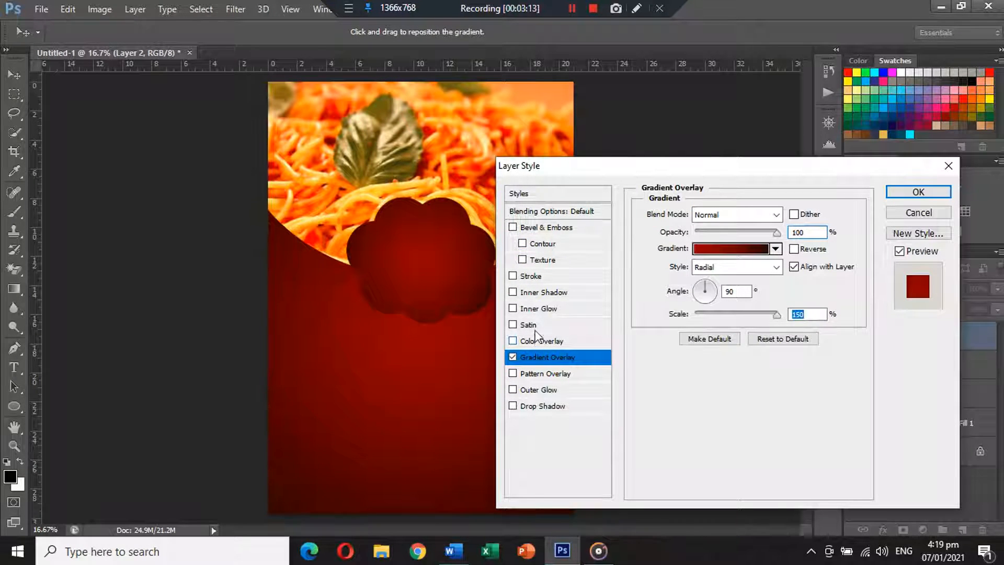
Add a white 24 px Stroke positioned Inside to the cloud and apply the layer style
click(531, 280)
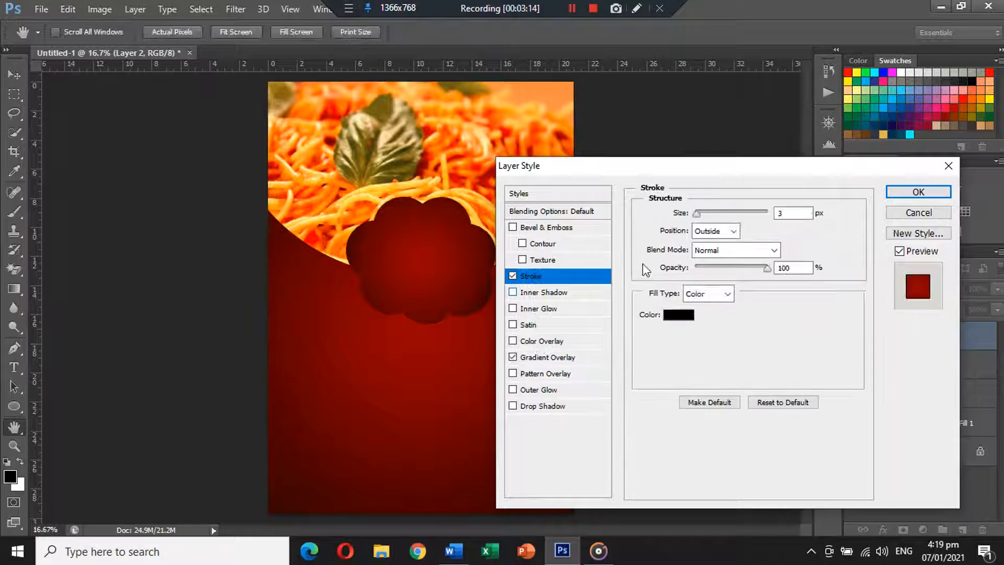
click(682, 312)
click(561, 305)
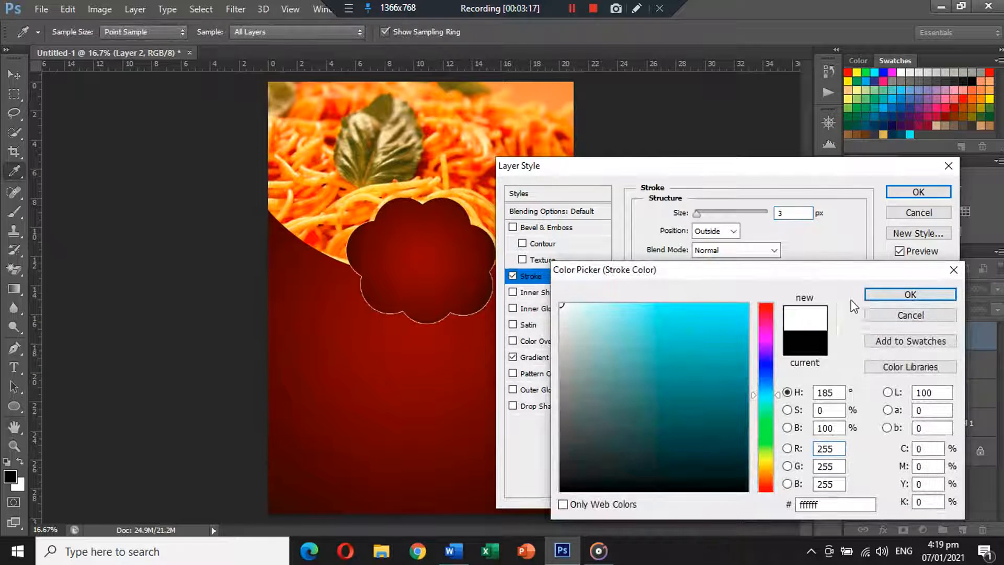
click(908, 295)
drag(695, 215, 708, 216)
click(712, 232)
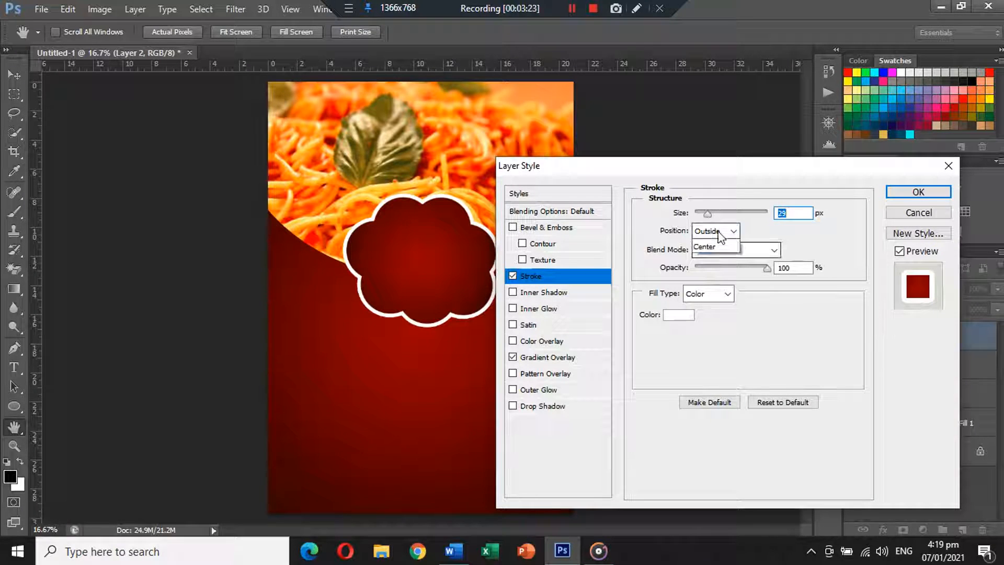
click(711, 256)
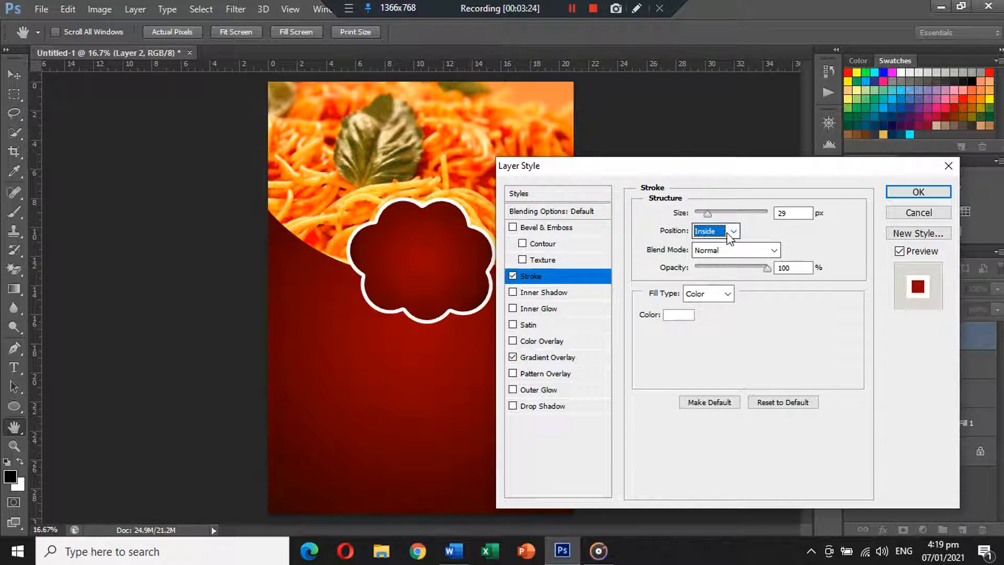
click(721, 230)
click(710, 216)
drag(710, 215, 706, 214)
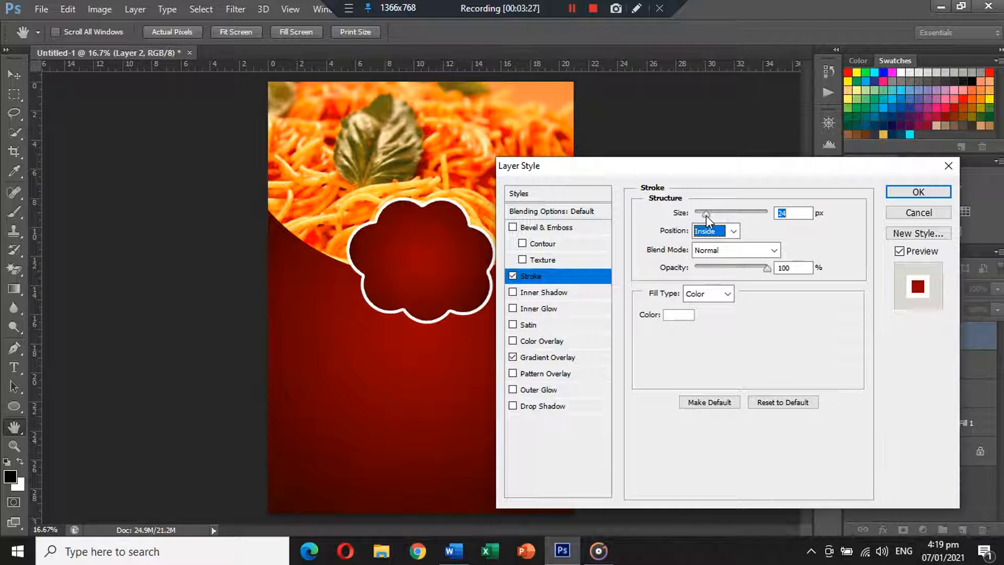
click(907, 190)
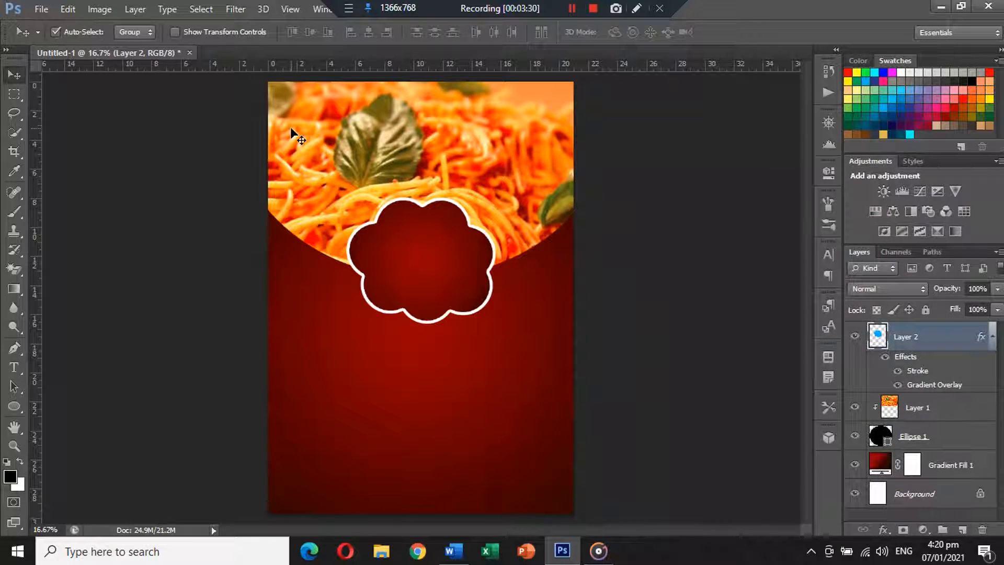
Rotate the cloud badge slightly
key(ctrl+t)
drag(501, 181, 500, 178)
key(Return)
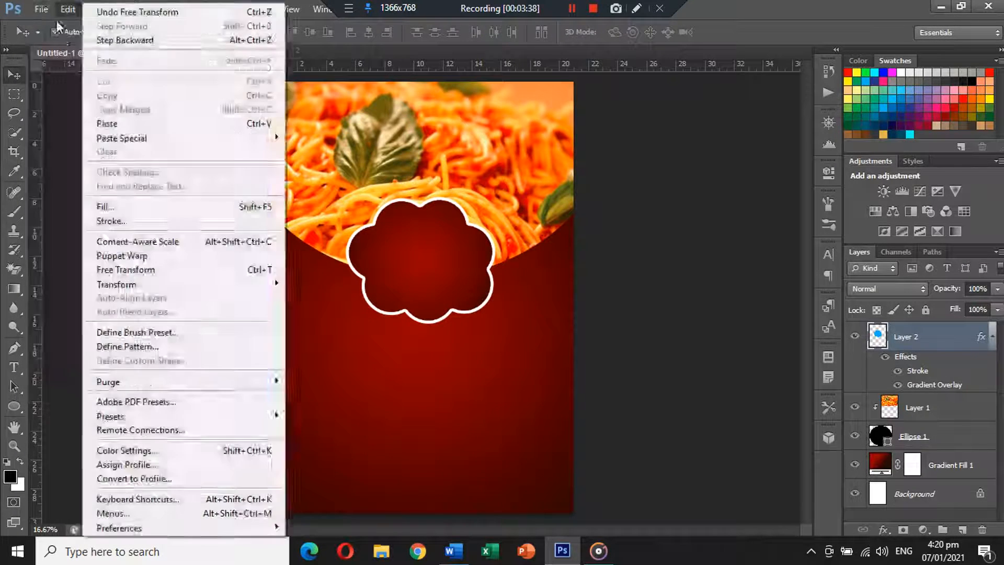
Open Icons.png, cut all its artwork and close it without saving
click(53, 38)
double_click(410, 258)
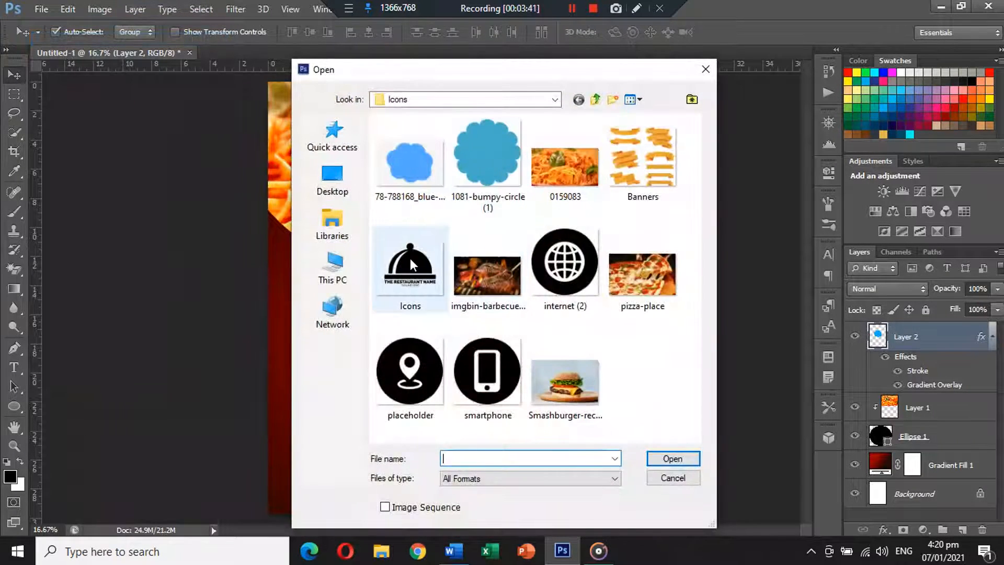
key(ctrl+a)
key(ctrl+x)
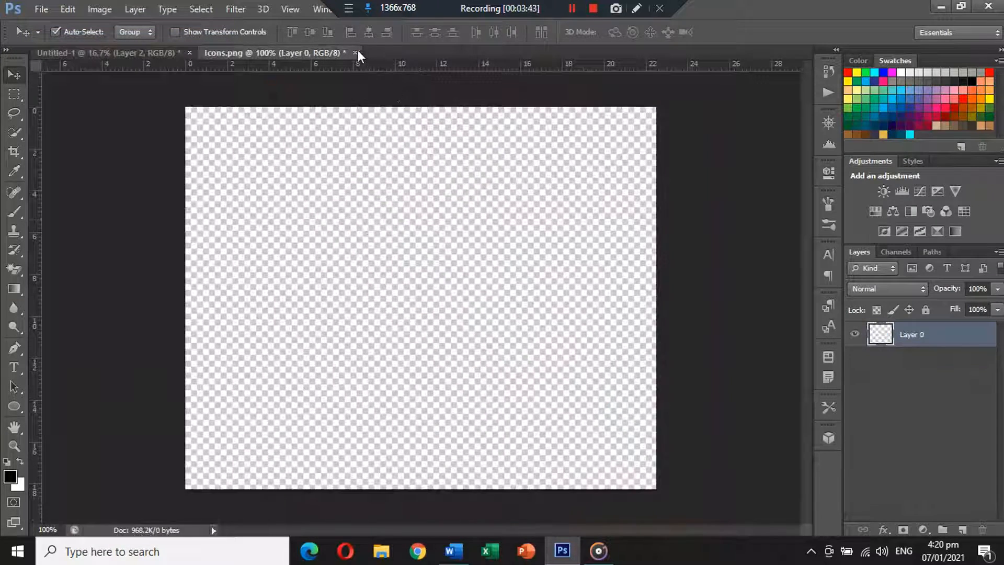
click(357, 53)
click(500, 215)
Paste the cloche logo as Layer 3, resize it and centre it horizontally on the badge
key(ctrl+v)
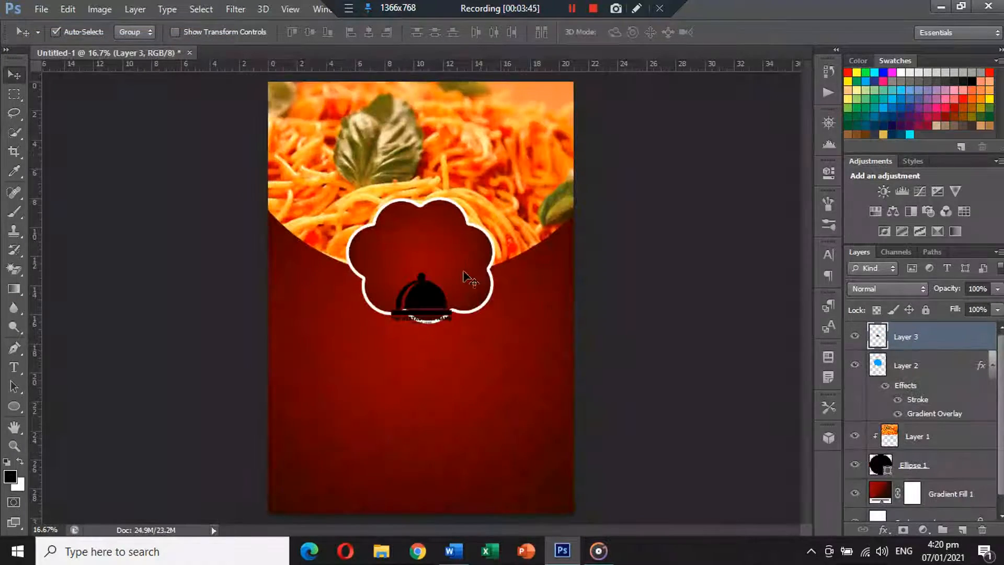
drag(445, 301, 474, 301)
key(ctrl+t)
key(Return)
shift+click(451, 258)
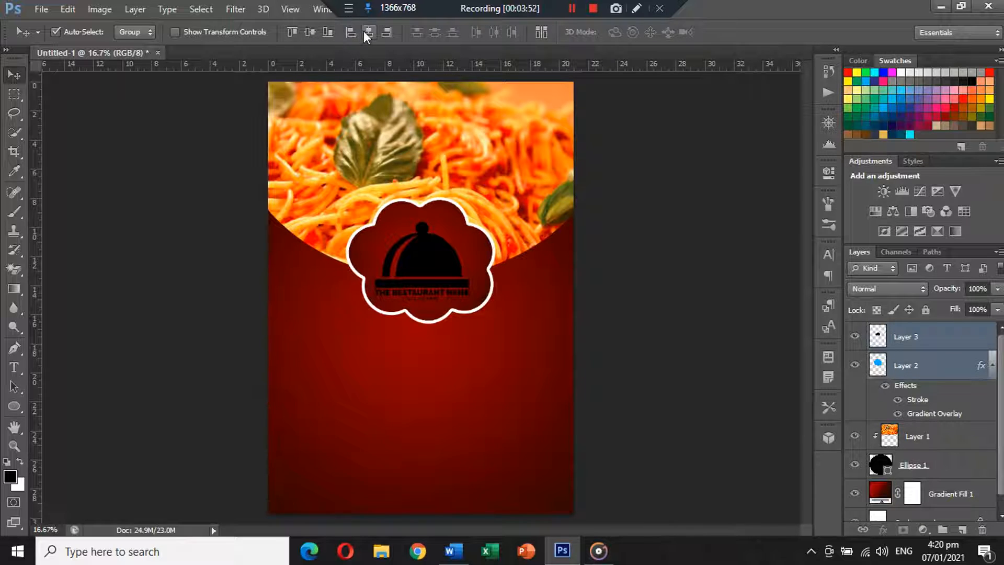
click(368, 32)
click(701, 294)
drag(443, 266, 447, 261)
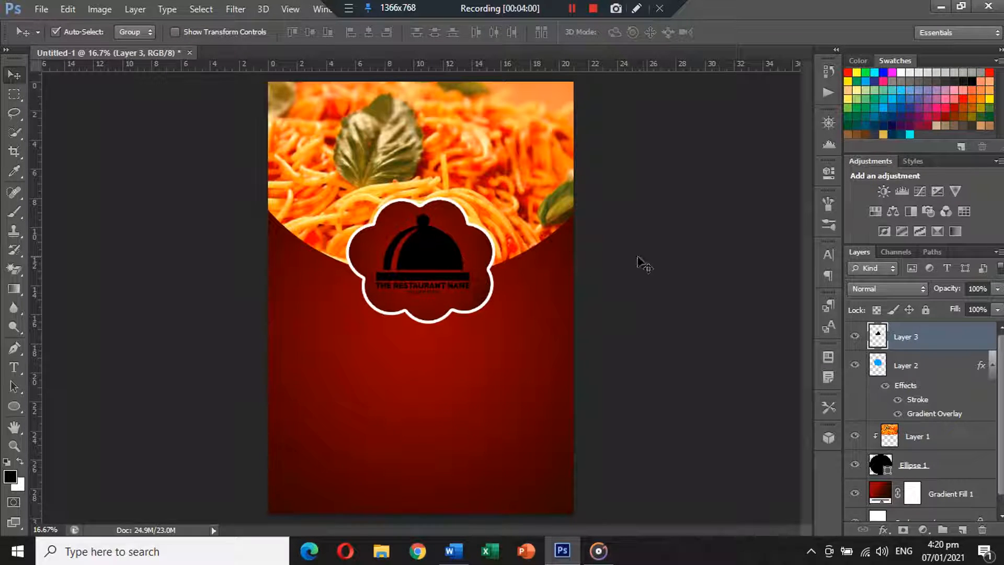
click(991, 363)
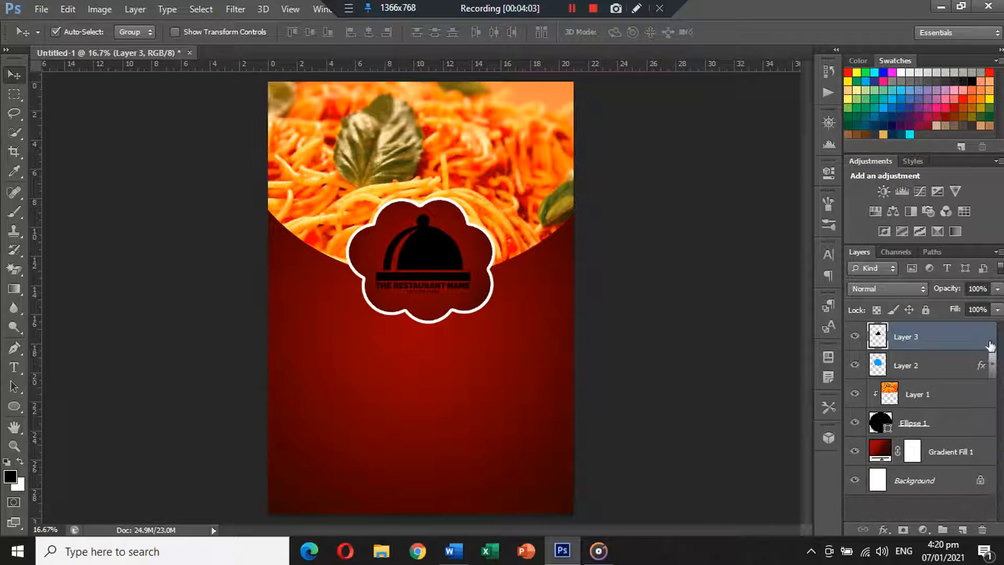
Give the cloche logo an orange Color Overlay (fda323) sampled from the spaghetti
double_click(990, 335)
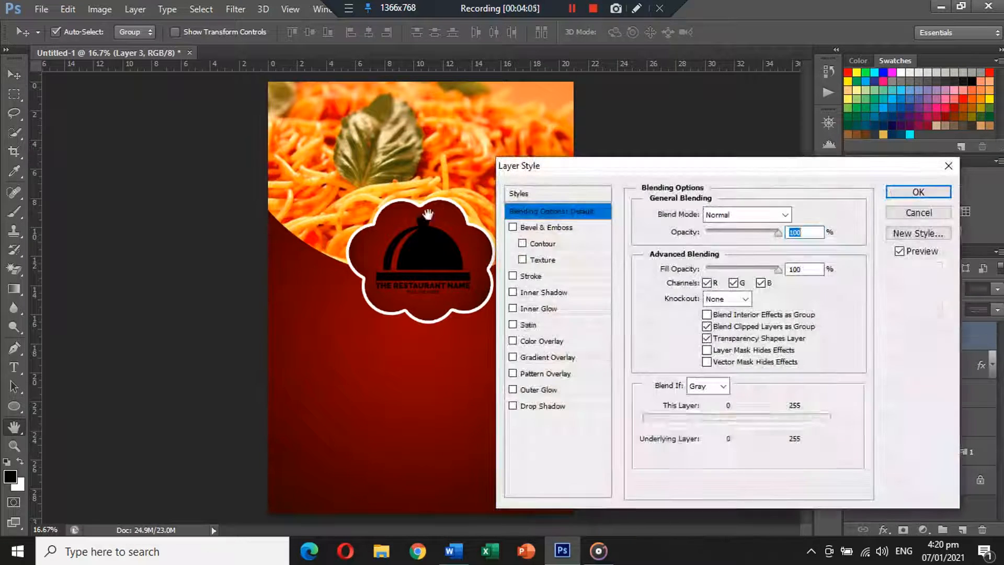
click(542, 341)
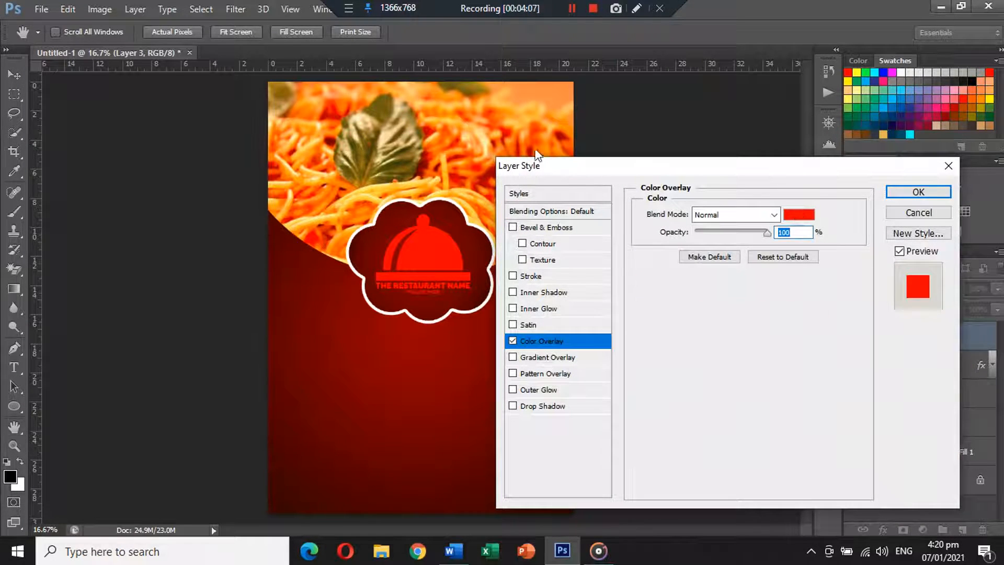
click(798, 215)
click(401, 198)
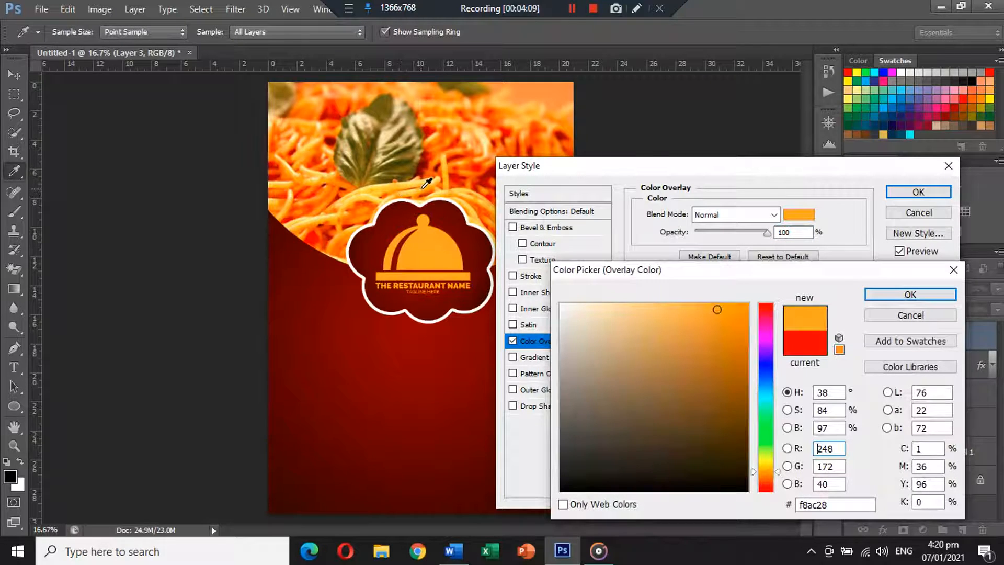
click(422, 189)
click(431, 189)
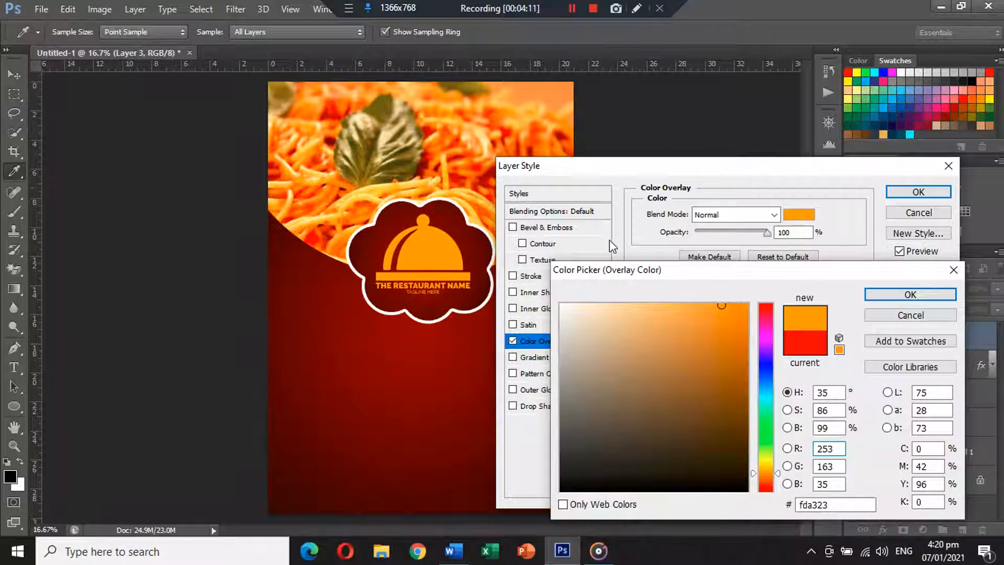
click(910, 294)
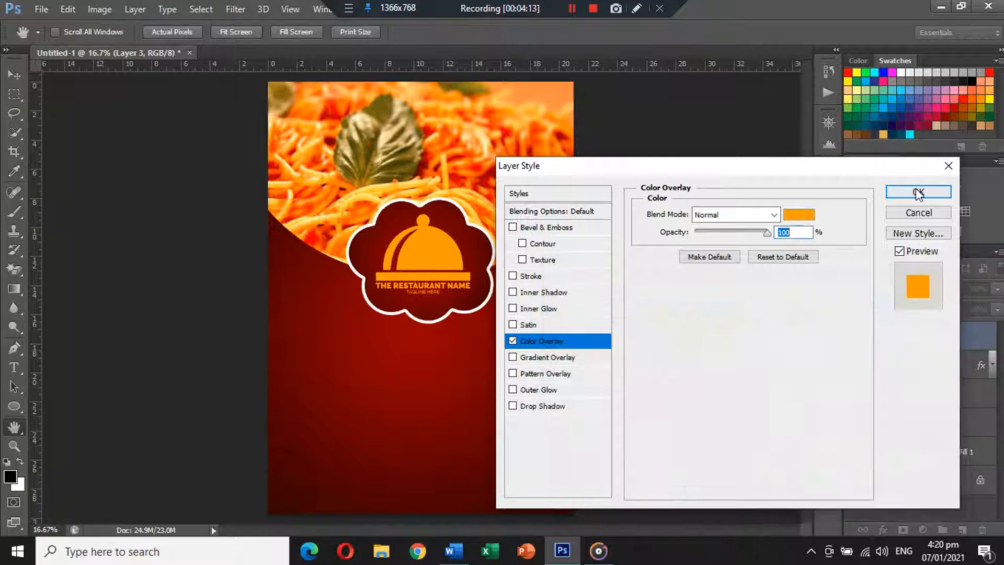
click(918, 192)
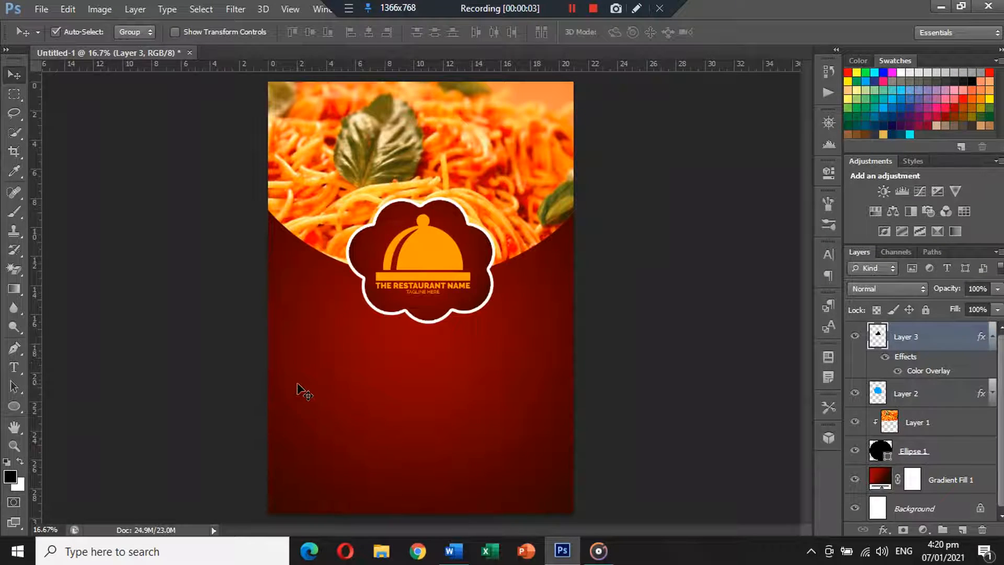
click(14, 407)
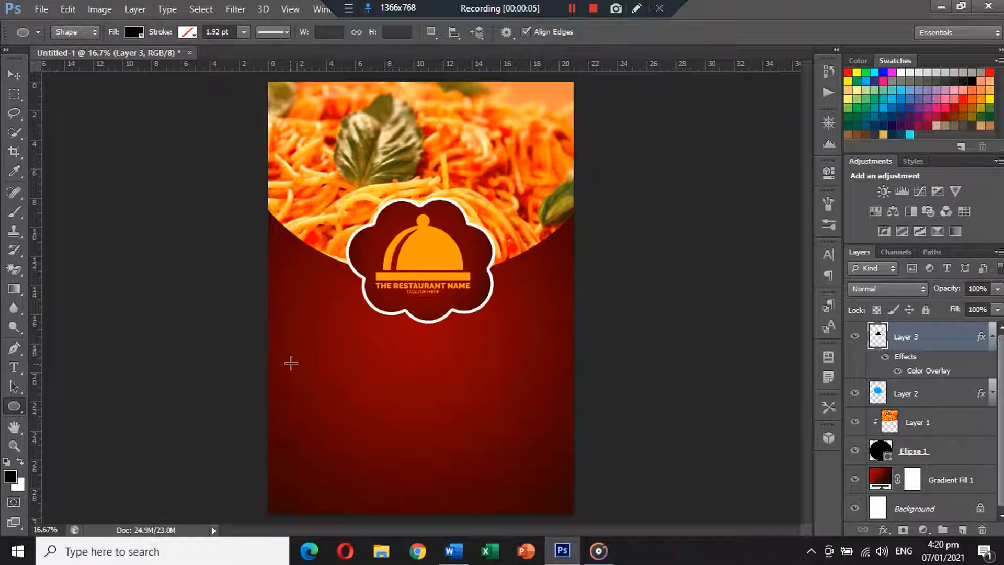
Draw a black circle in the poster's lower left and nudge it up and left
drag(291, 363, 390, 434)
click(14, 74)
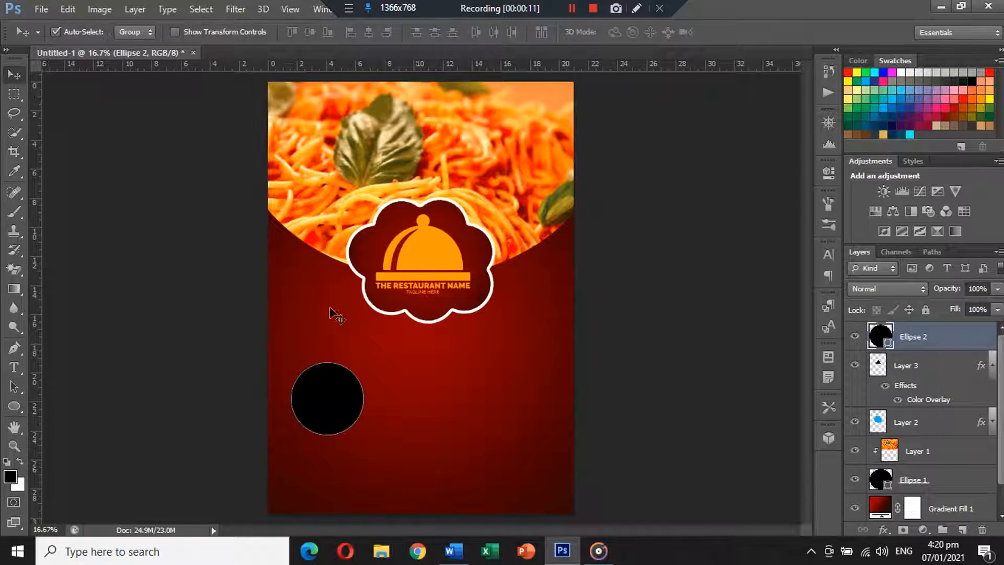
drag(345, 398, 337, 383)
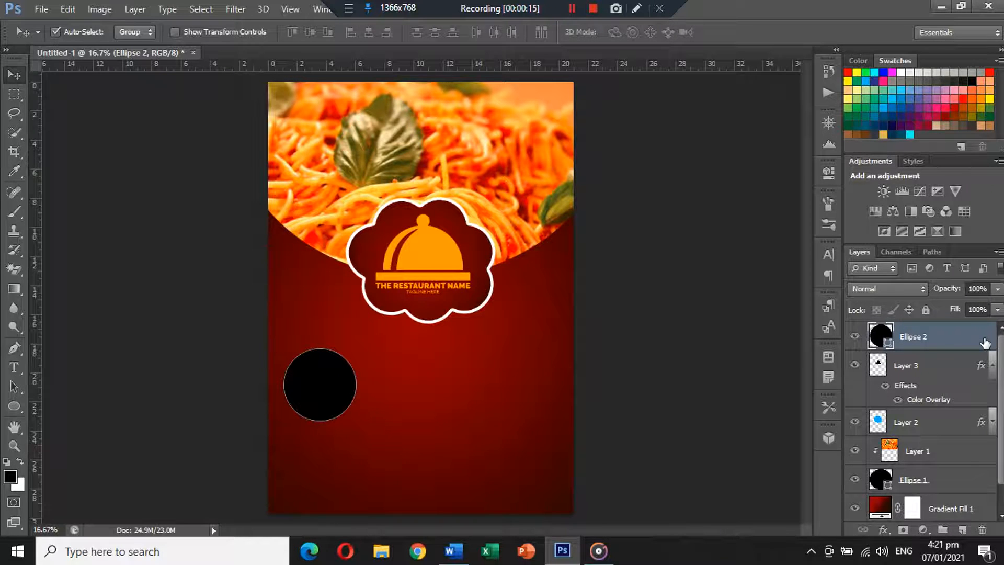
Add an 18 px white Stroke positioned Inside to the circle
double_click(971, 339)
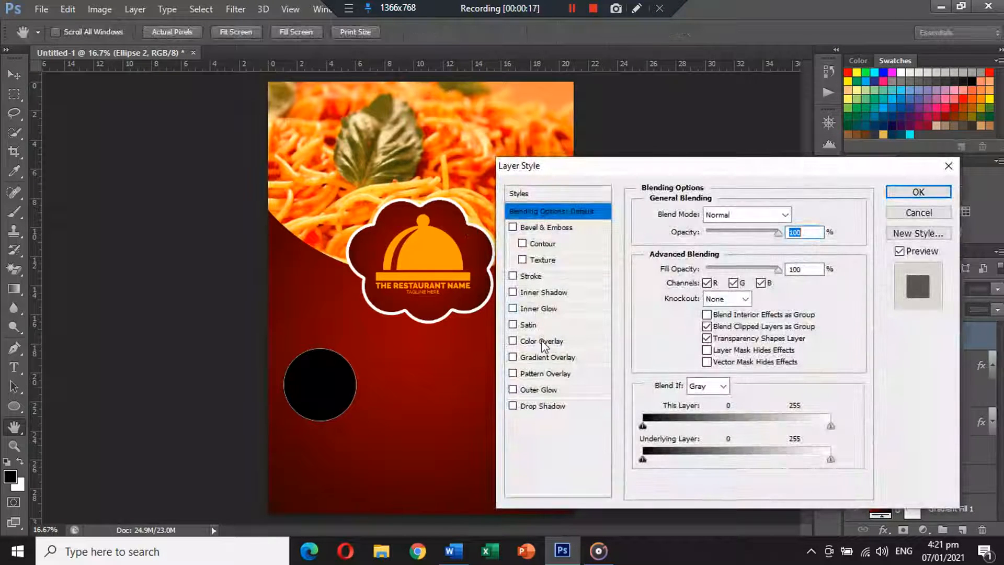
click(538, 278)
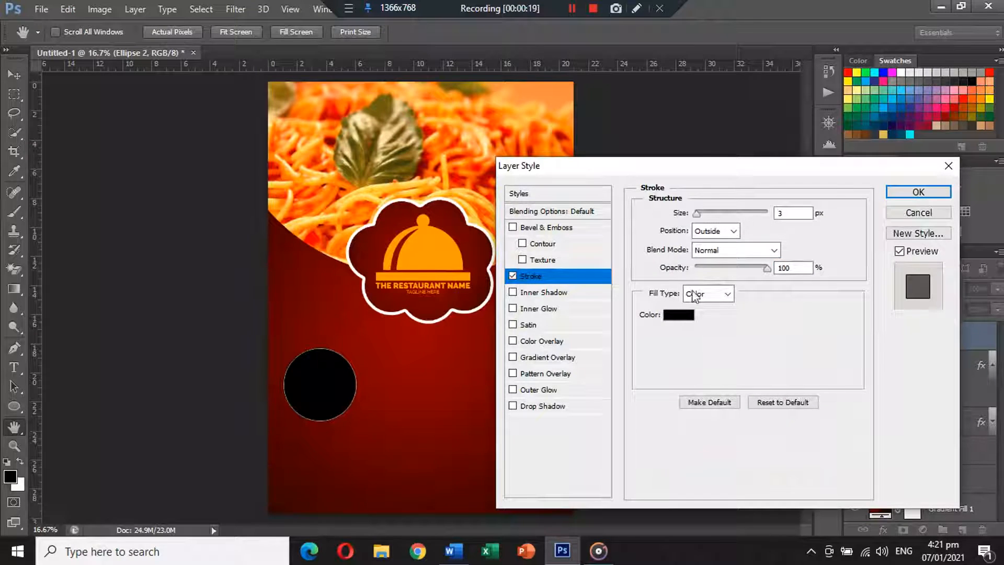
click(681, 314)
click(560, 304)
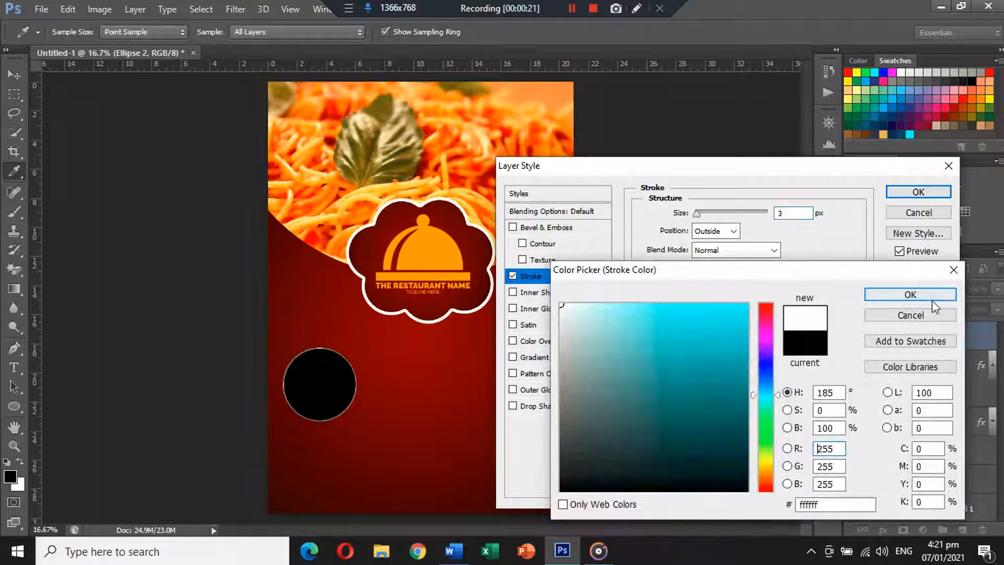
click(910, 294)
click(723, 233)
click(722, 250)
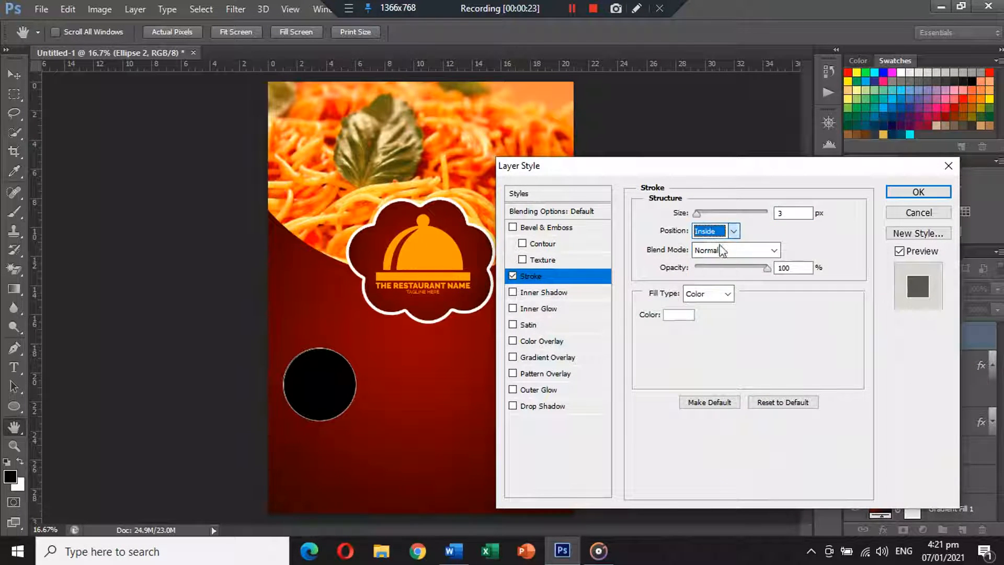
drag(698, 216, 706, 216)
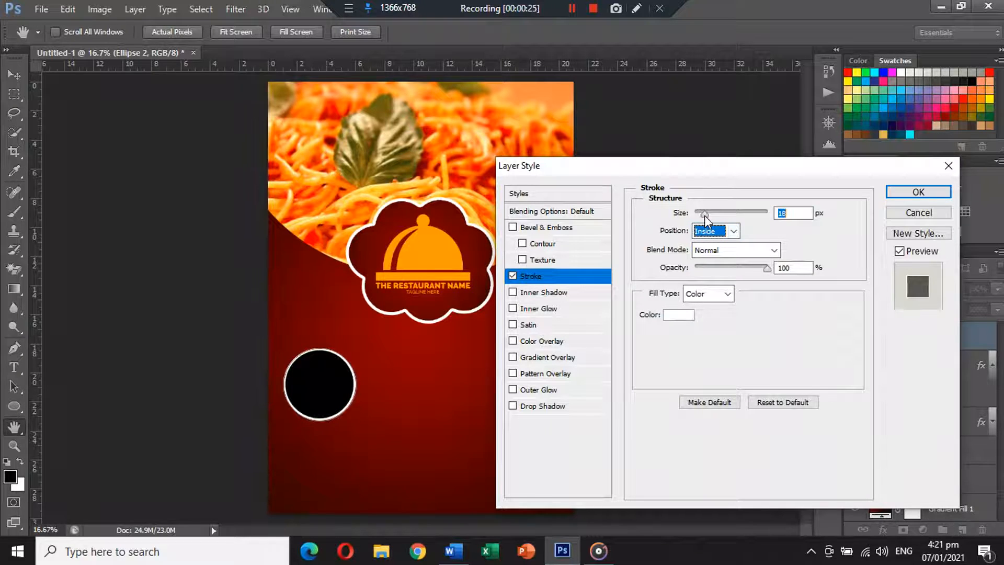
click(913, 190)
key(ctrl+t)
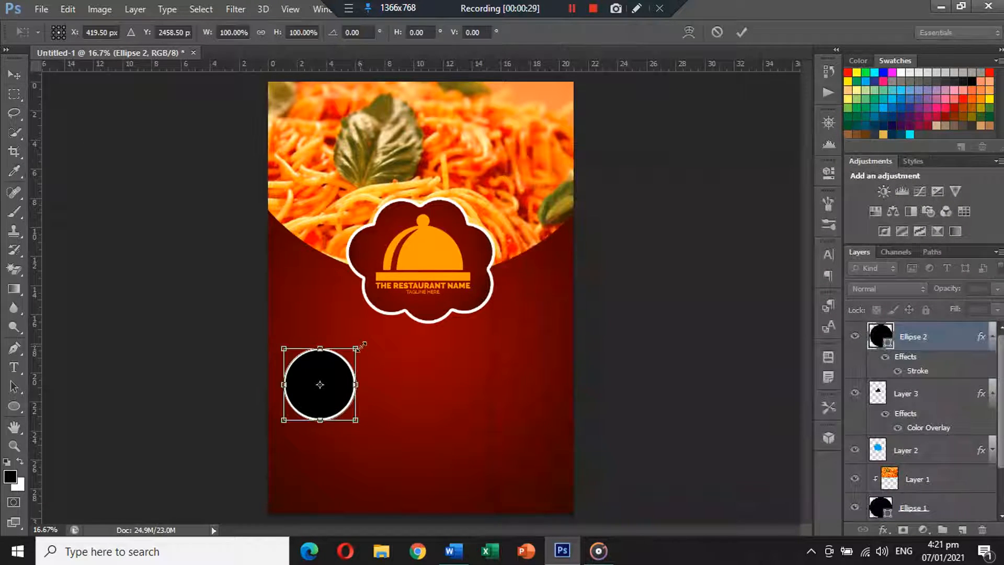
Enlarge the bordered circle to about 111% and duplicate it
drag(361, 346, 341, 364)
key(Return)
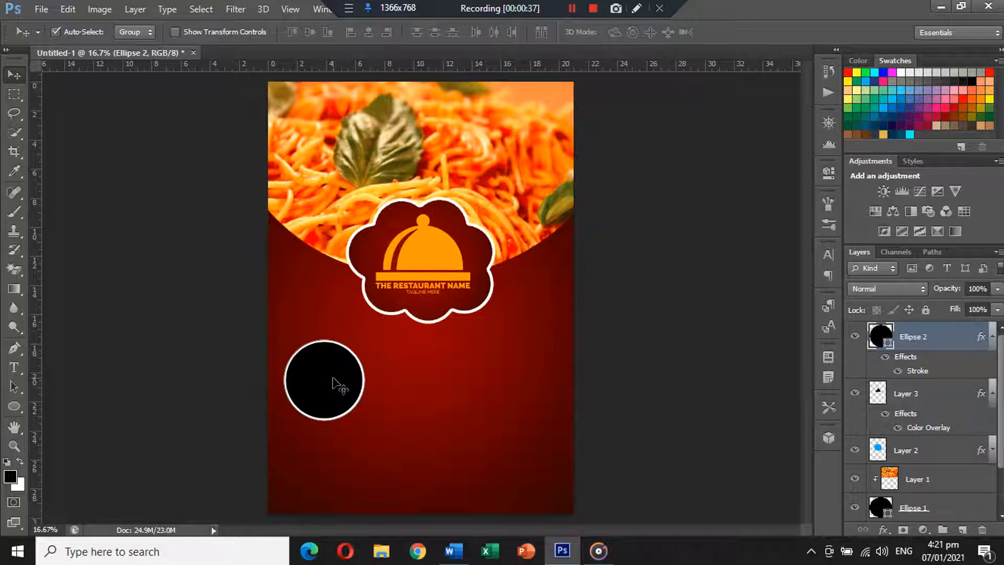
key(ctrl+j)
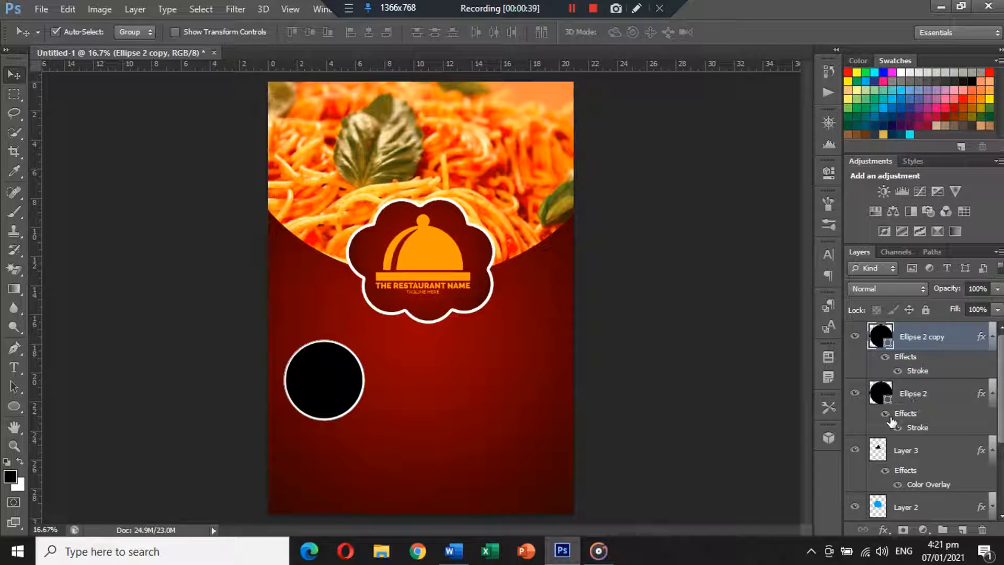
click(993, 394)
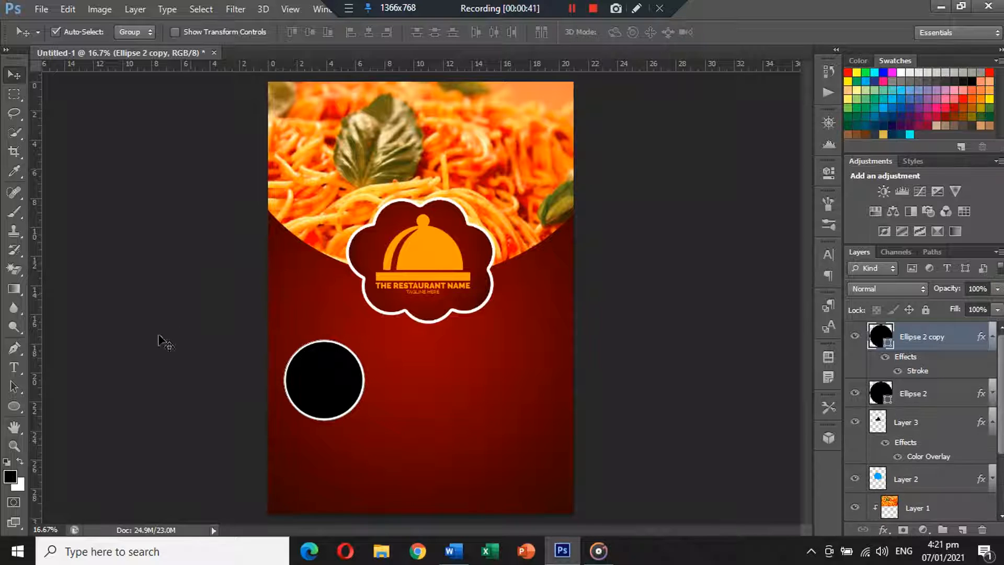
Sample the logo's orange as the foreground colour, try it as the copy's fill, then undo
click(10, 476)
click(435, 256)
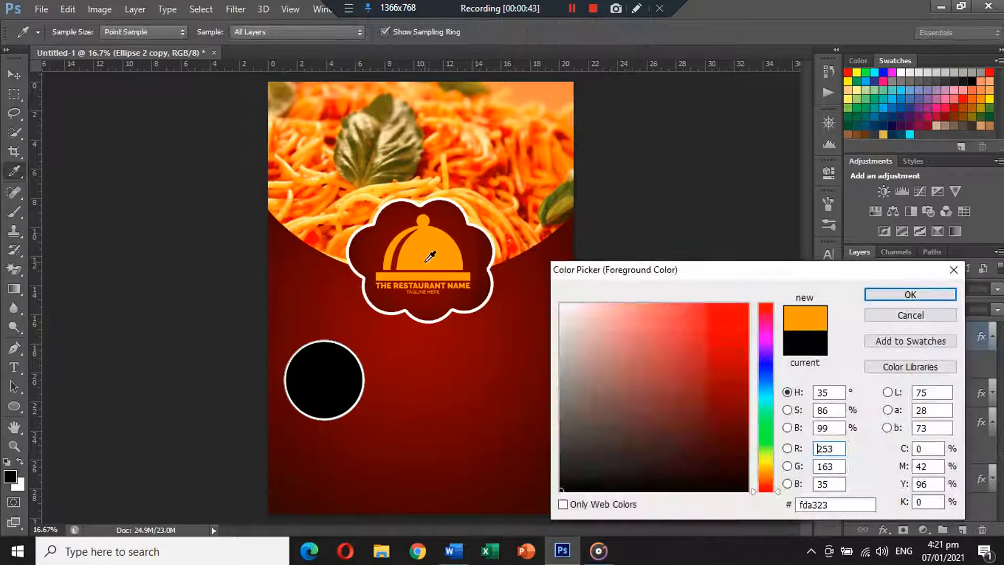
key(Return)
click(14, 406)
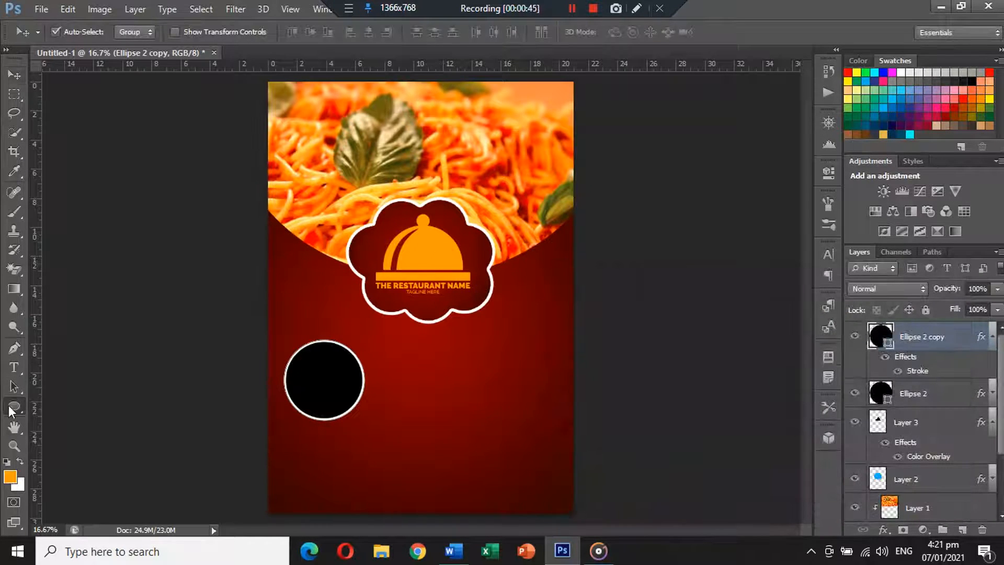
click(134, 32)
click(62, 102)
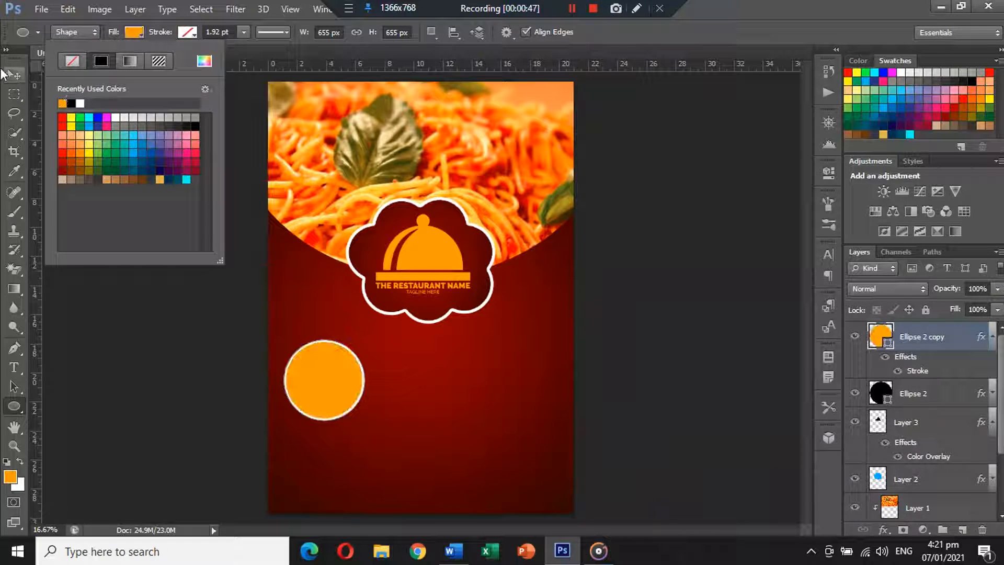
click(14, 75)
key(ctrl+z)
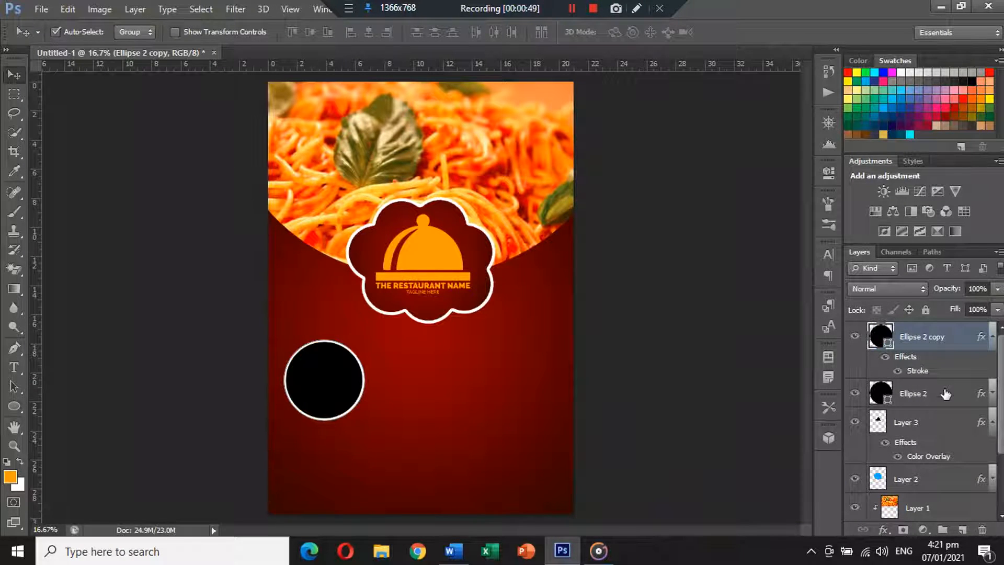
Fill Ellipse 2 with orange and enlarge it to about 112% to form a ring
click(944, 393)
click(994, 394)
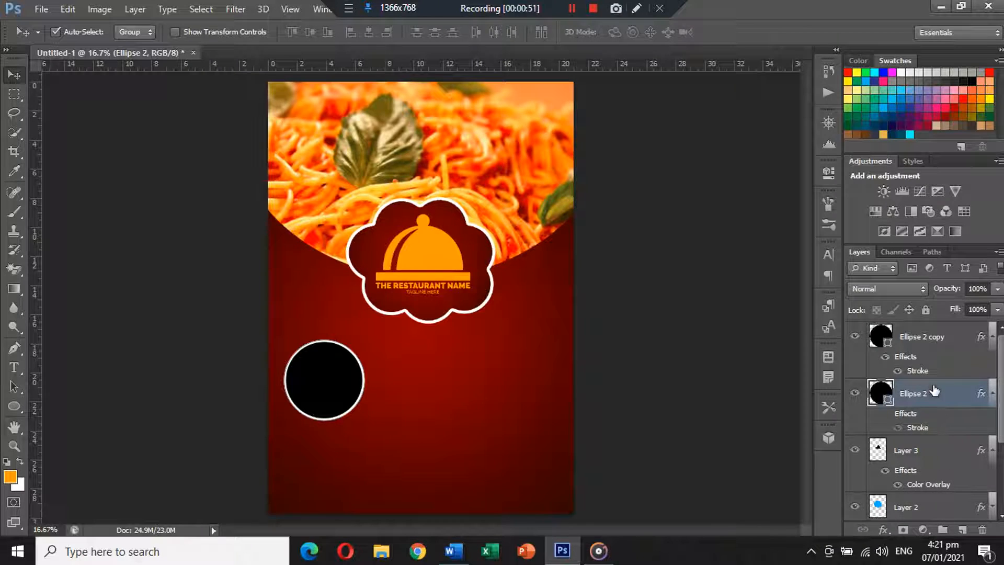
click(14, 406)
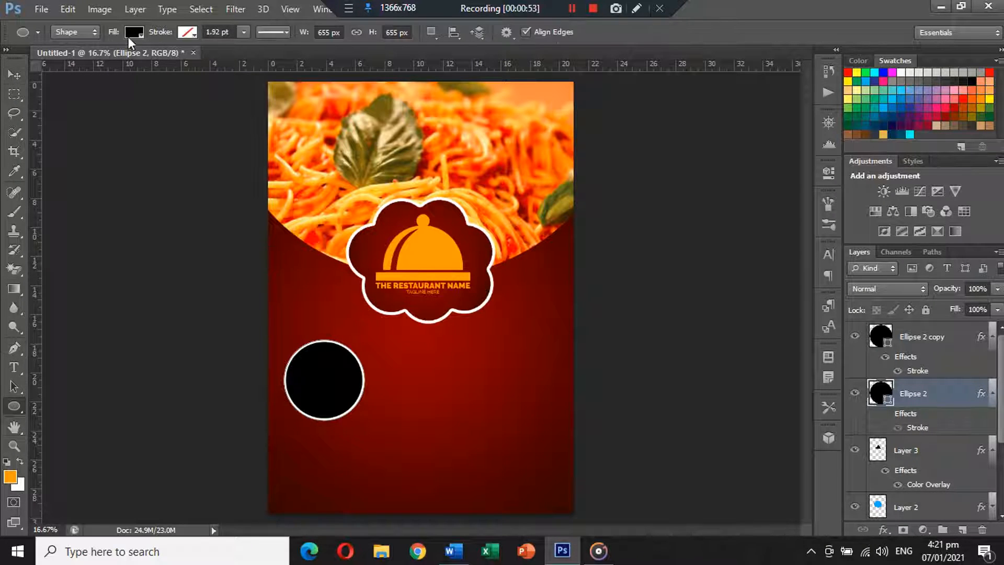
click(134, 32)
click(62, 103)
key(v)
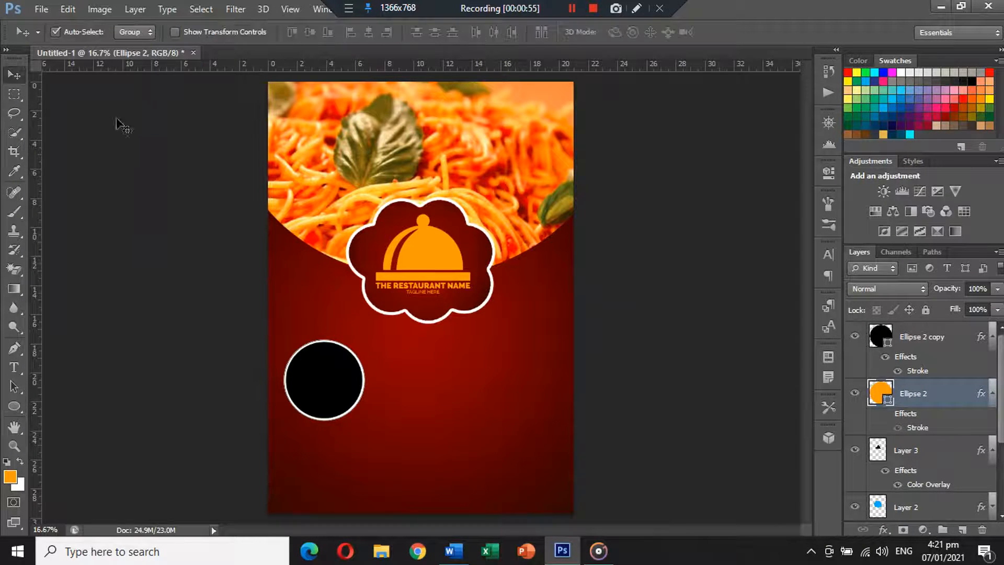
key(ctrl+t)
drag(365, 425, 370, 428)
key(Return)
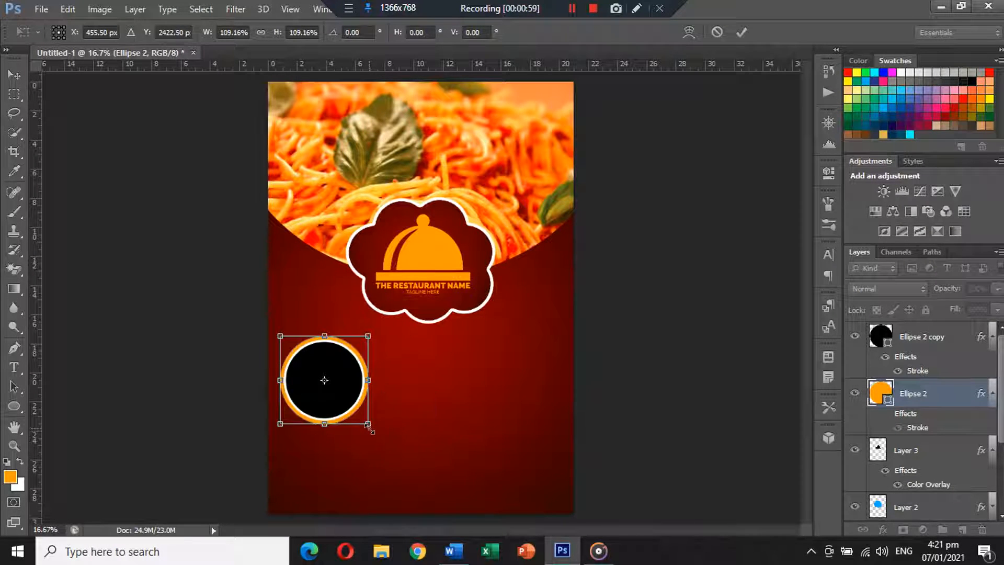
click(649, 418)
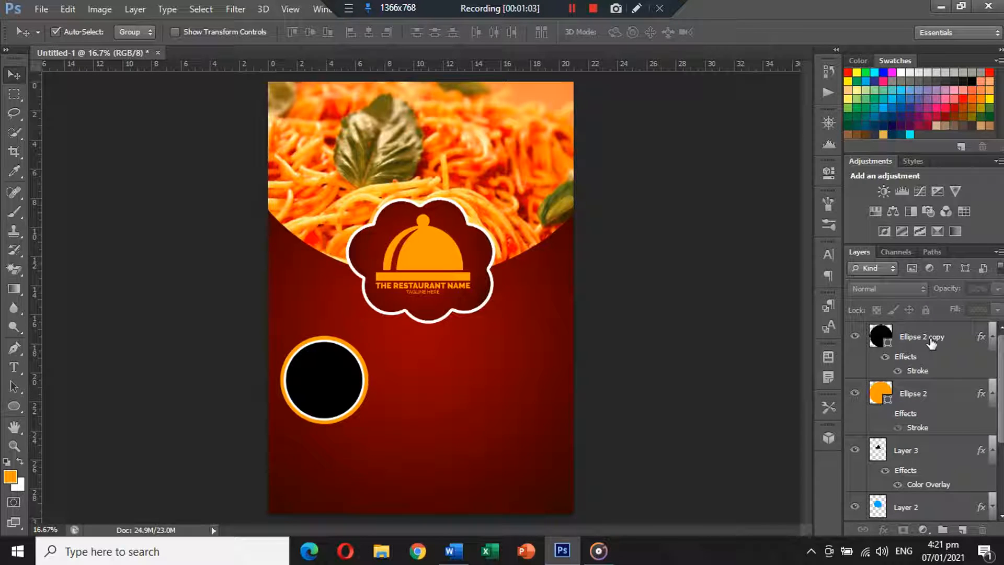
Select Ellipse 2 and Ellipse 2 copy and move them slightly up and right
click(993, 394)
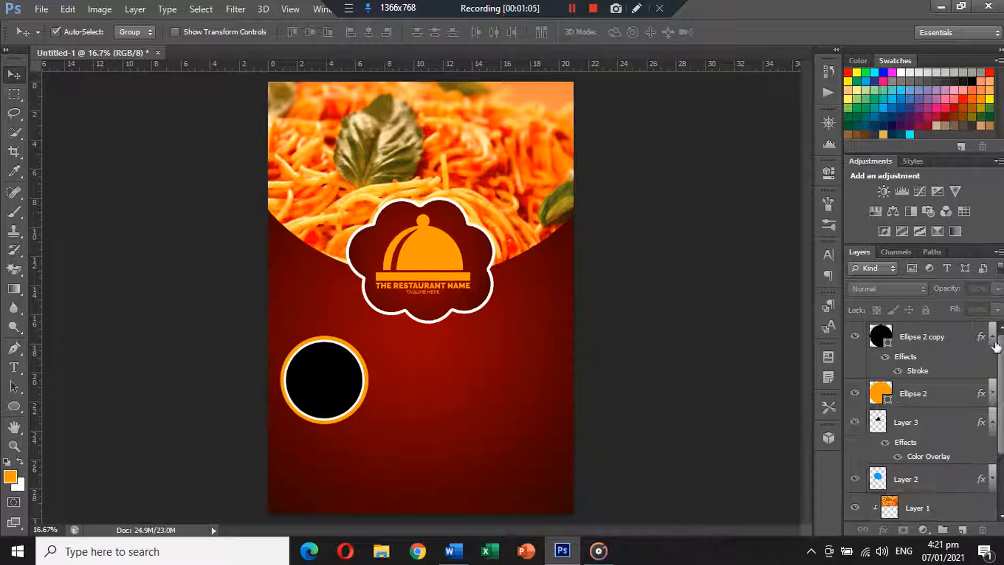
click(993, 337)
click(958, 341)
shift+click(936, 366)
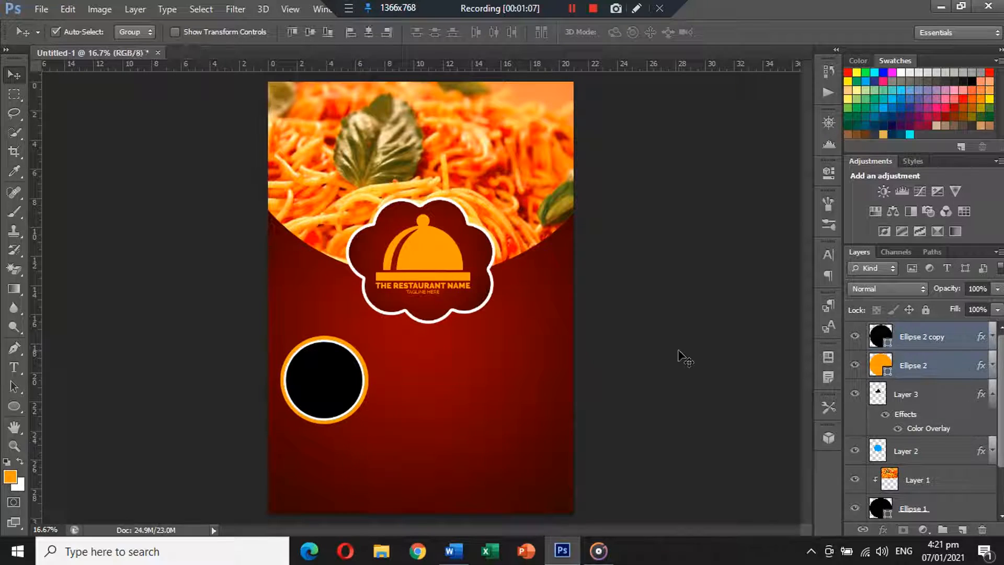
drag(323, 382, 329, 375)
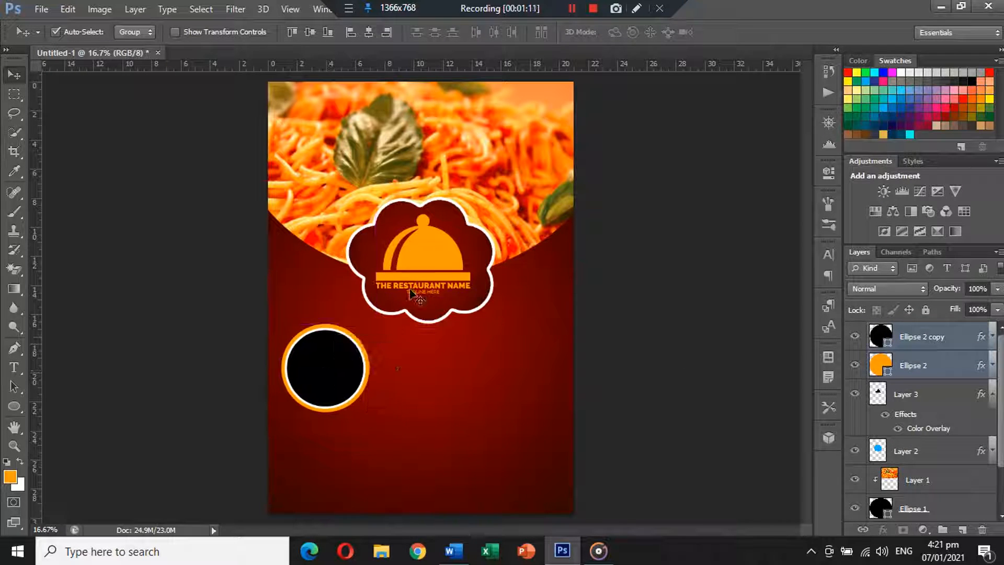
Open Banners.png and lasso-cut the lower-right straight ribbon
click(42, 9)
click(57, 38)
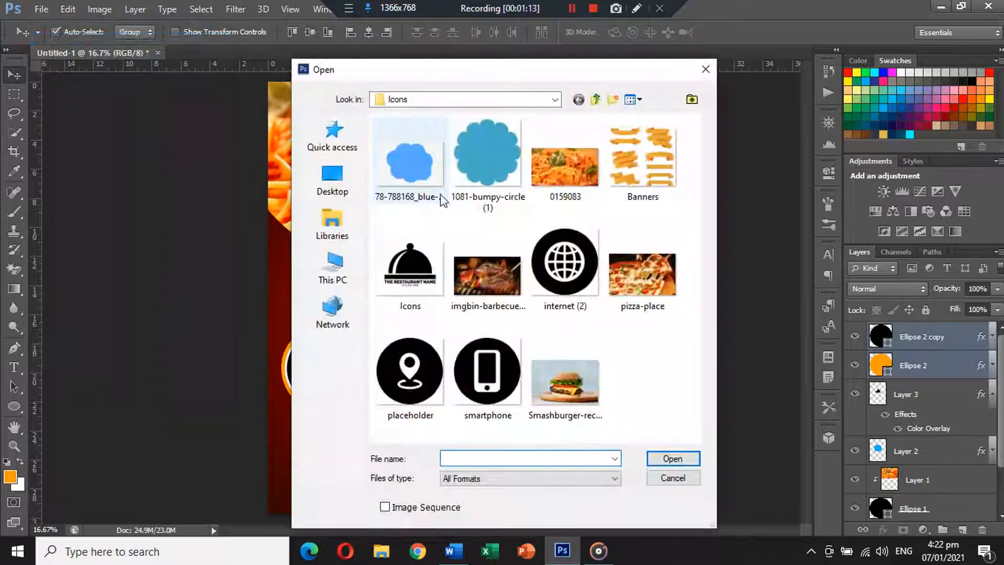
double_click(632, 163)
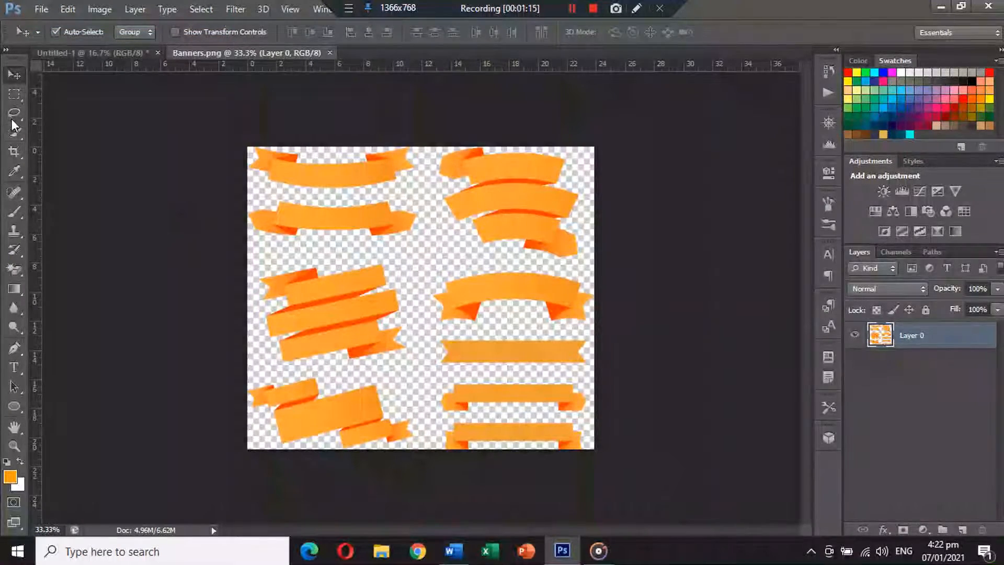
click(15, 113)
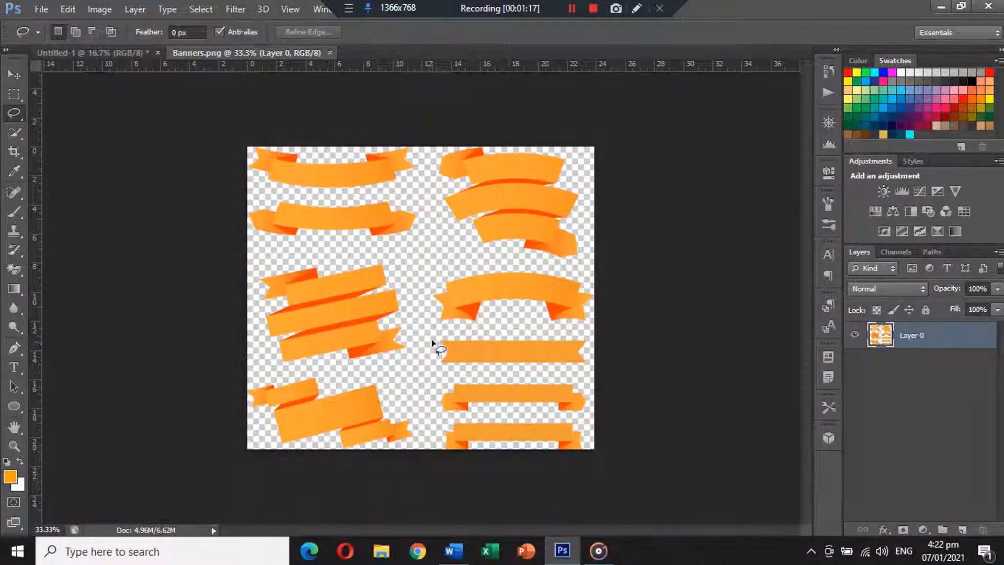
mouse_move(601, 334)
mouse_down()
mouse_move(609, 362)
mouse_move(597, 369)
mouse_move(434, 373)
mouse_up()
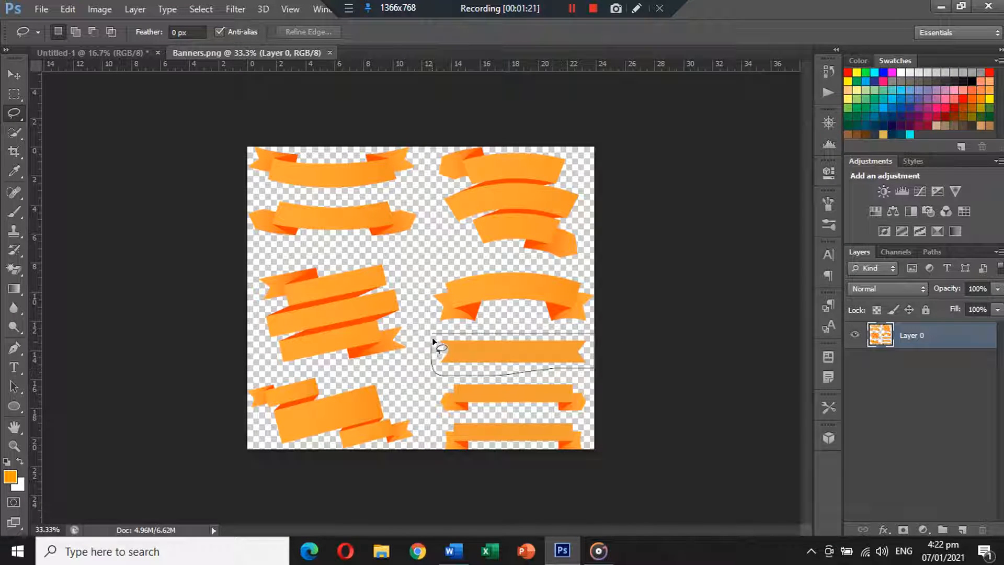
drag(439, 334, 455, 336)
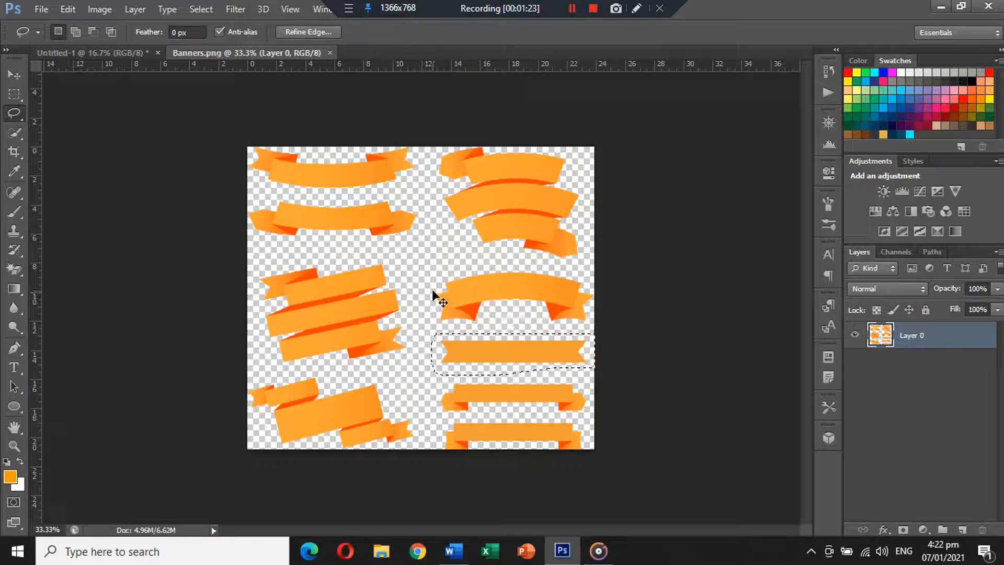
key(ctrl+x)
Close Banners.png without saving and return to the Move tool on the poster
click(336, 52)
click(516, 217)
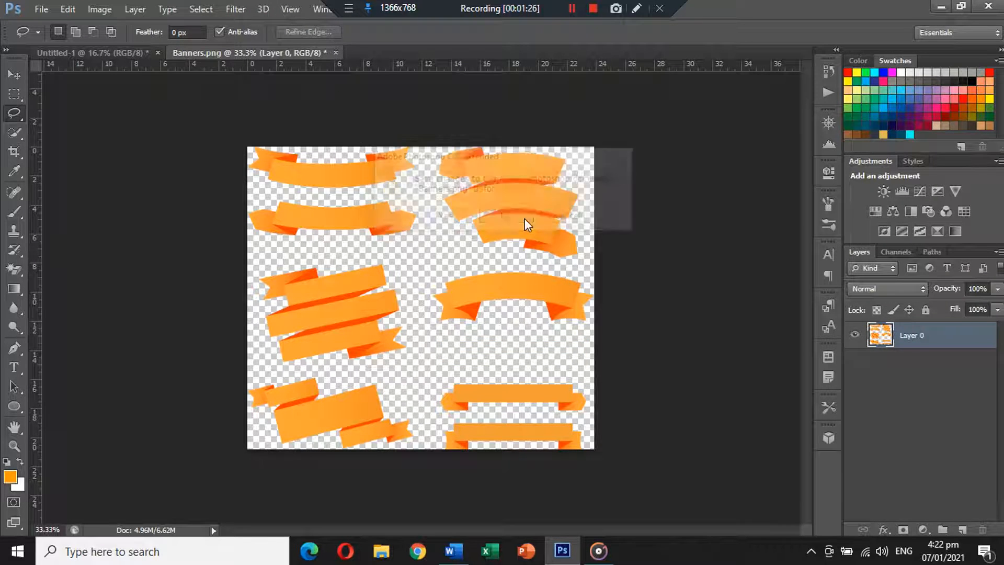
click(15, 76)
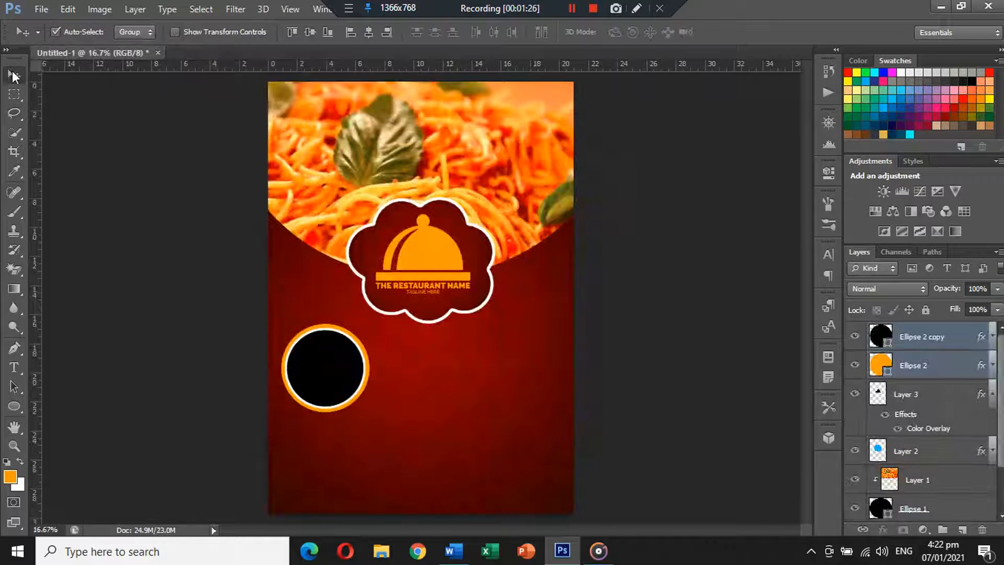
Paste the ribbon above Ellipse 2 copy, placed and resized beneath the black circle
click(919, 341)
key(ctrl+v)
drag(442, 305, 363, 410)
key(ctrl+t)
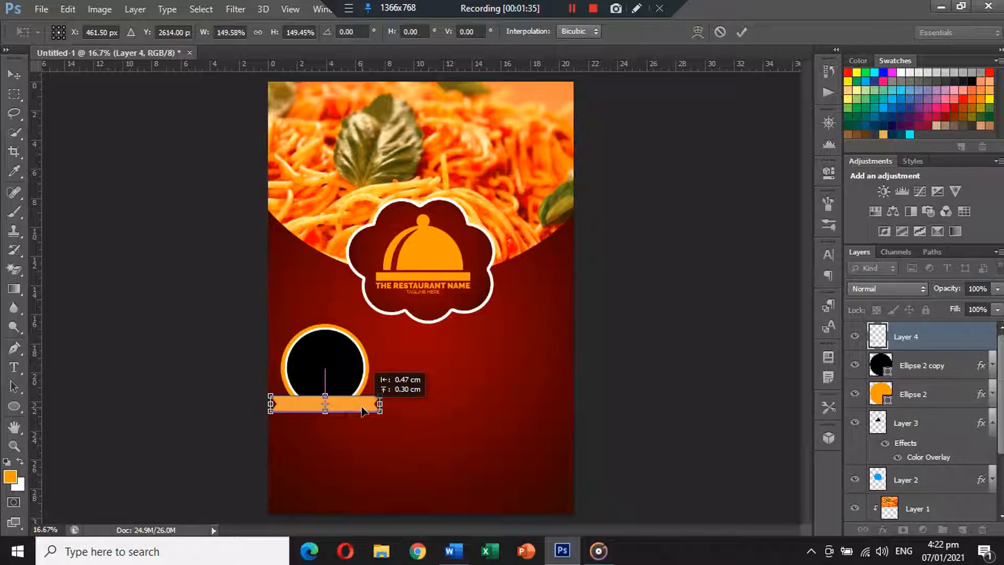
key(Return)
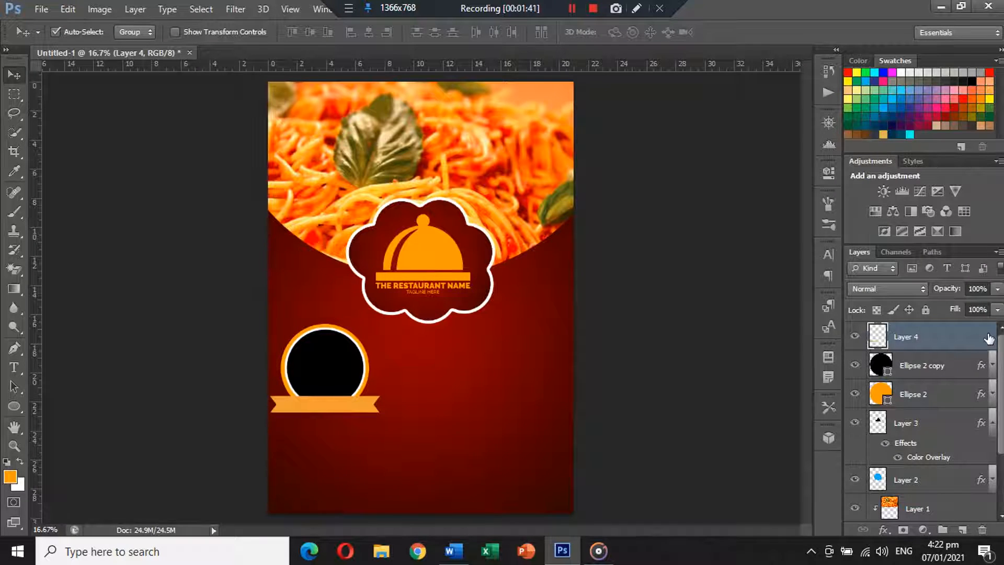
Give the ribbon a Color Overlay of the cloche's orange, fda323
click(552, 343)
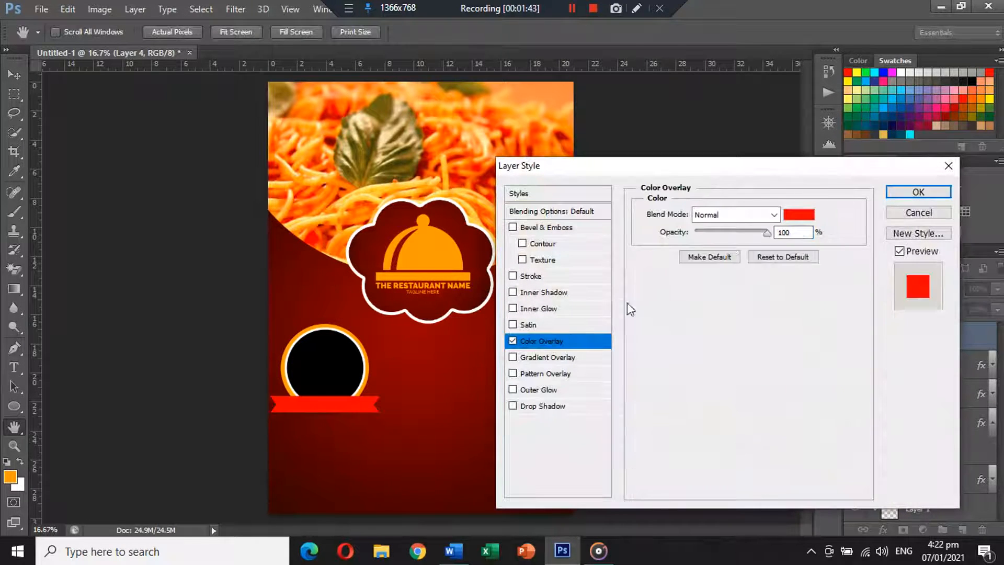
click(796, 216)
click(443, 245)
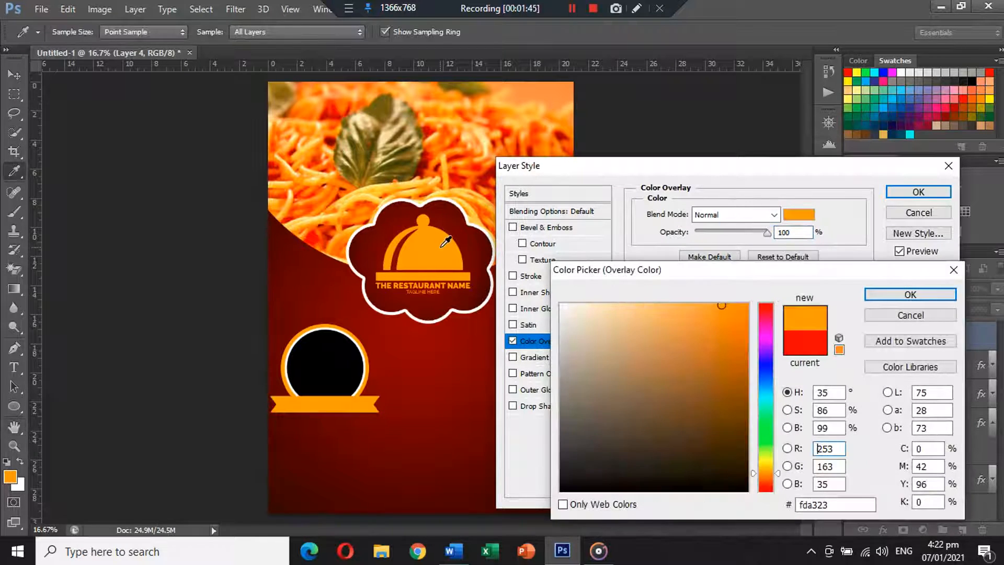
key(Return)
key(Return)
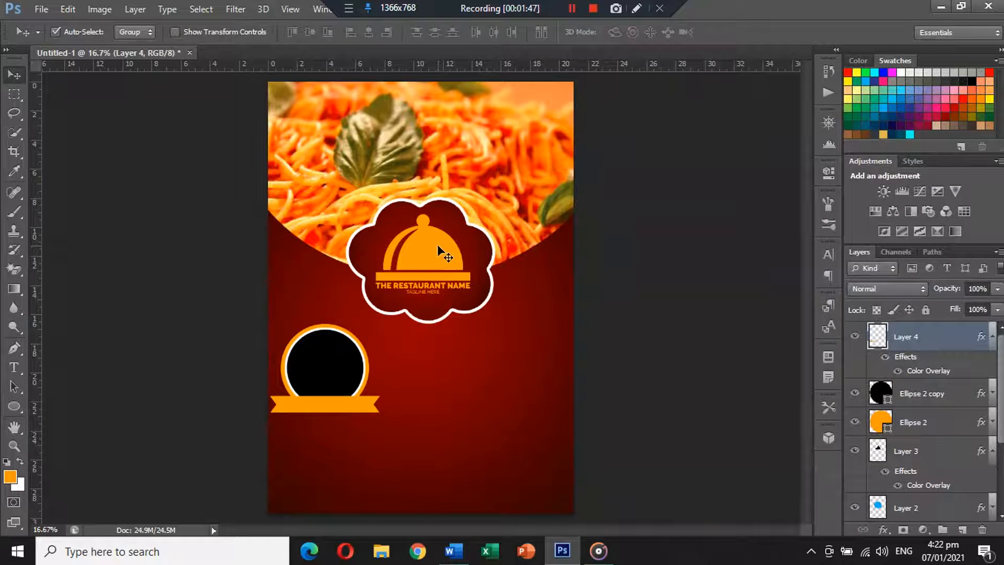
Warp the ribbon so its middle bends downward into a curve
key(ctrl+t)
right_click(361, 401)
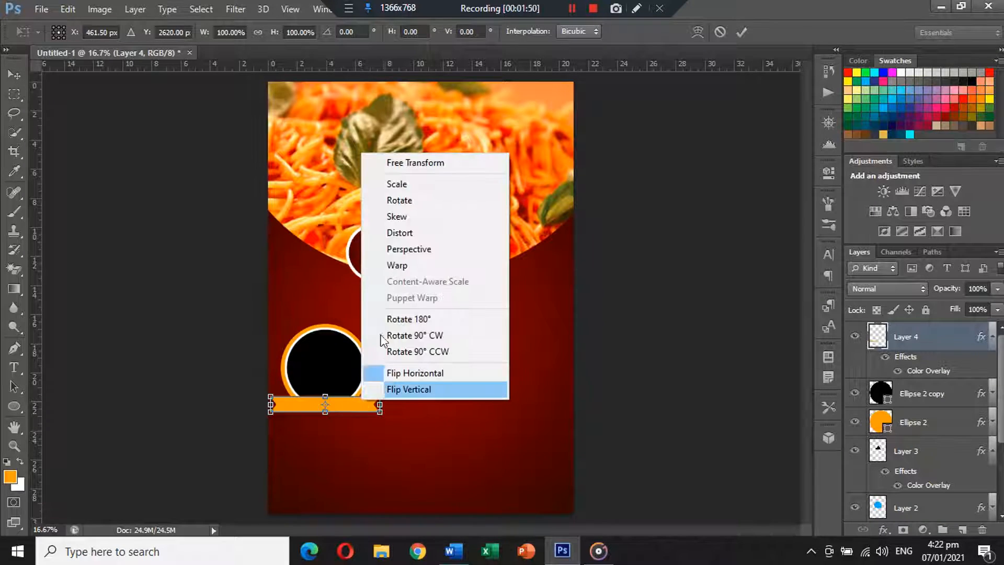
click(417, 267)
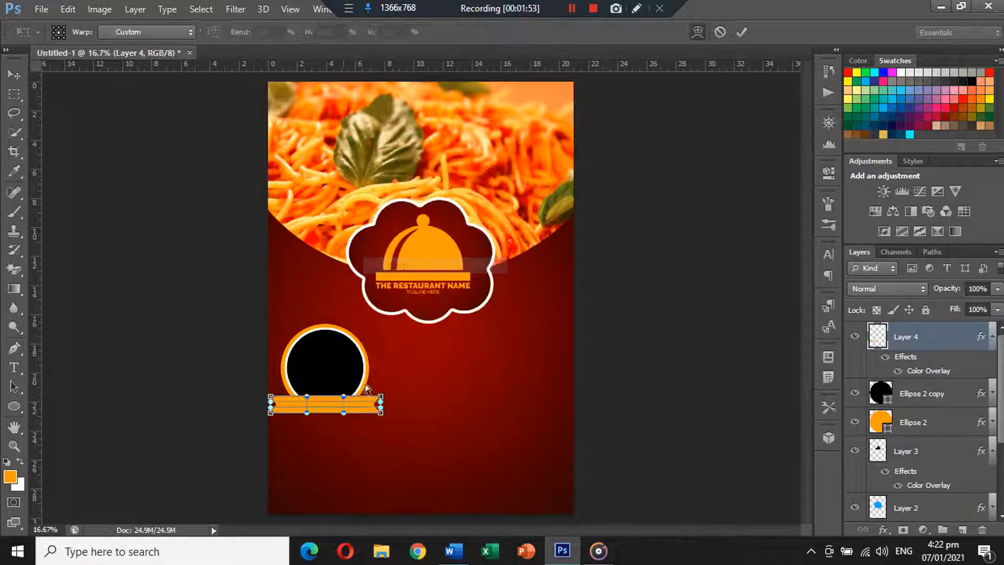
drag(331, 401, 331, 415)
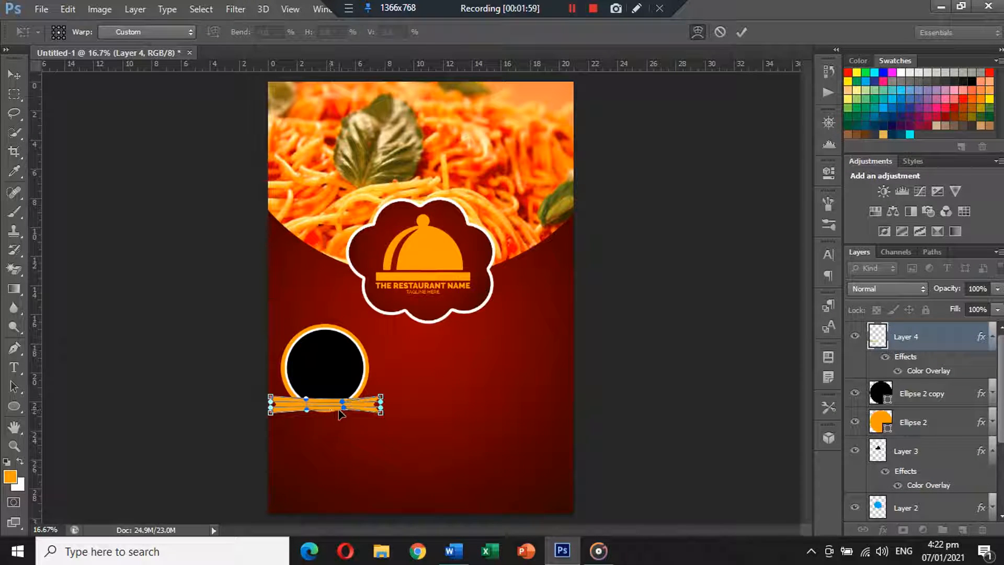
key(Return)
Reduce the ribbon's height to about 91% and nudge it up slightly
key(ctrl+t)
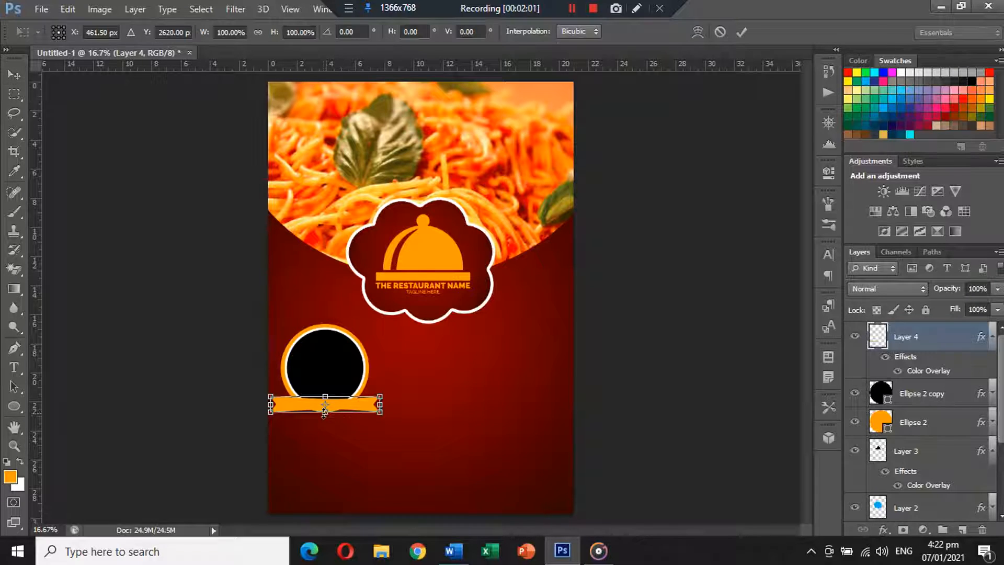
drag(325, 415, 326, 421)
key(Return)
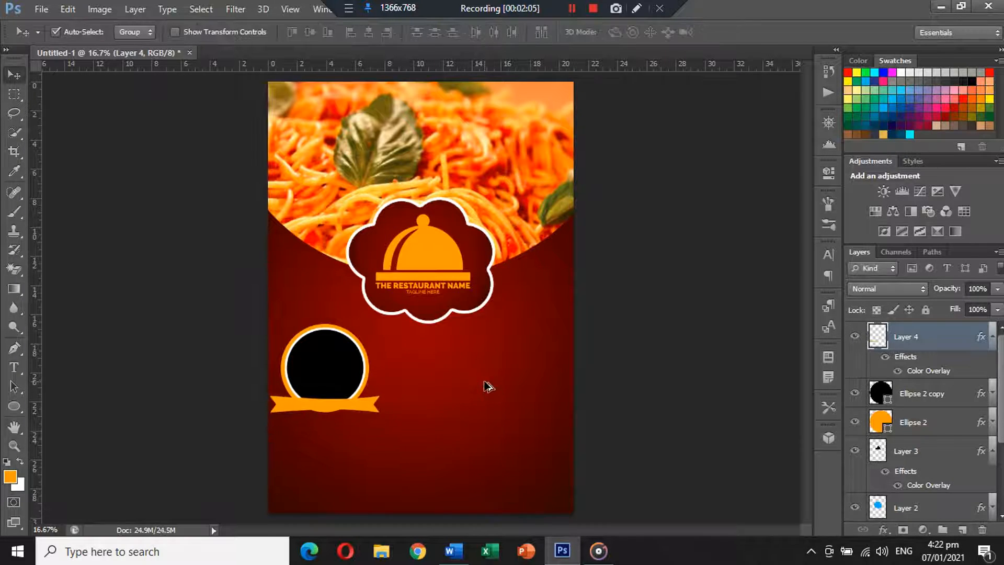
drag(344, 402, 344, 401)
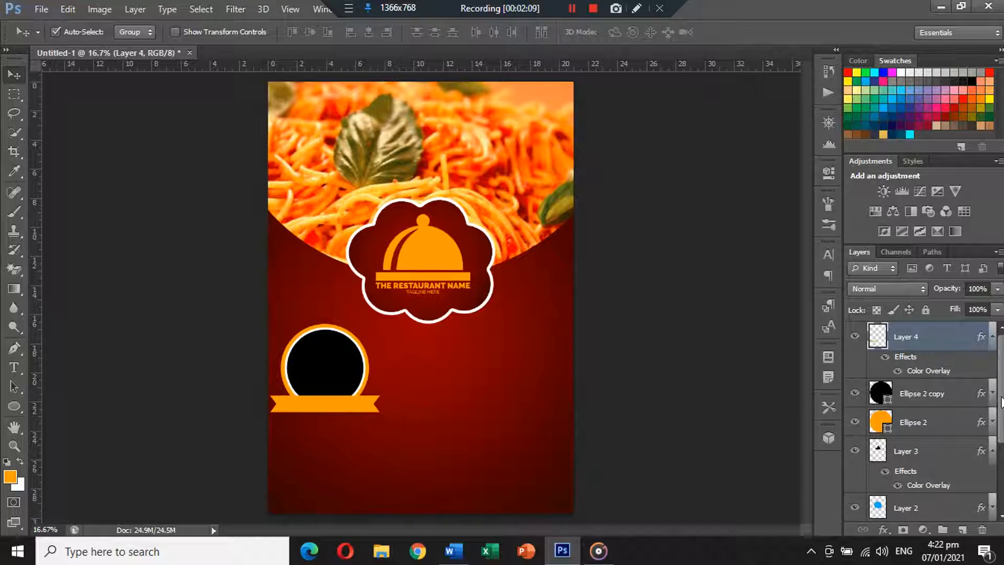
Select the ribbon and both circle layers, then undo a trial duplicate to the right
click(993, 339)
shift+click(944, 396)
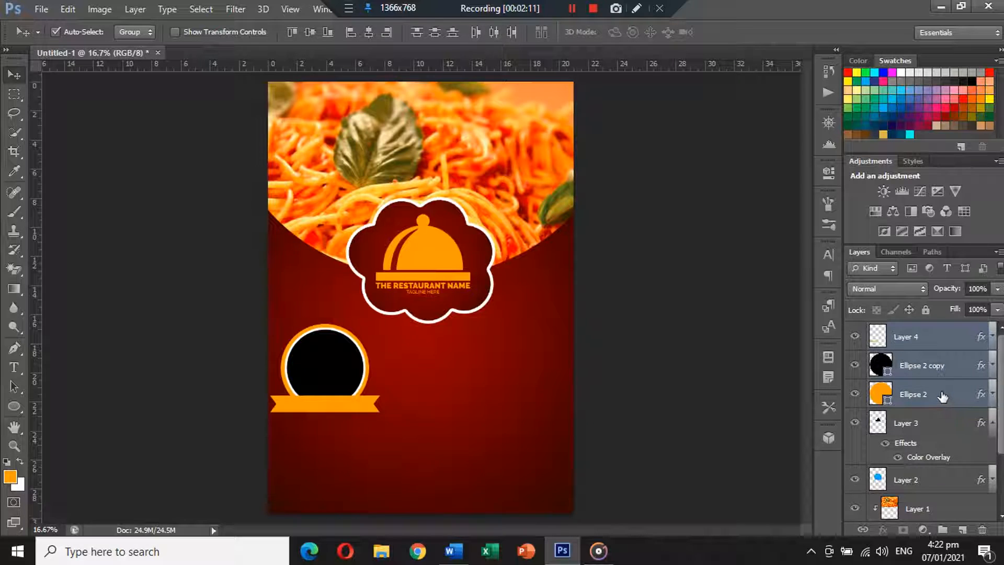
drag(331, 368, 446, 365)
key(ctrl+z)
Shrink the circle-and-ribbon badge to about 84% and reposition it slightly
key(ctrl+t)
drag(375, 328, 373, 327)
key(Return)
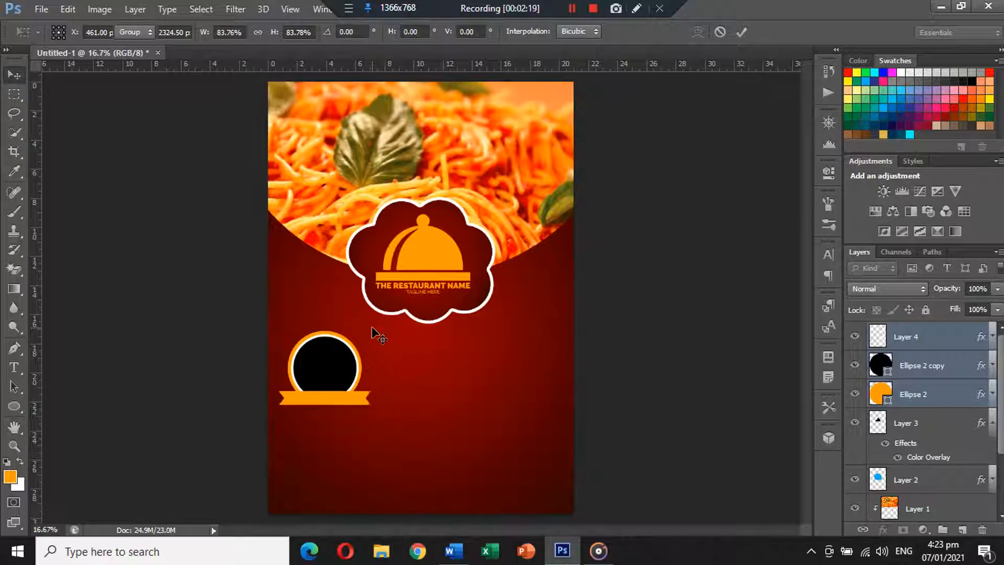
drag(329, 359, 325, 357)
key(shift+Down)
key(shift+Down)
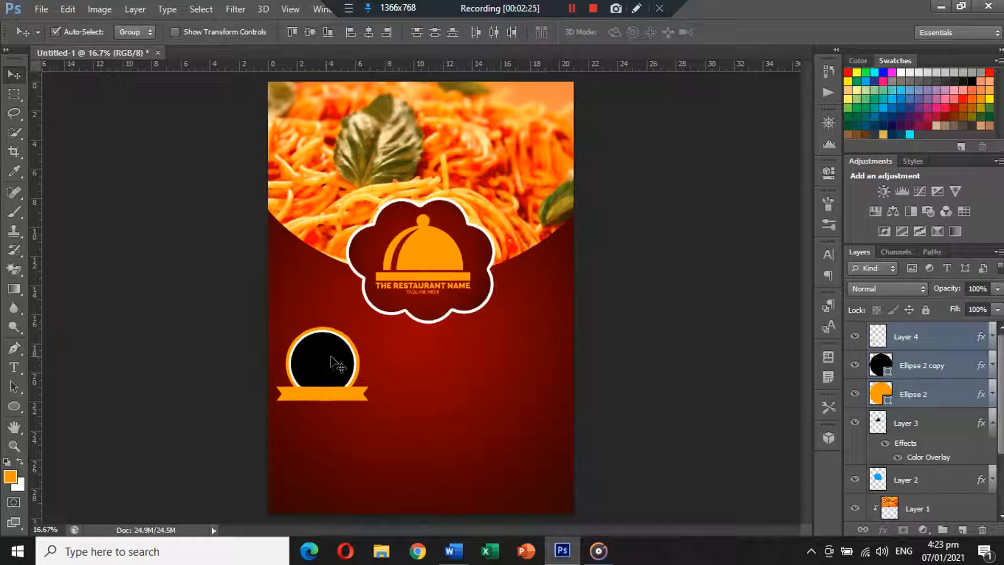
click(682, 326)
Alt-drag copies of the circle-and-ribbon badge to the right
click(942, 334)
shift+click(937, 394)
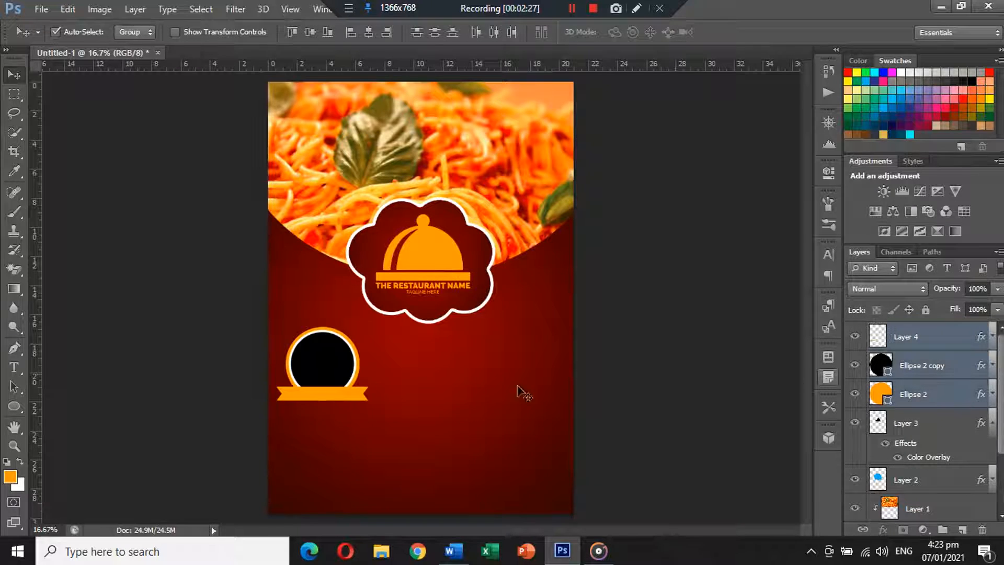
drag(332, 370, 526, 369)
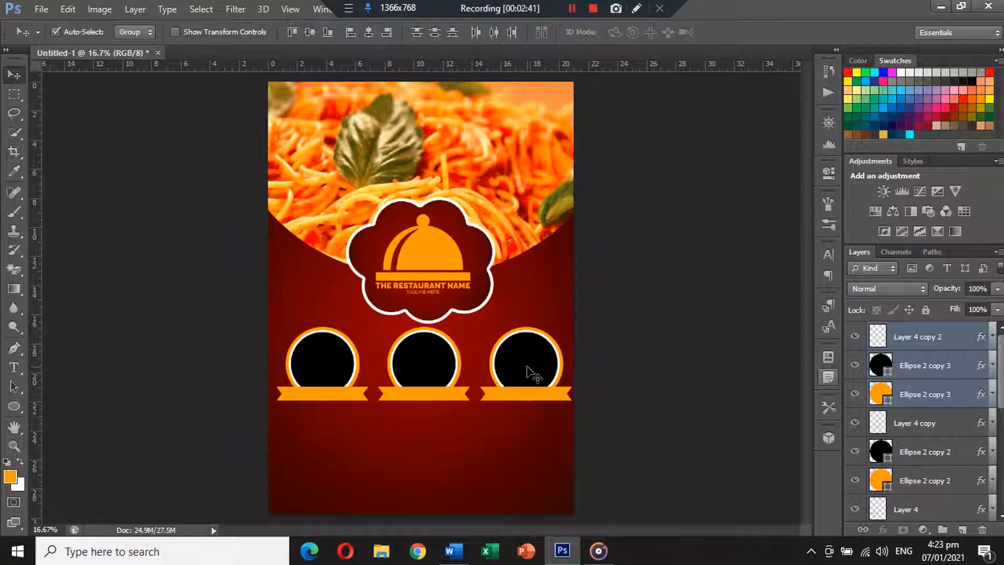
scroll(946, 413, down, 3)
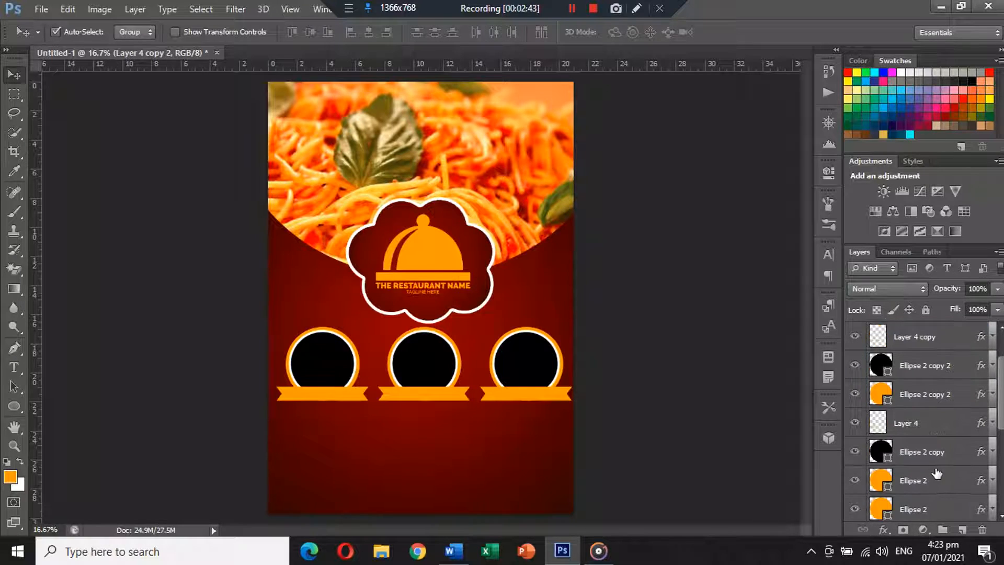
Shift the row of three badges slightly left, then nudge it down into place
shift+click(935, 454)
key(ctrl+t)
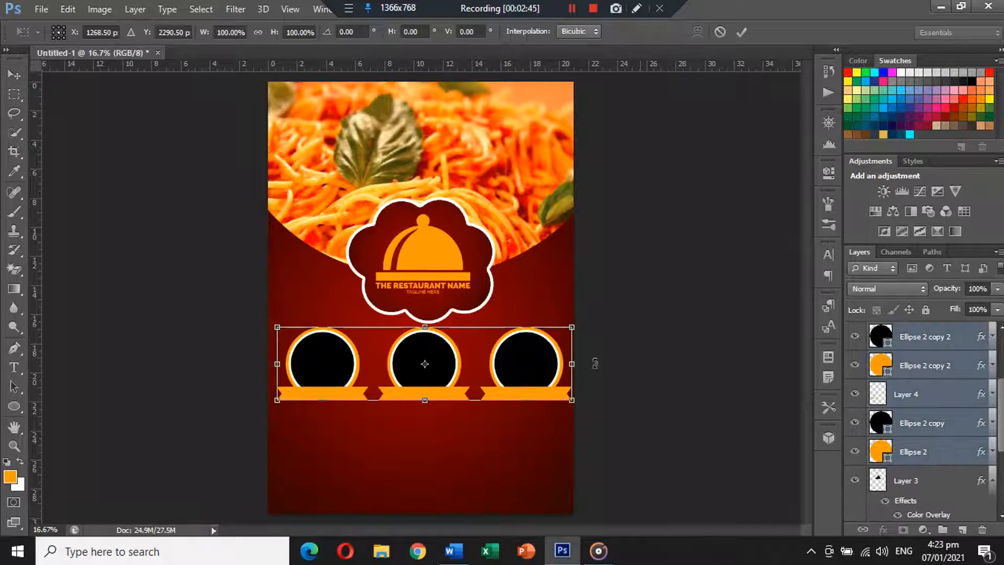
drag(552, 355, 549, 353)
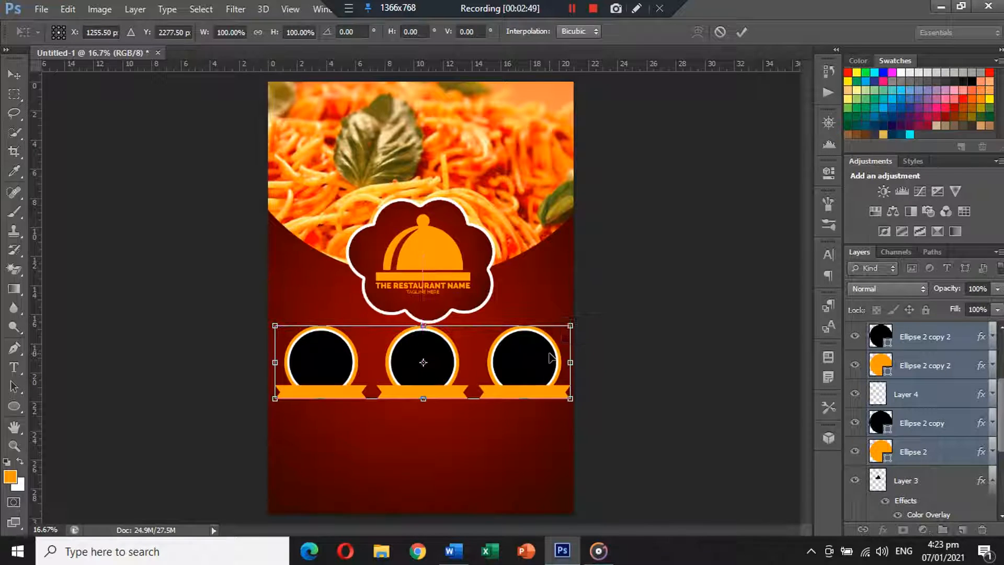
key(shift+Down)
key(shift+Down)
key(shift+Down)
key(Return)
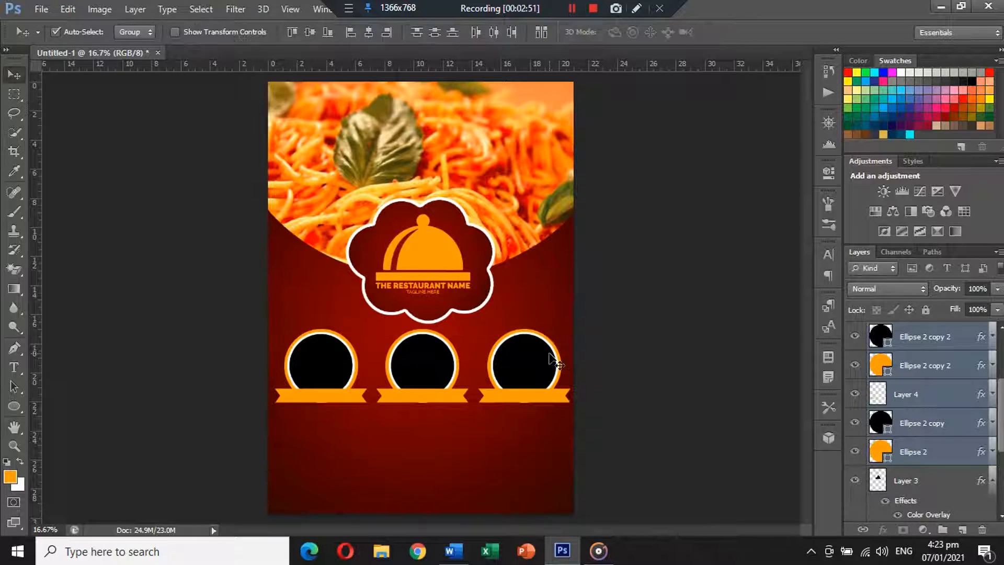
click(652, 341)
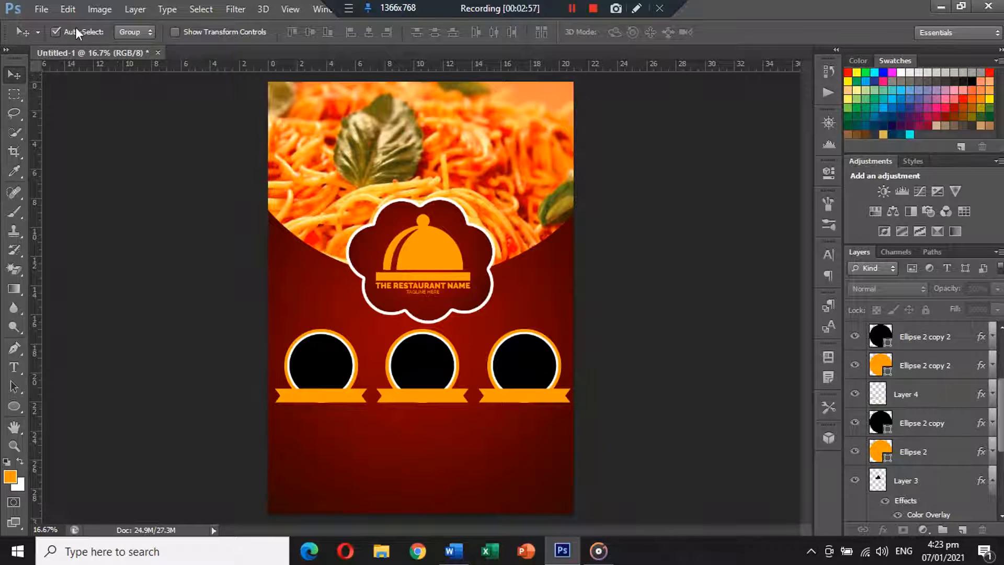
Open pizza-place, imgbin-barbecue and Smashburger together from the Icons folder
click(41, 9)
click(55, 36)
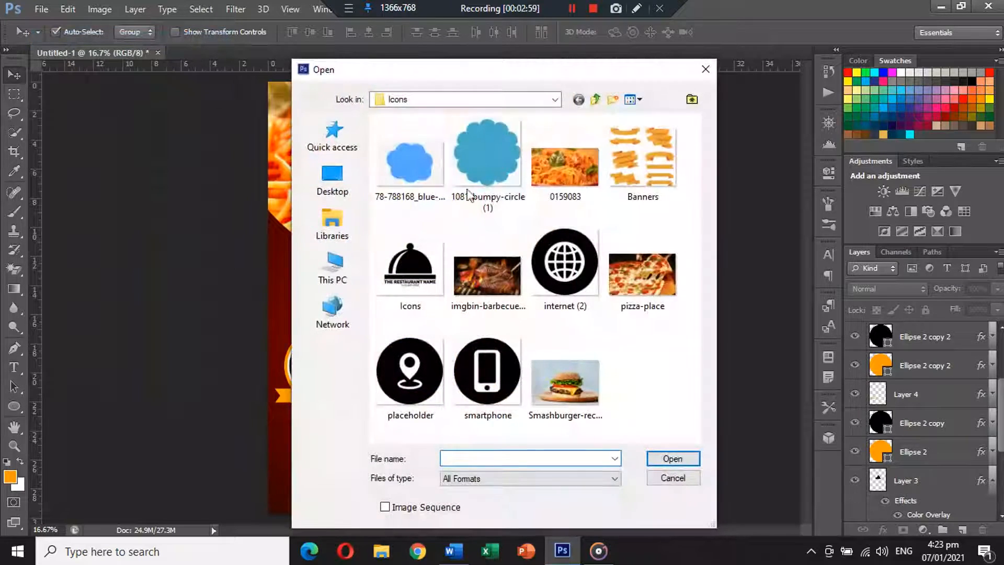
click(648, 285)
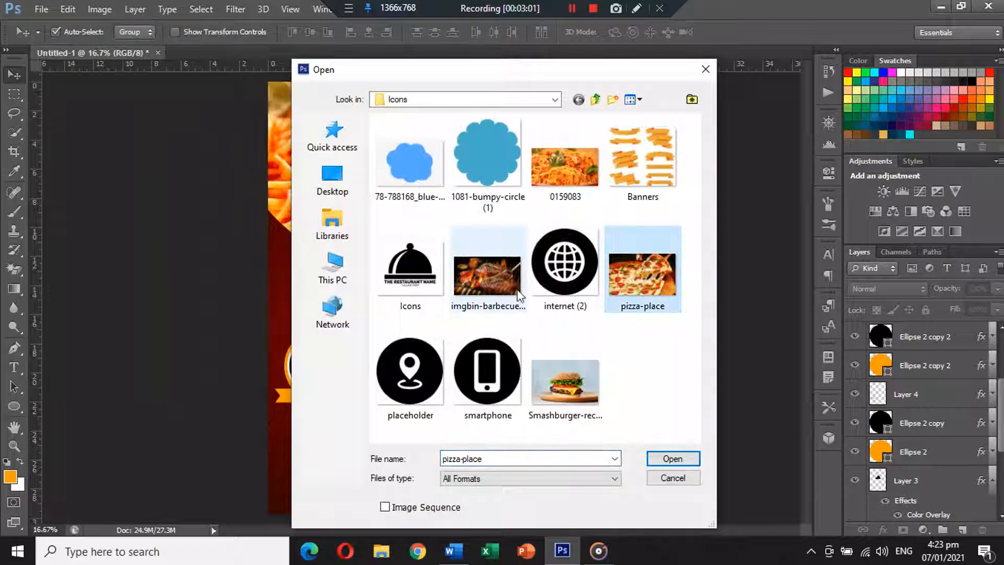
ctrl+click(487, 277)
ctrl+click(570, 369)
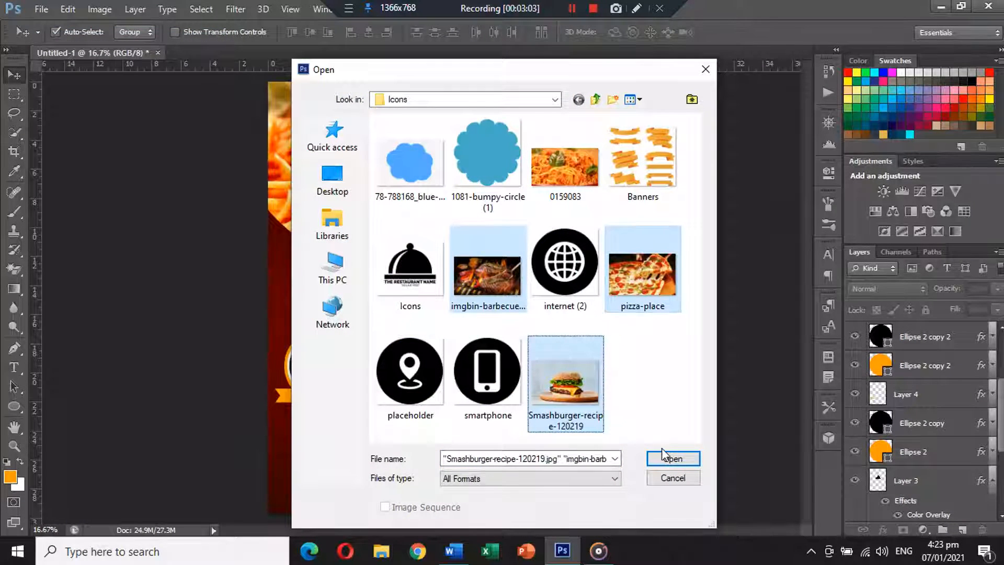
click(668, 459)
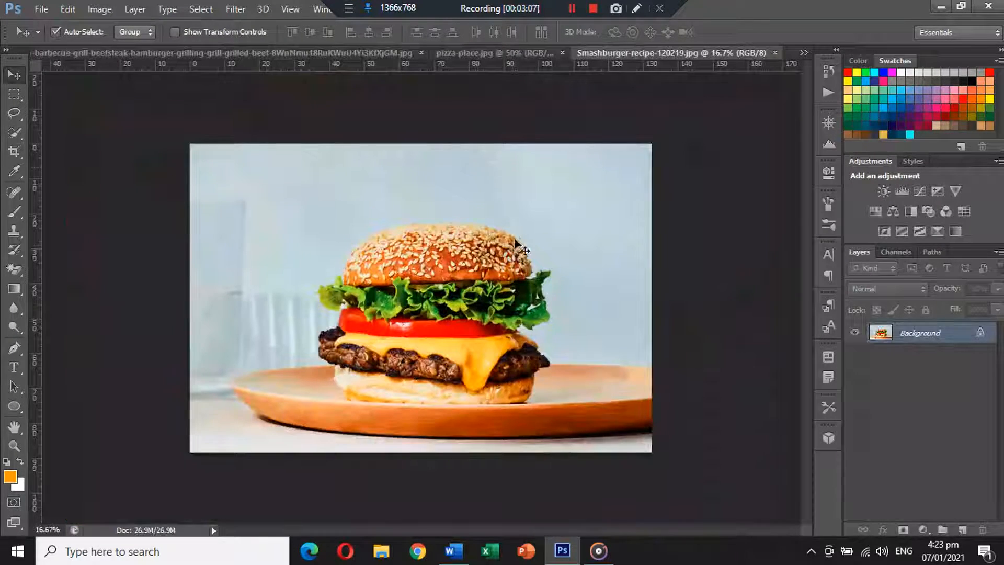
Cut the whole Smashburger image and close it without saving
key(ctrl+a)
key(ctrl+x)
click(775, 53)
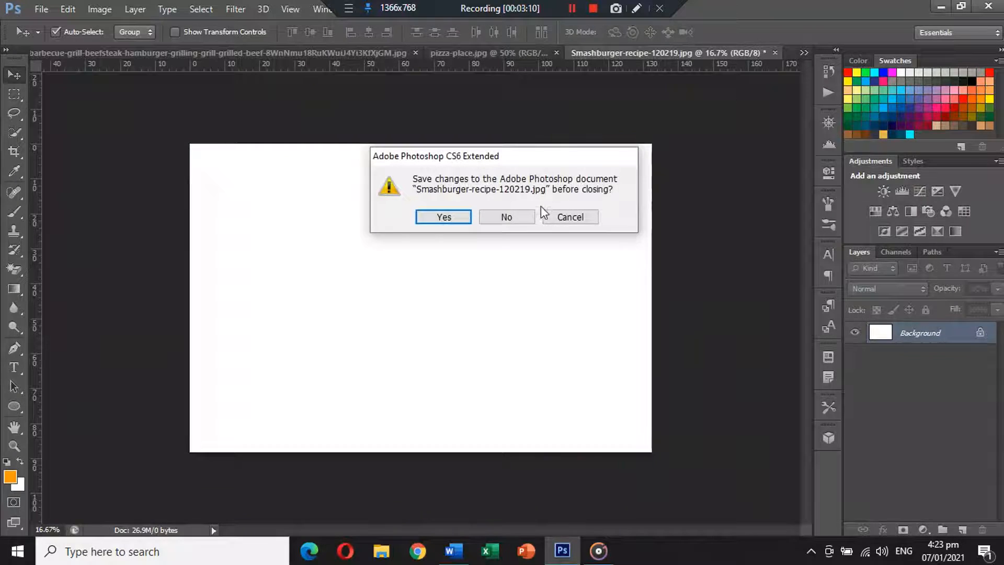
click(518, 217)
click(78, 52)
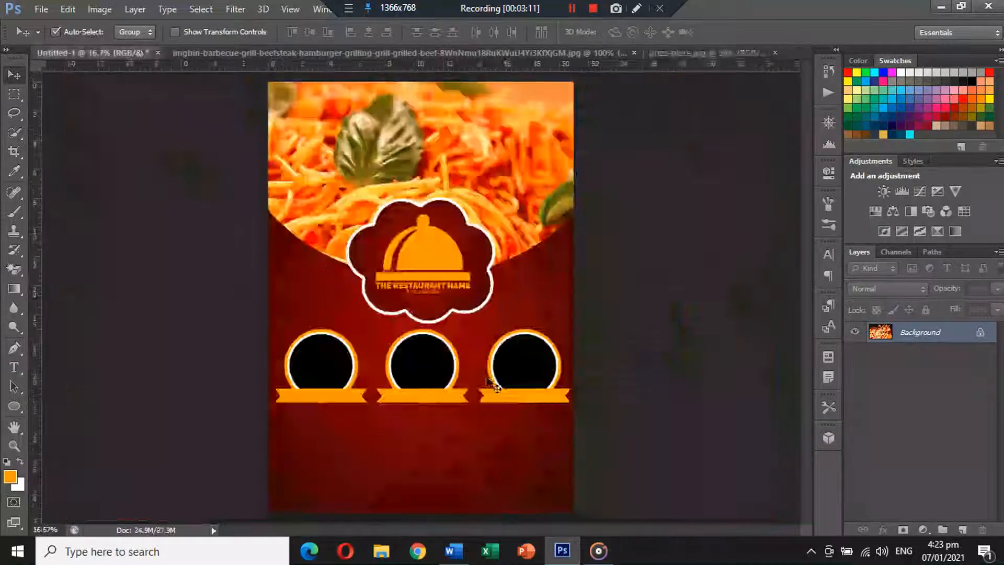
Paste the burger as Layer 5, clipped to the middle circle and shrunk to fit
click(439, 376)
key(ctrl+v)
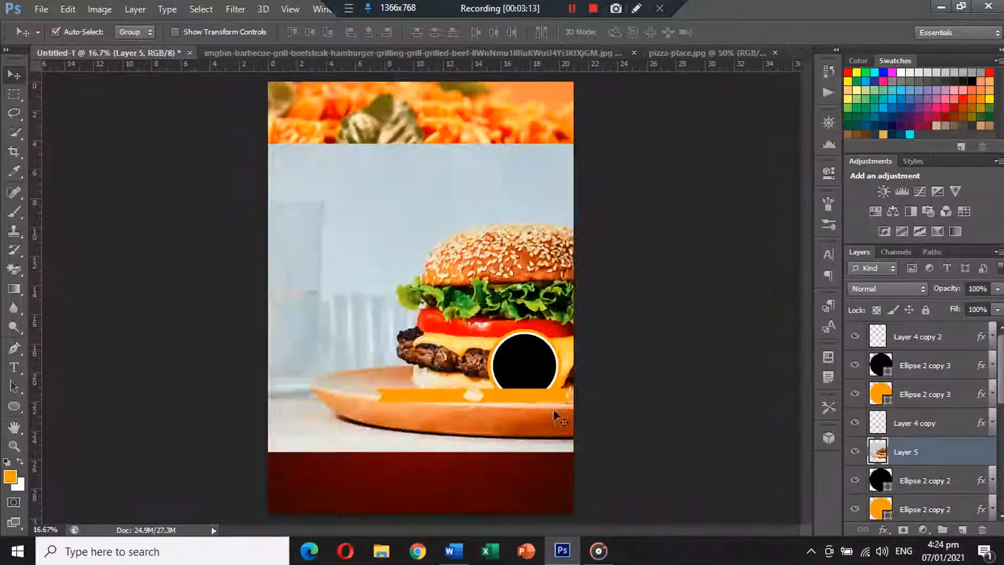
alt+click(922, 460)
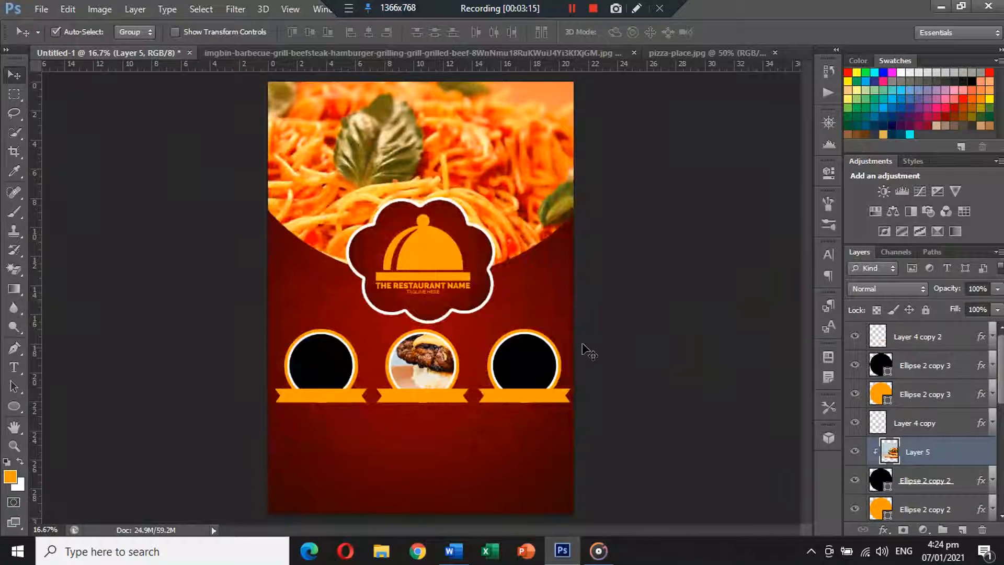
key(ctrl+t)
drag(731, 147, 465, 336)
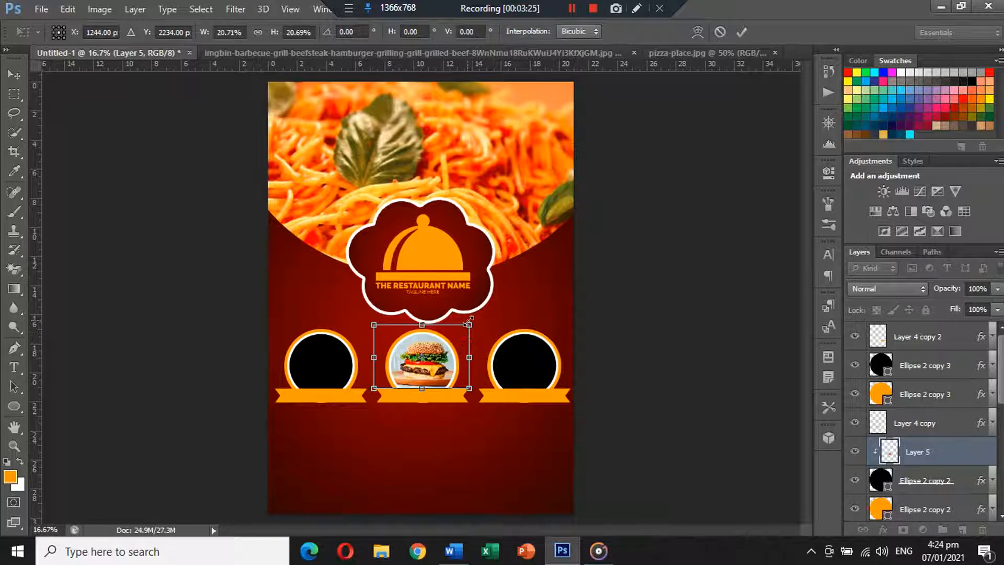
key(Return)
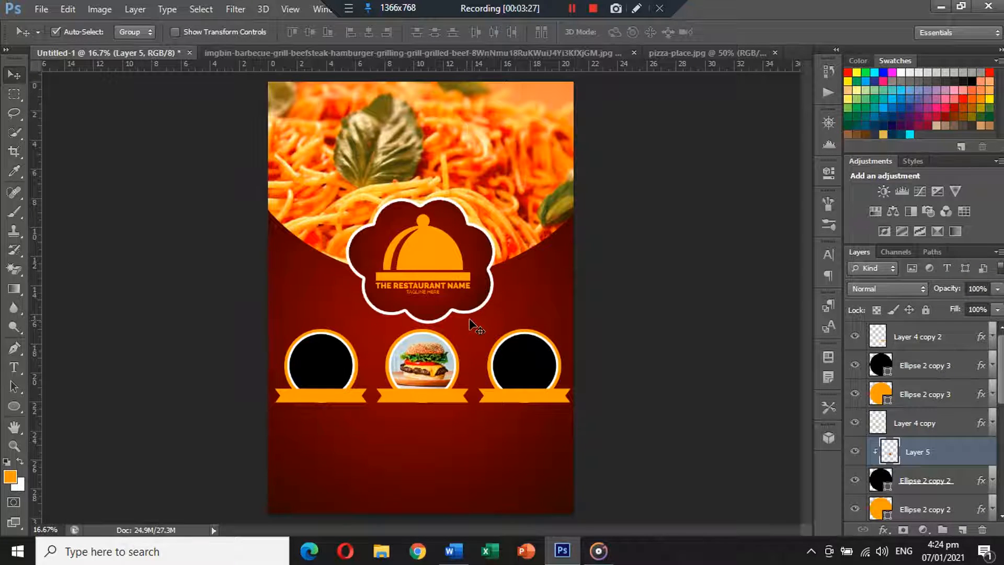
Cut the barbecue image and close its document without saving
click(346, 51)
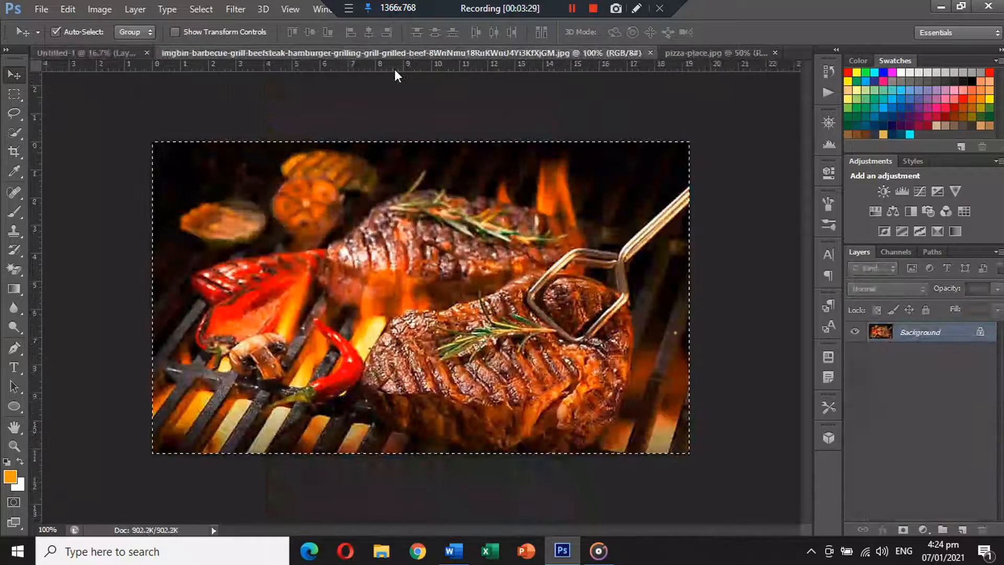
key(ctrl+x)
click(652, 52)
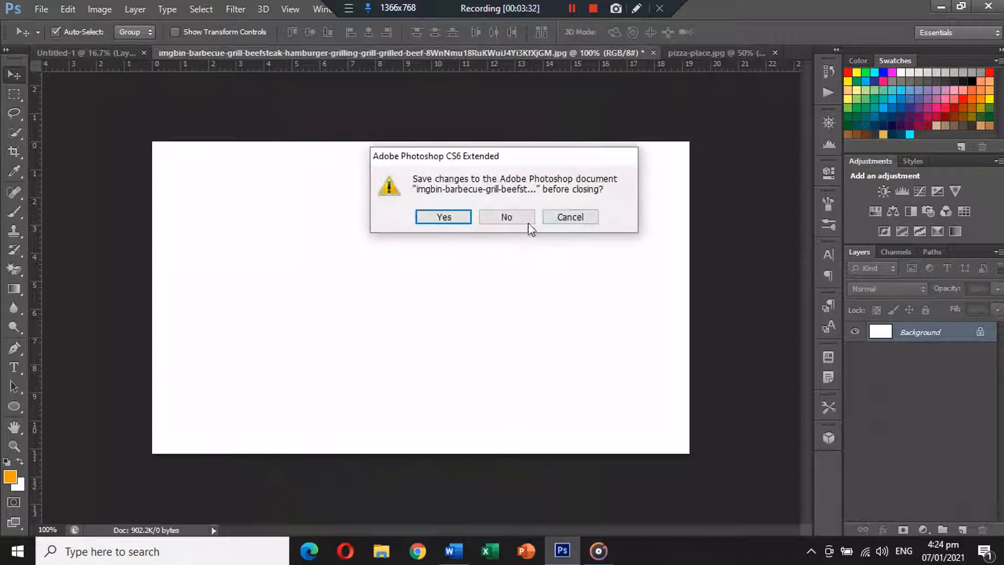
click(505, 216)
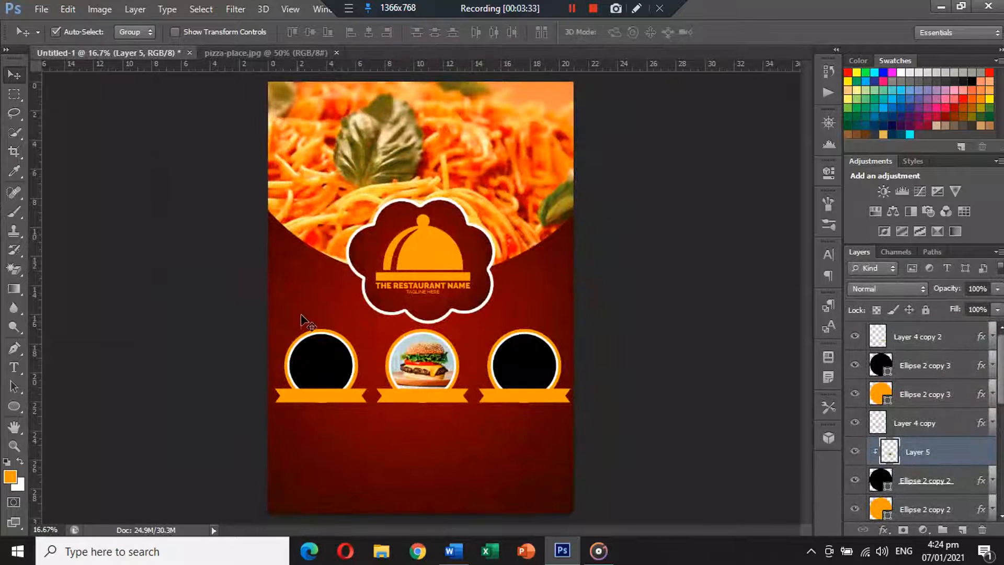
Paste the barbecue photo as Layer 6, clipped into the left circle and enlarged to fill it
click(321, 348)
key(ctrl+v)
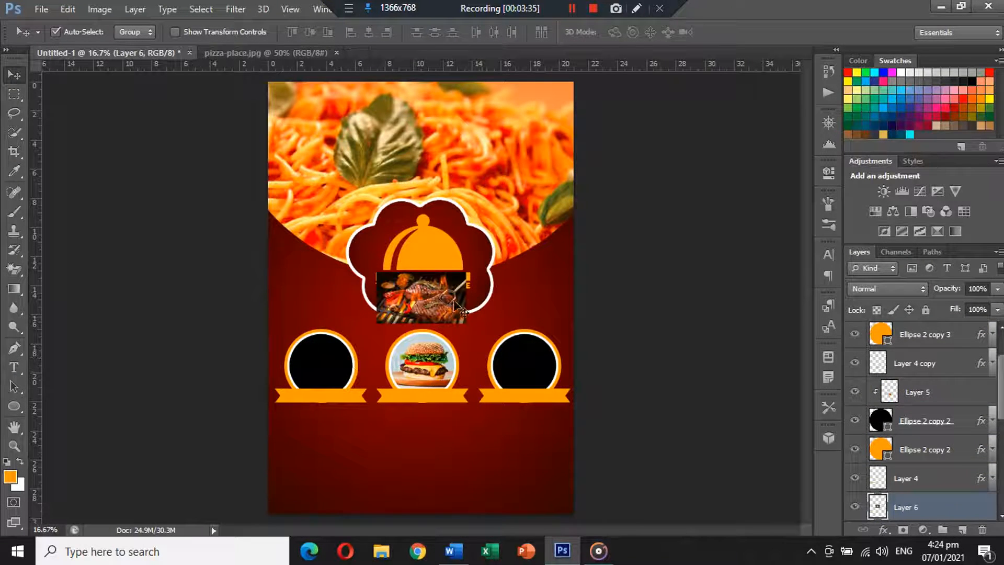
drag(463, 312, 354, 378)
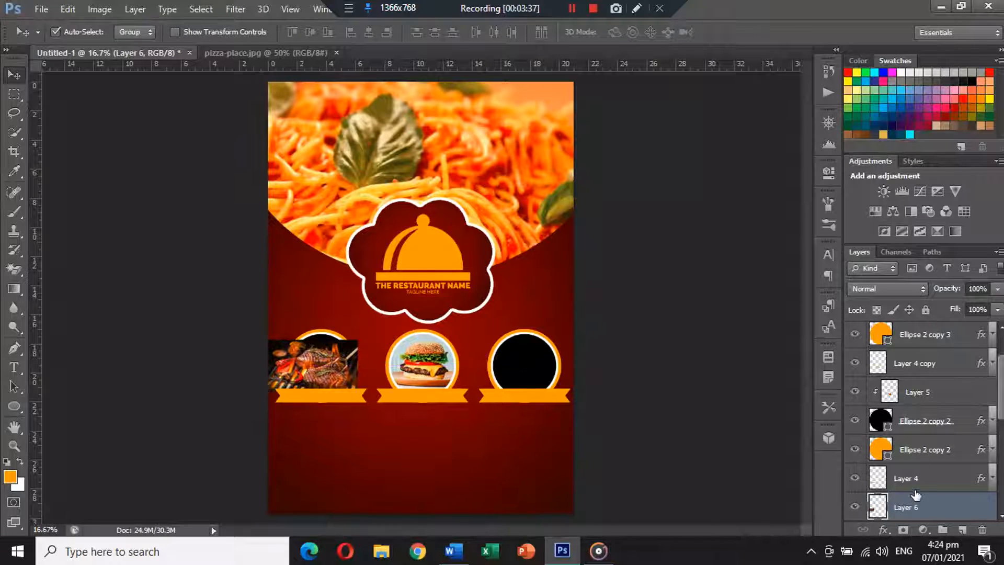
scroll(919, 501, down, 1)
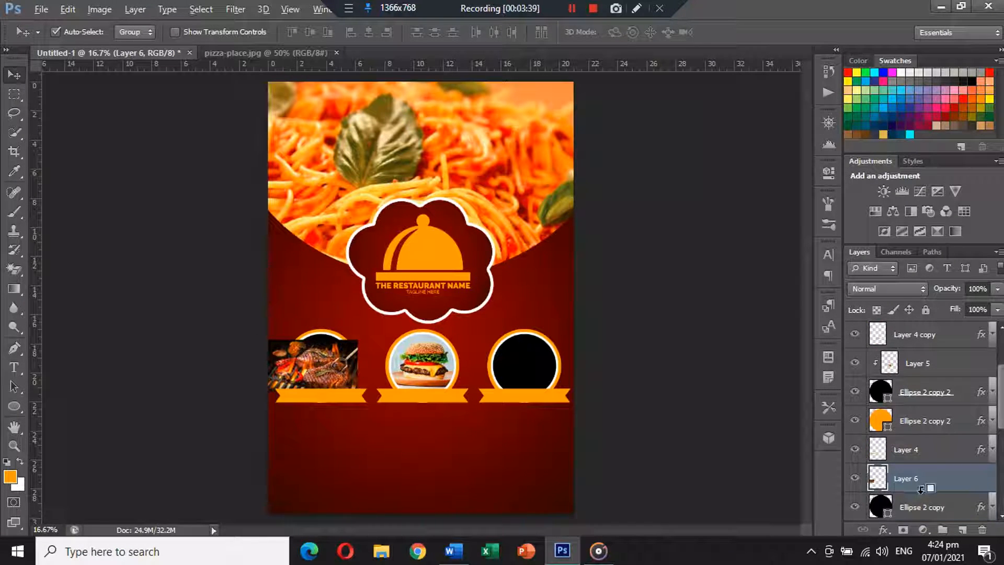
alt+click(920, 489)
key(ctrl+t)
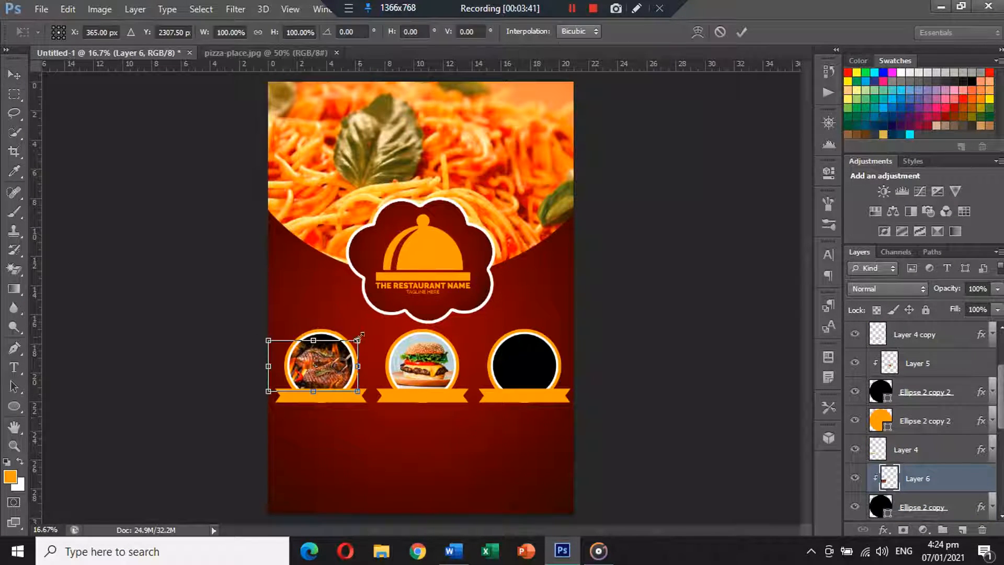
mouse_move(357, 340)
mouse_down()
mouse_move(376, 329)
mouse_move(366, 341)
mouse_up()
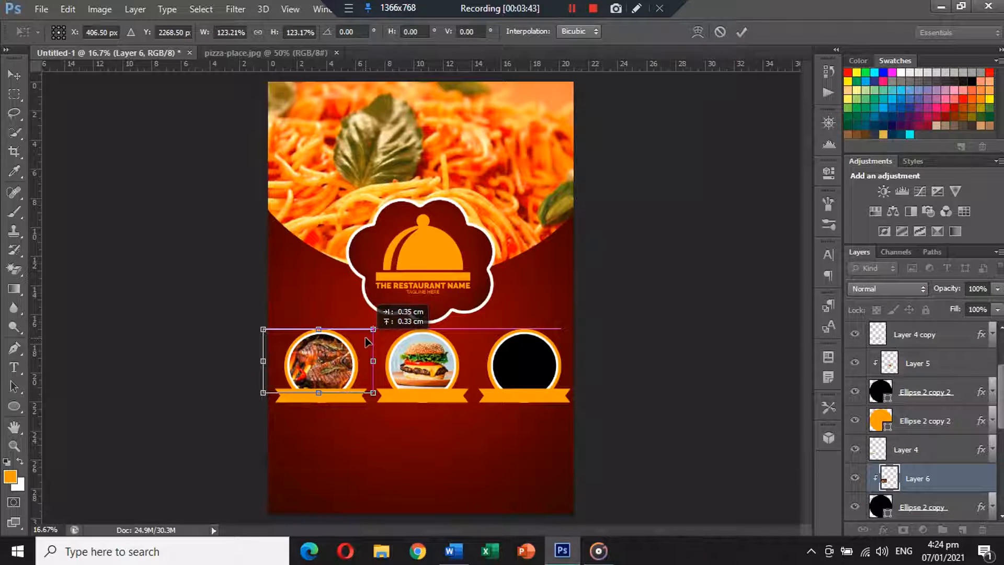
key(Return)
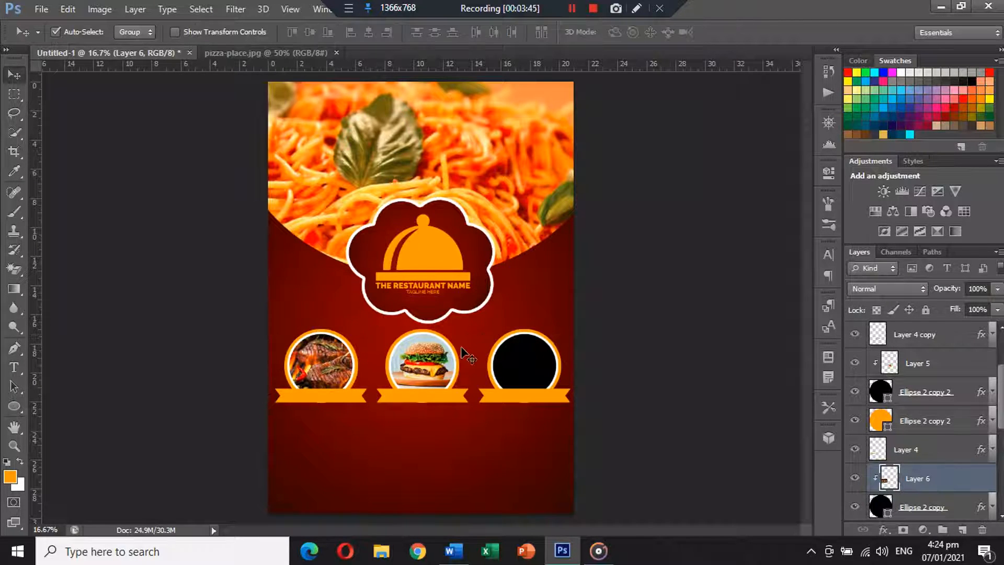
Close the pizza photo document unsaved and move the pizza down and right
click(302, 53)
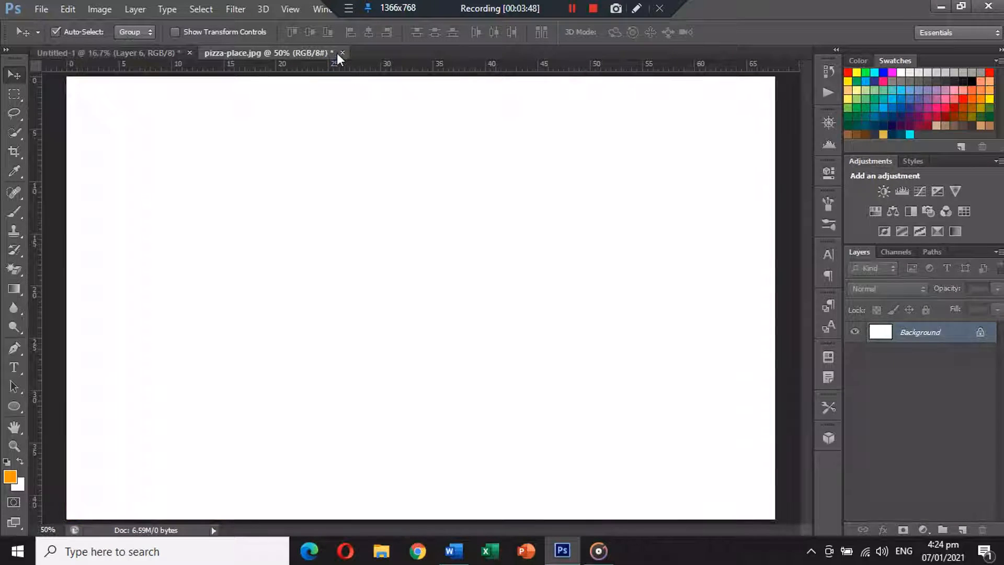
click(342, 52)
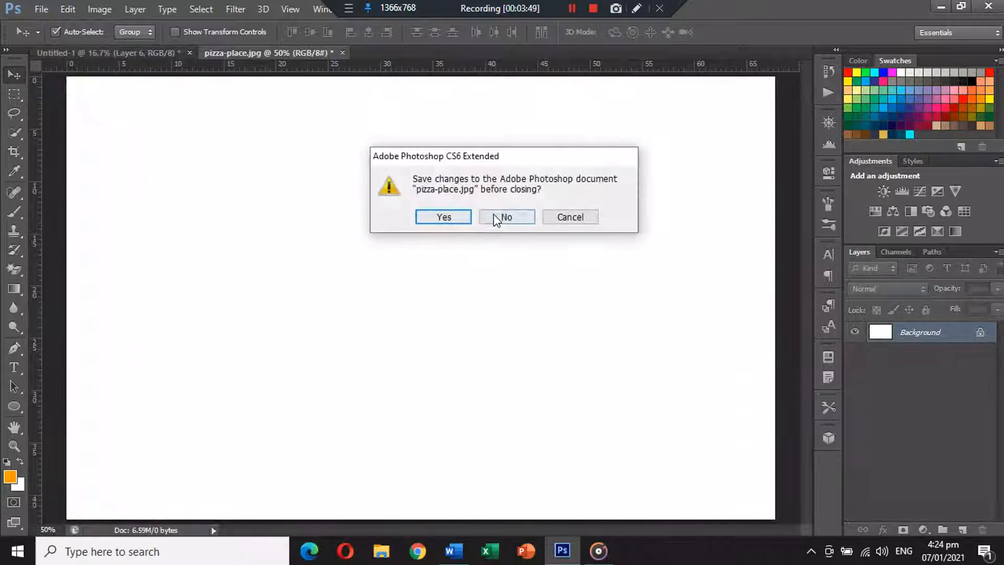
click(500, 218)
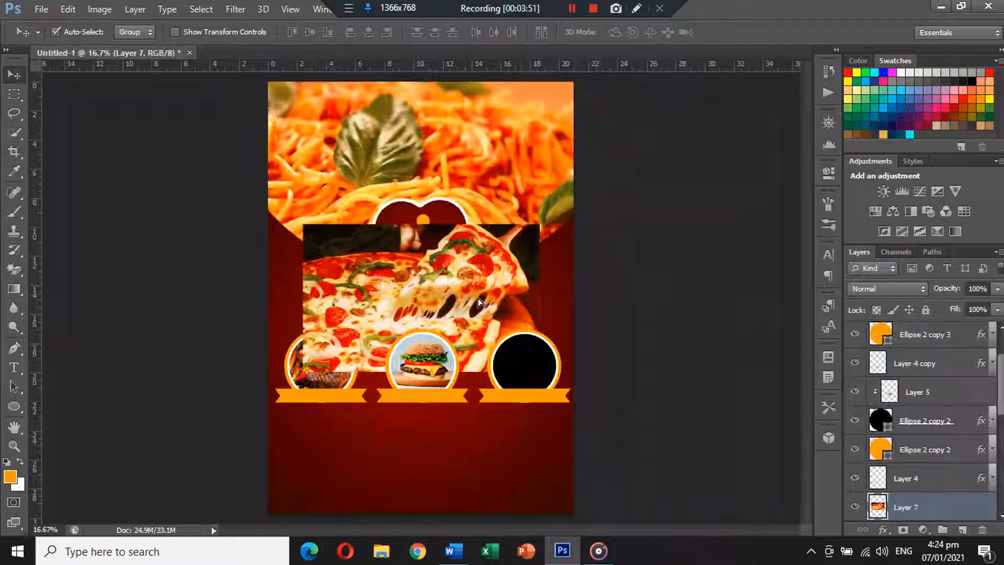
drag(478, 298, 549, 361)
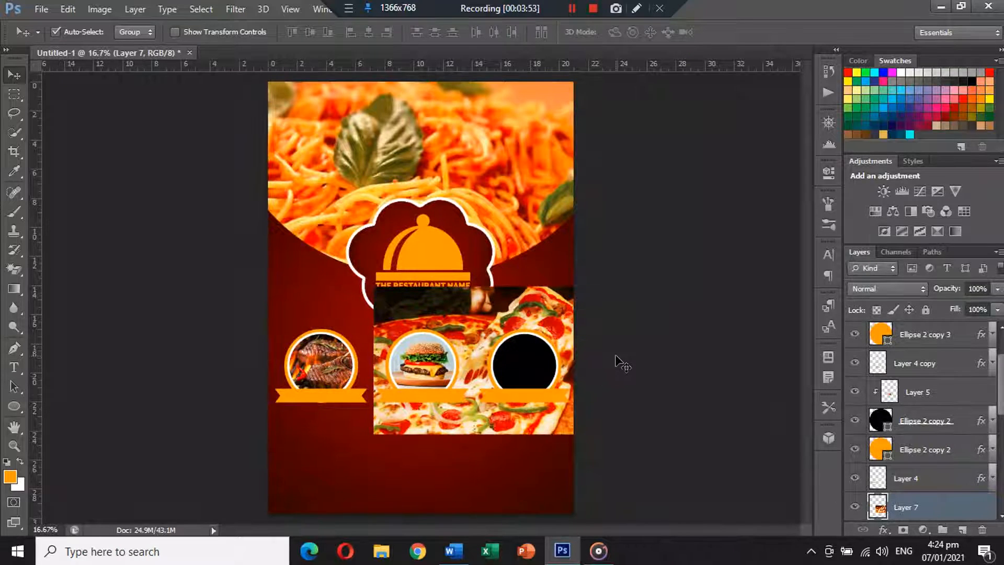
Clip Layer 7 into the third circle, above Ellipse 2 copy 3, scaled to about 38%
click(540, 364)
scroll(913, 487, down, 2)
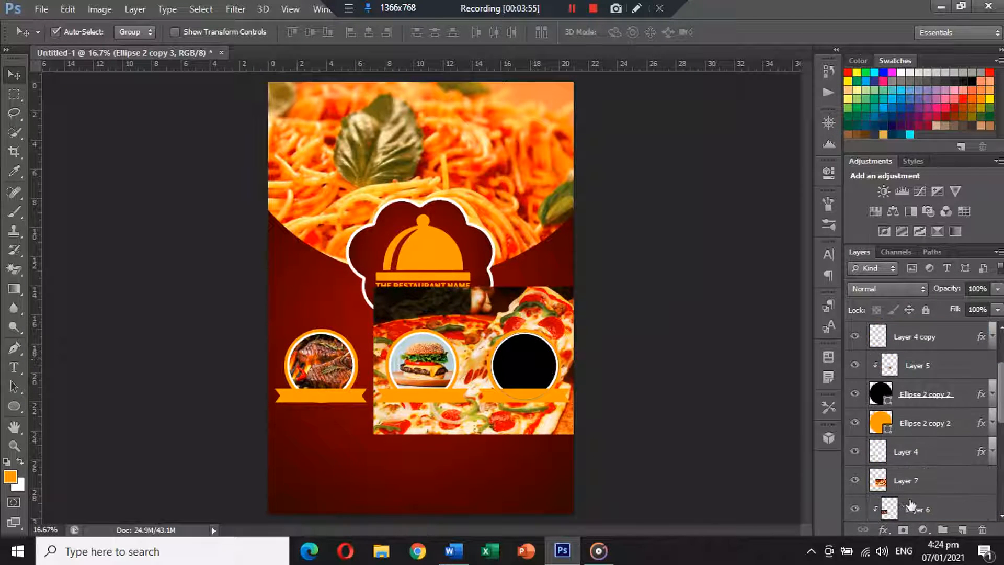
scroll(920, 320, up, 4)
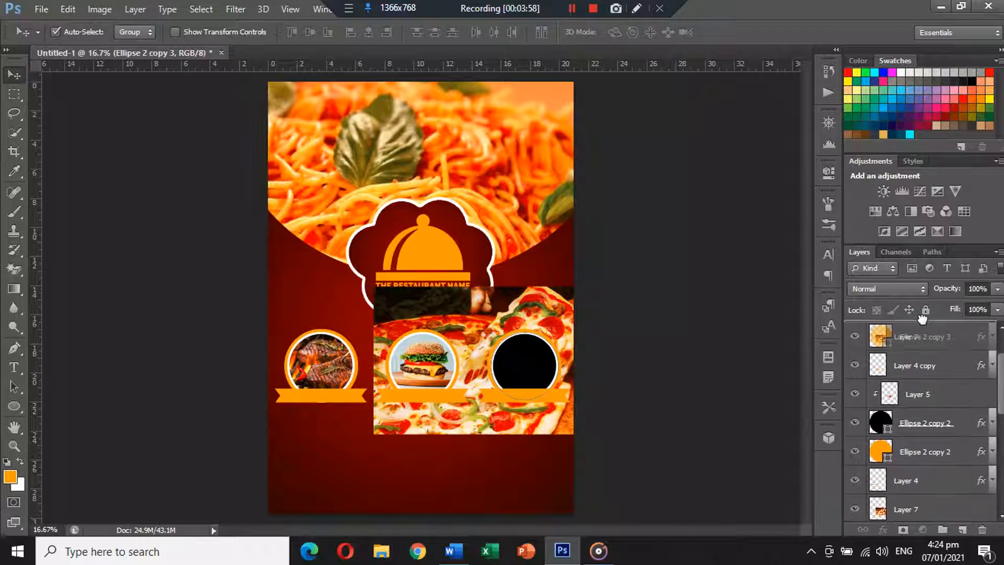
drag(922, 319, 937, 353)
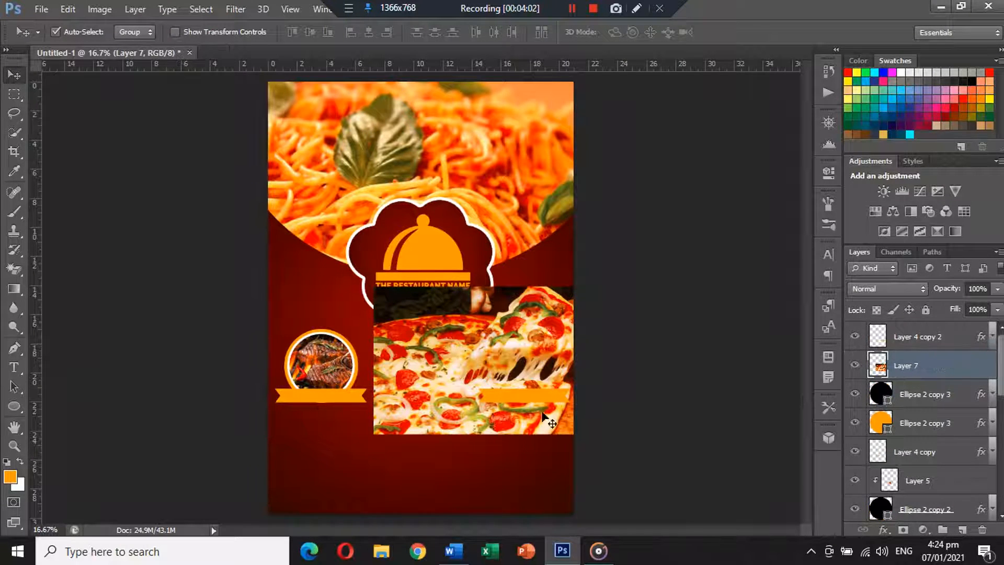
alt+click(936, 379)
key(ctrl+t)
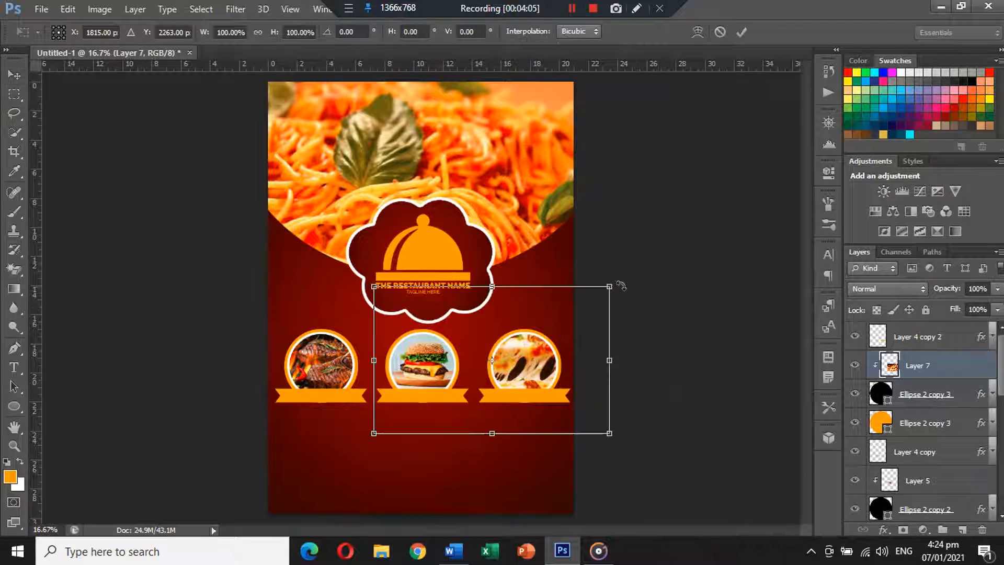
drag(613, 287, 554, 342)
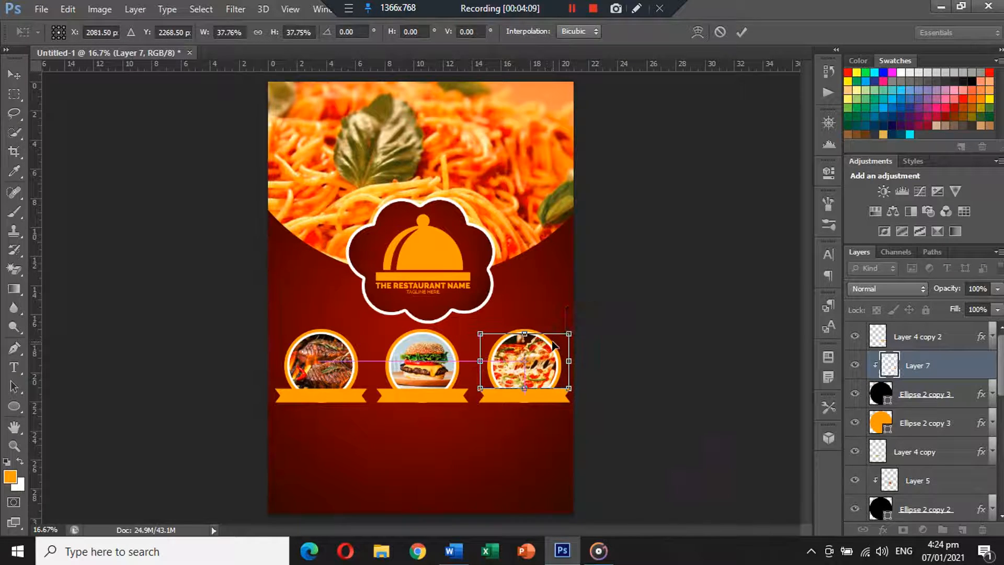
key(Return)
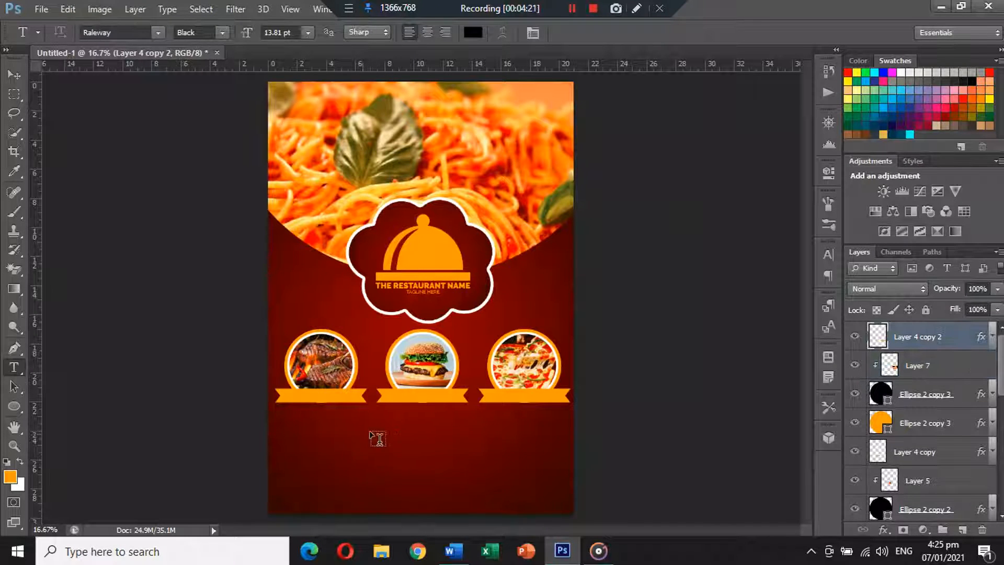
Add a 'BAR BQ' text label in Raleway Bold
click(475, 428)
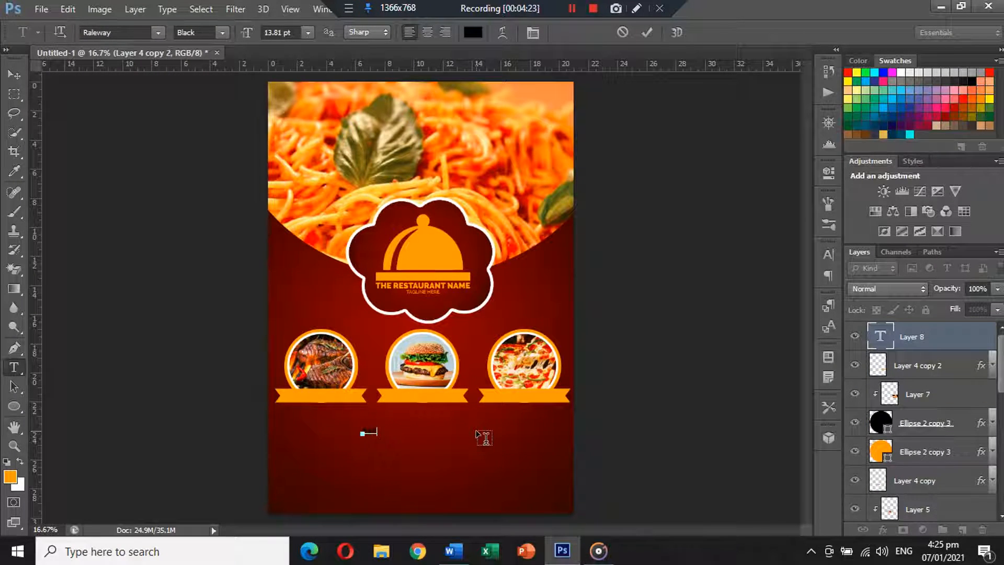
text(BAR BQ)
key(ctrl+a)
click(222, 33)
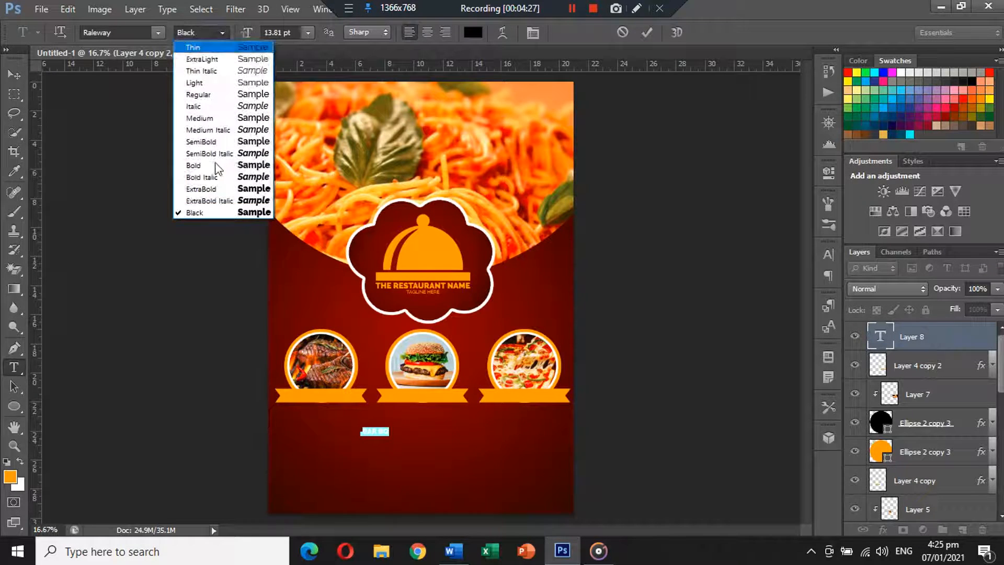
click(216, 164)
click(16, 78)
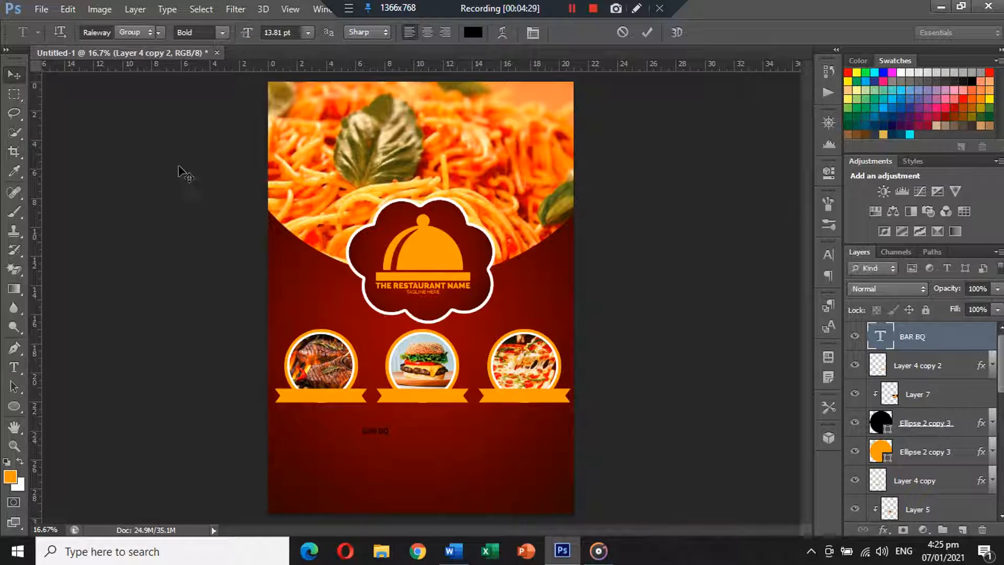
Move BAR BQ onto the left orange banner and enlarge it to about 153%
drag(377, 430, 345, 409)
key(ctrl+t)
key(Return)
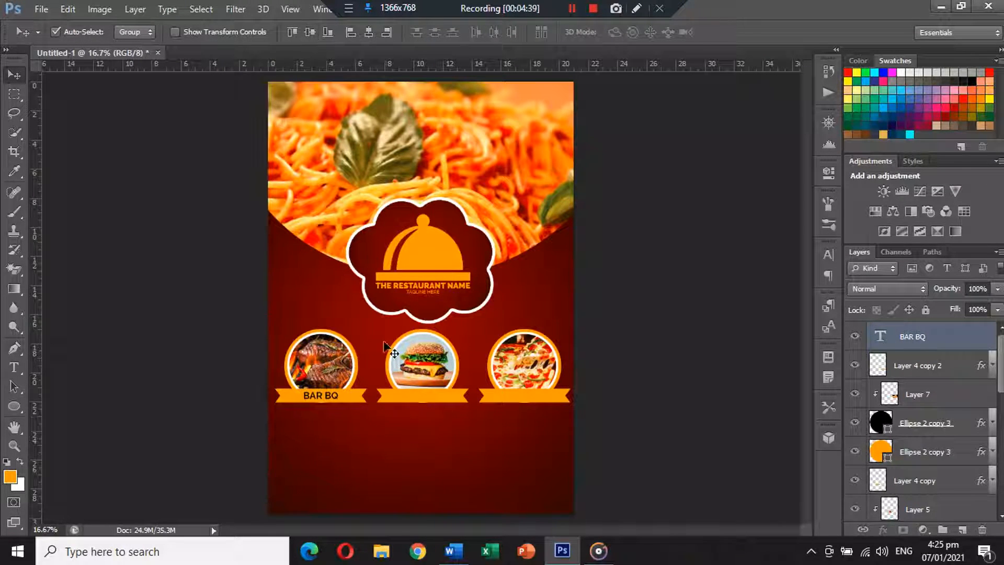
Duplicate the BAR BQ label, retype it as BURGER and centre it on the middle banner
click(384, 419)
drag(330, 401, 430, 426)
click(20, 368)
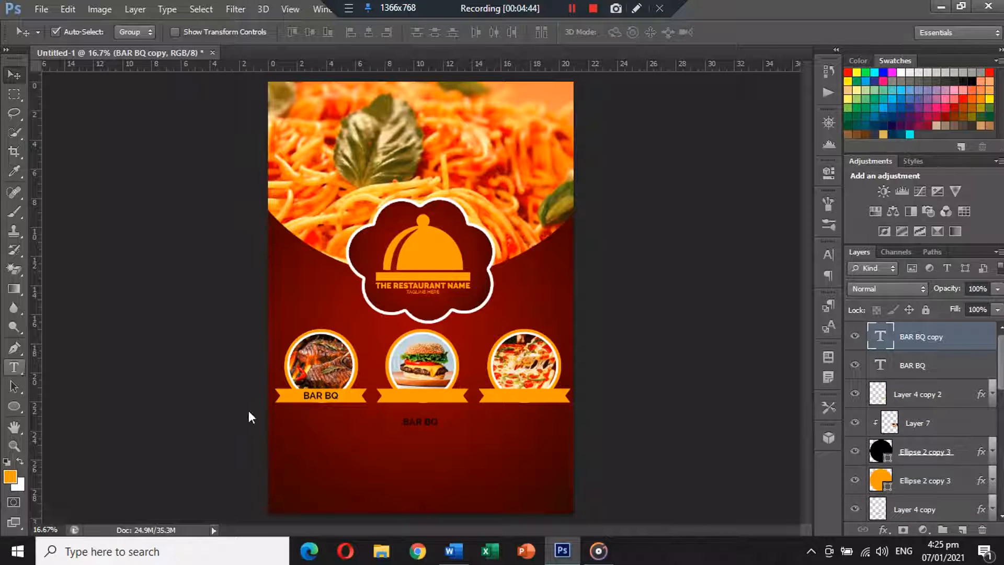
double_click(413, 421)
triple_click(418, 421)
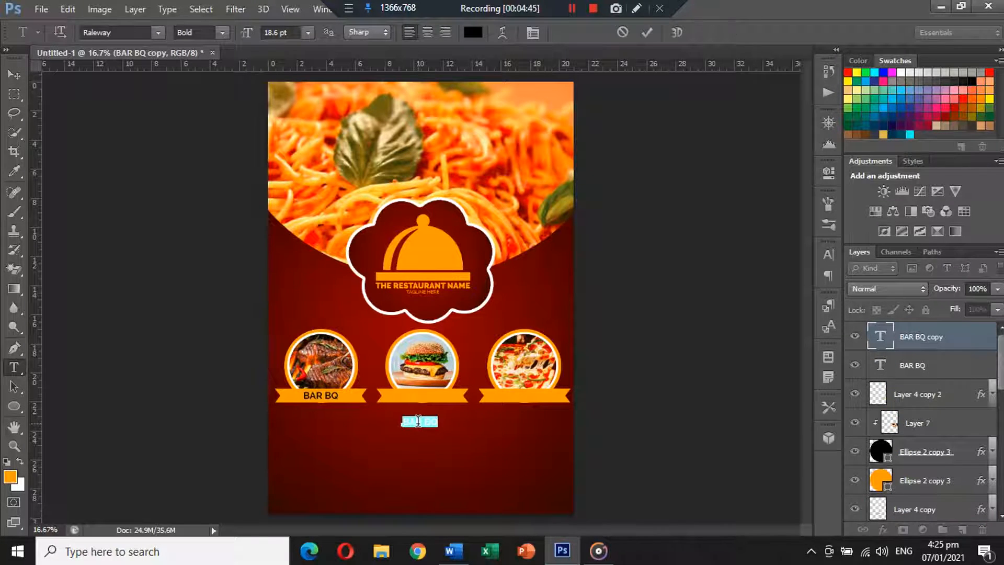
text(BURGER)
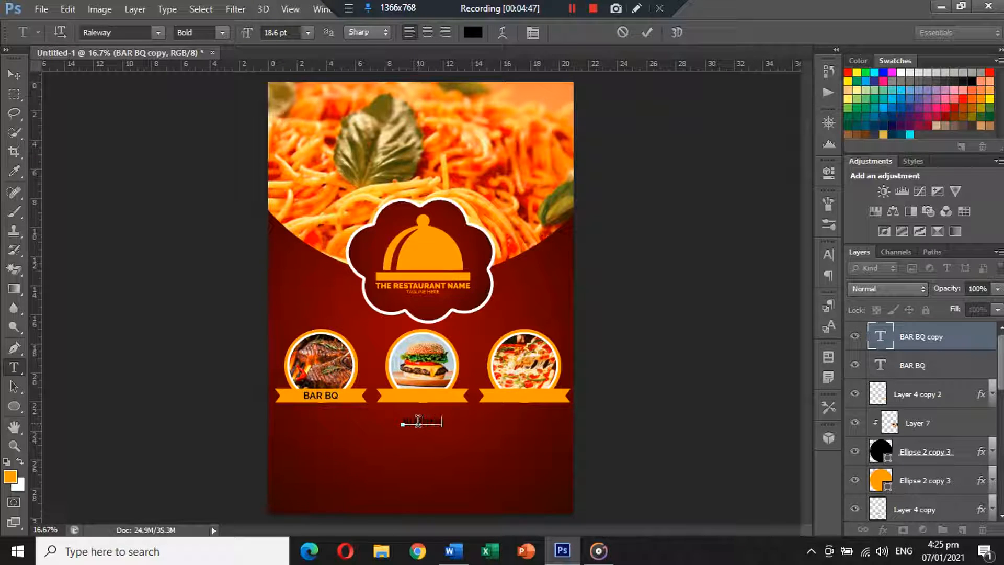
click(14, 74)
drag(421, 420, 427, 397)
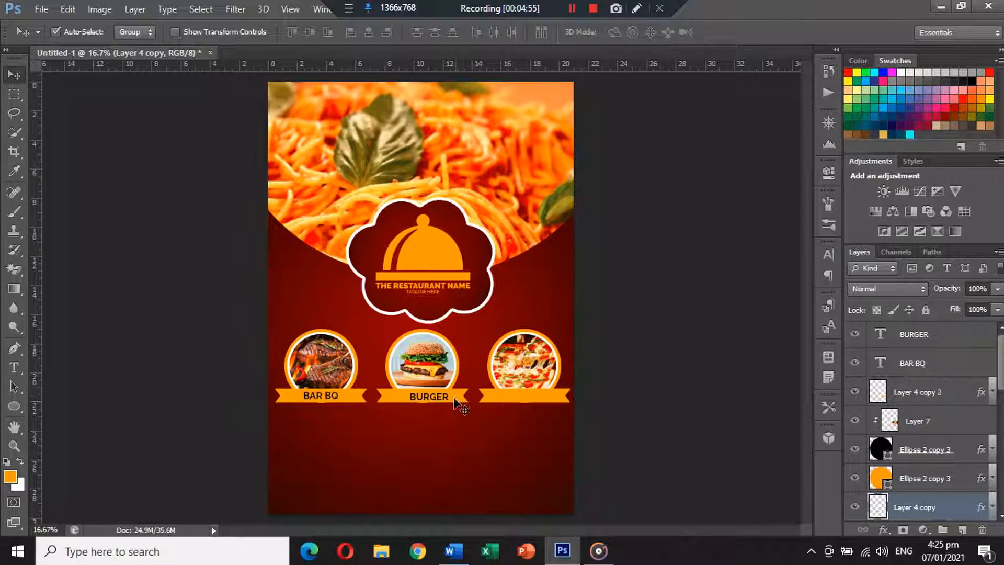
shift+click(447, 403)
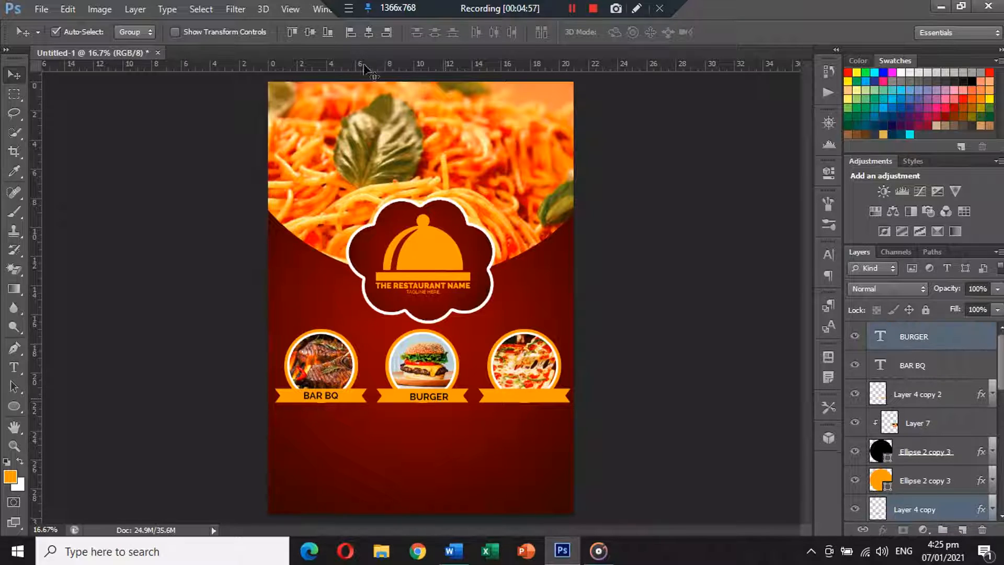
click(368, 30)
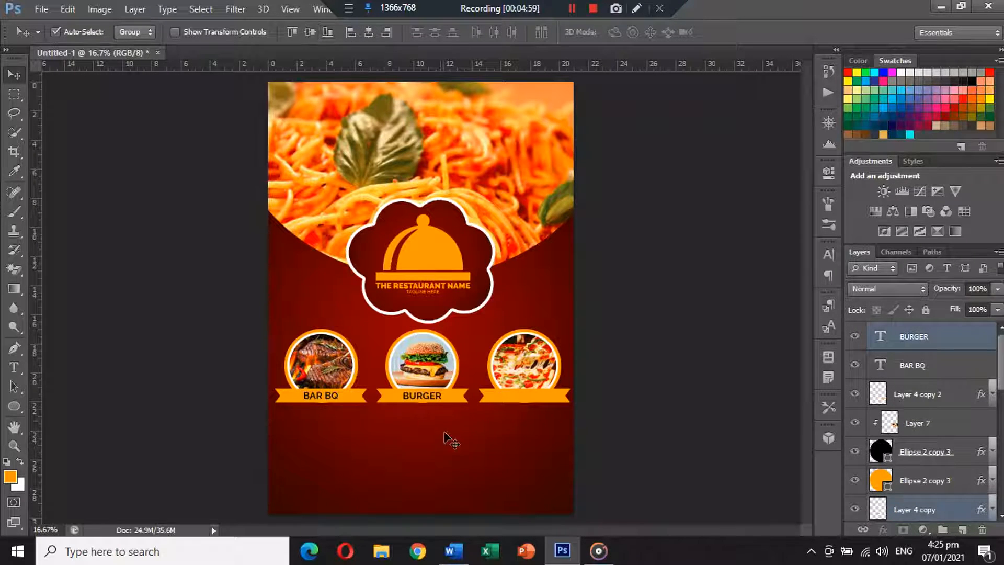
Copy the label onto the third banner as PIZZA and centre it horizontally
drag(419, 404, 520, 395)
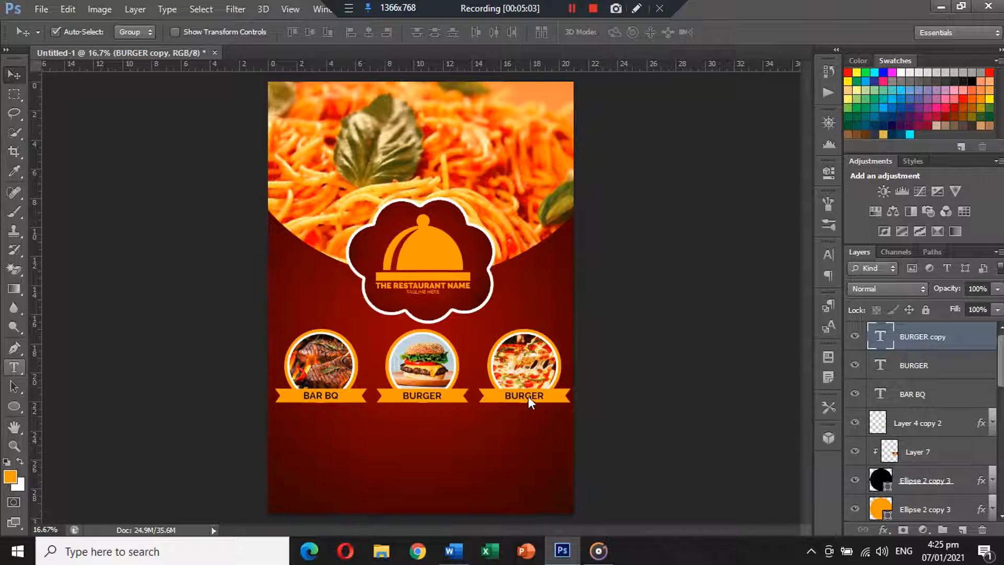
double_click(524, 395)
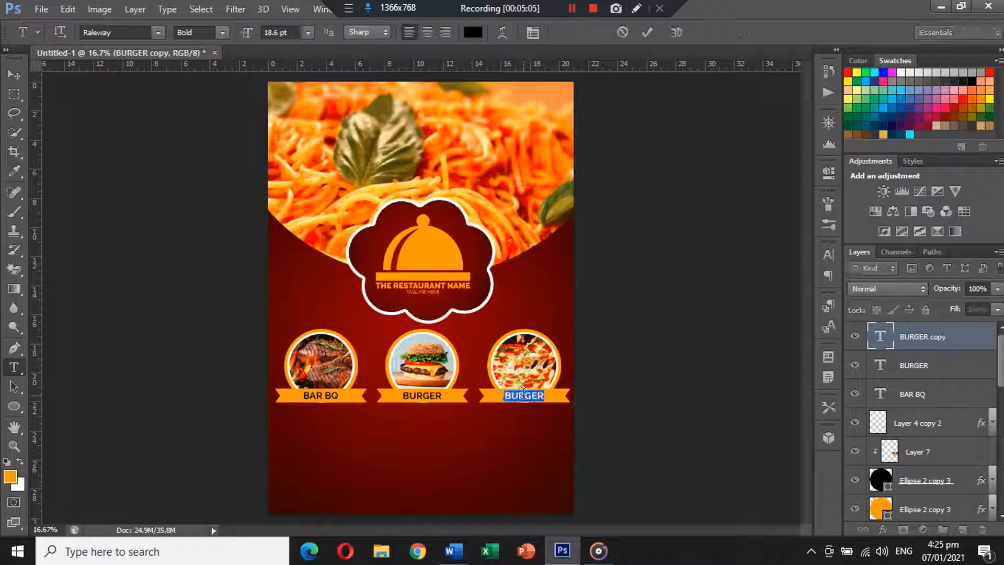
text(PIZZA)
click(14, 74)
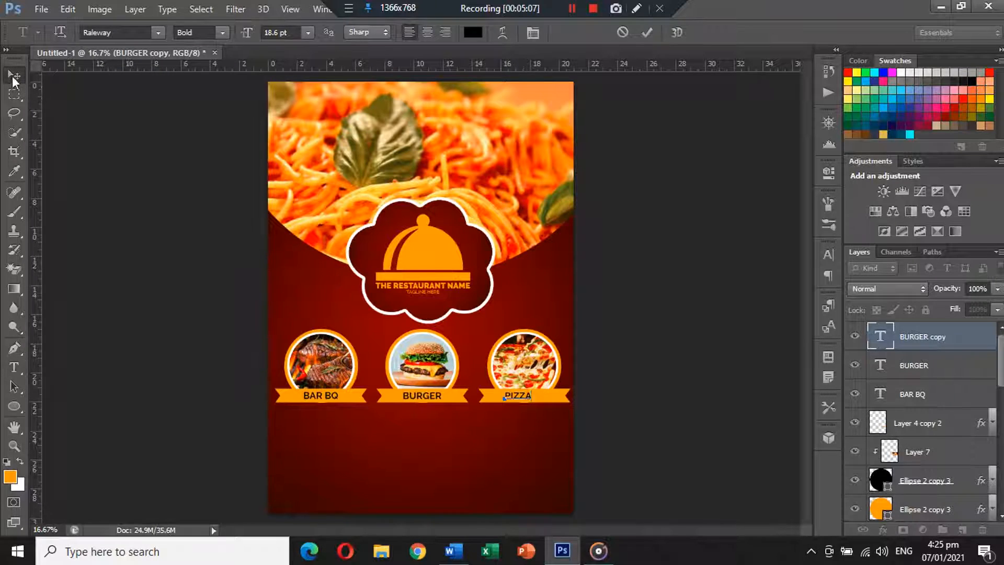
click(547, 388)
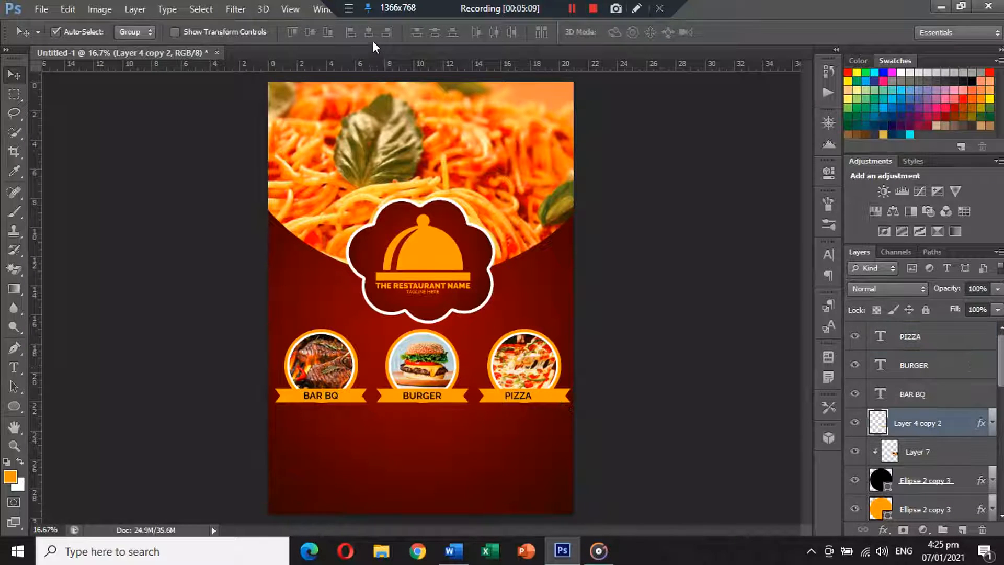
drag(520, 391, 536, 355)
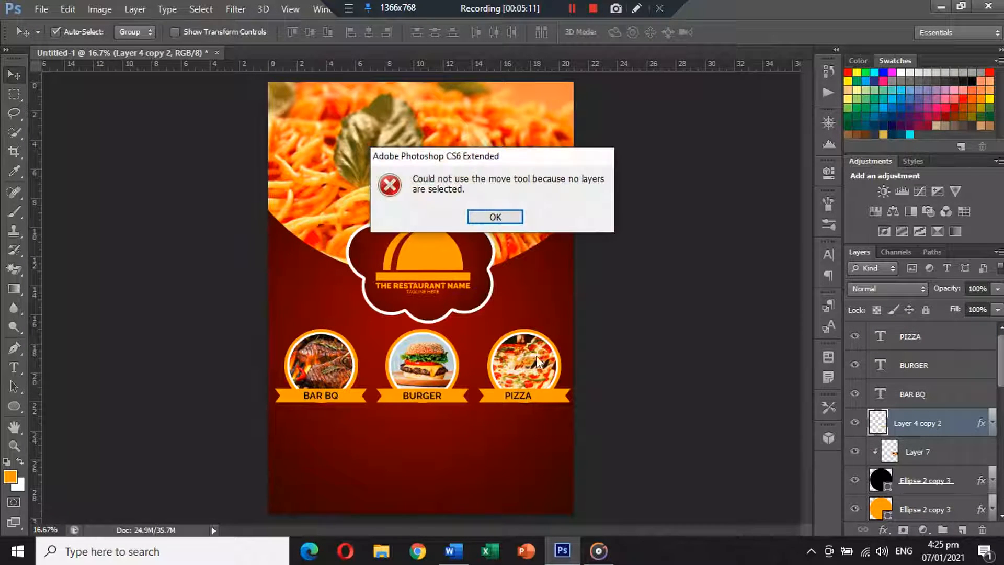
key(Return)
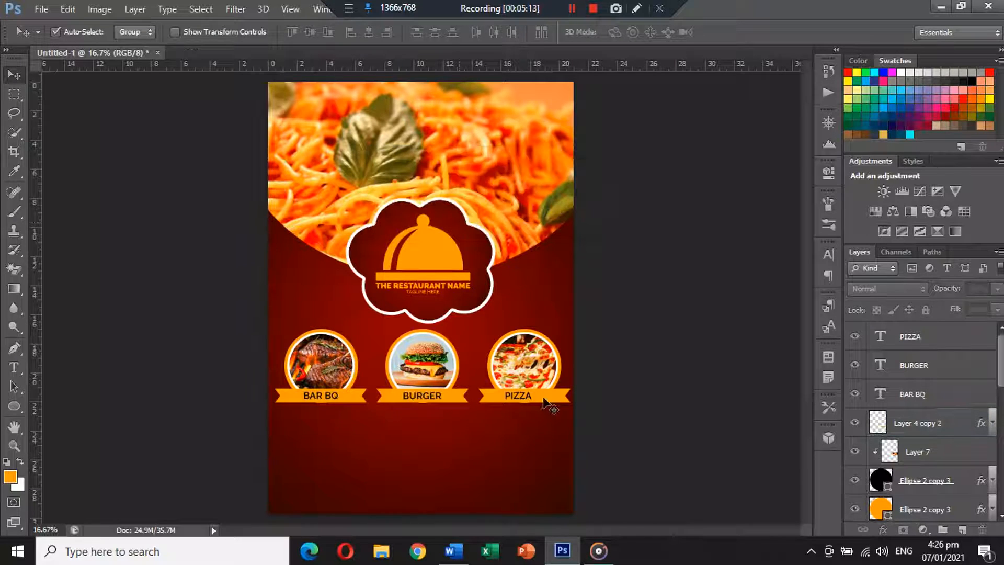
click(543, 398)
shift+click(530, 396)
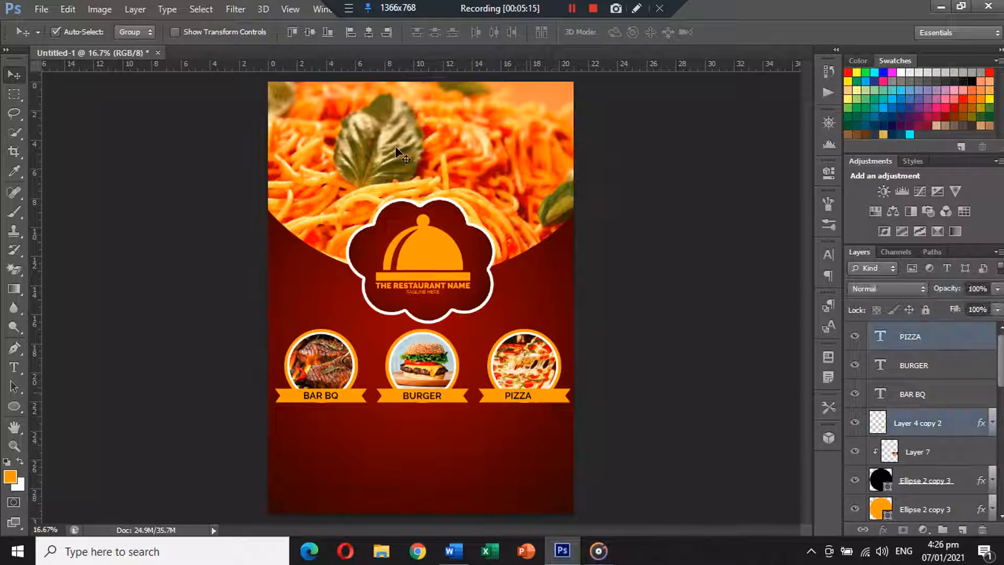
click(369, 34)
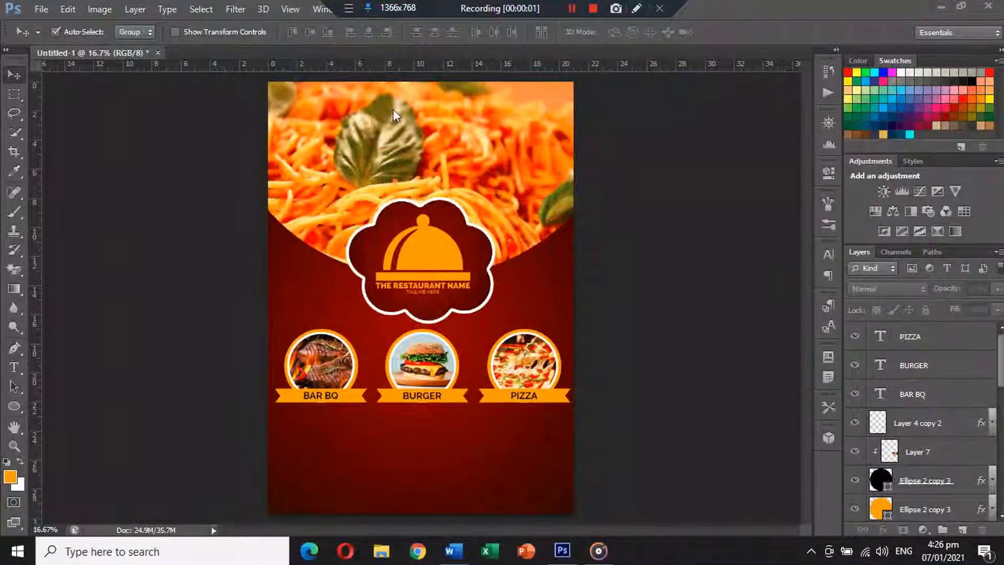
Draw an empty text box below BAR BQ and copy the last sample paragraph from Word
click(11, 370)
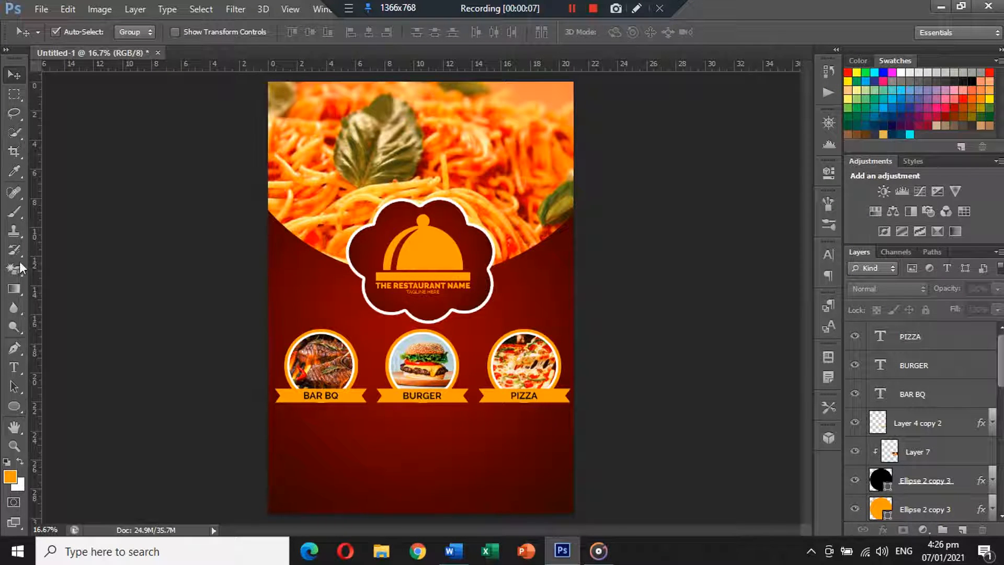
click(12, 370)
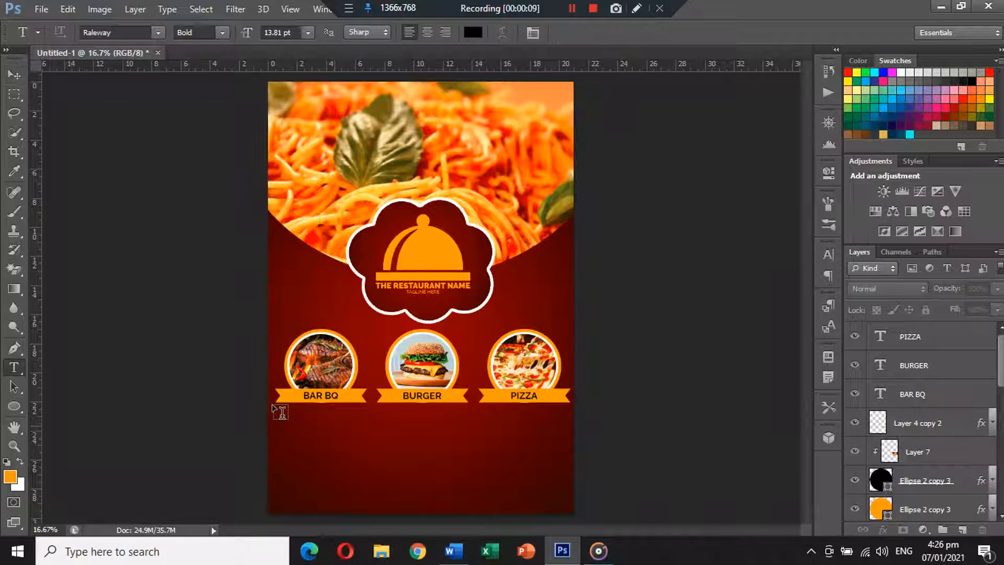
drag(278, 408, 366, 450)
click(453, 550)
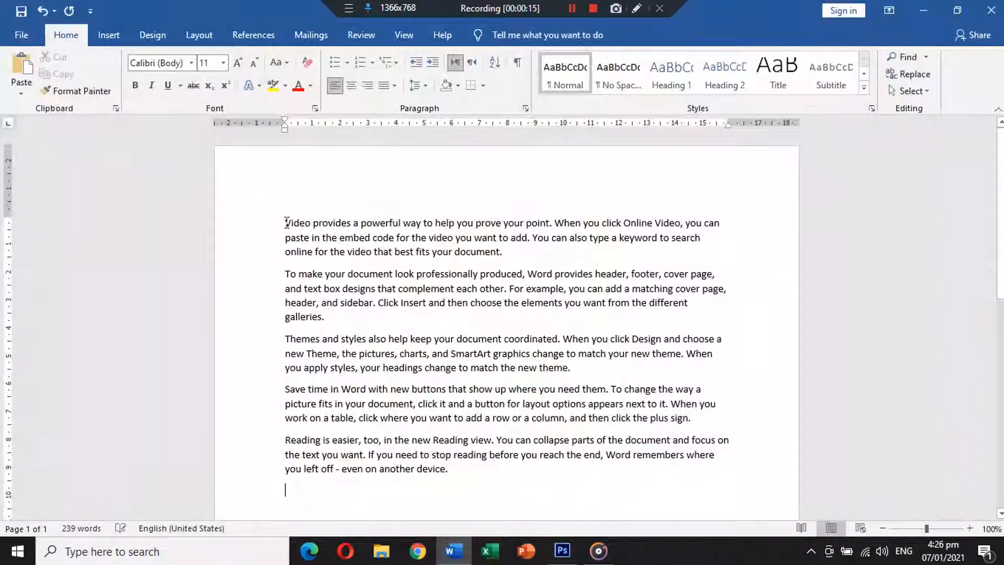
triple_click(336, 450)
key(ctrl+c)
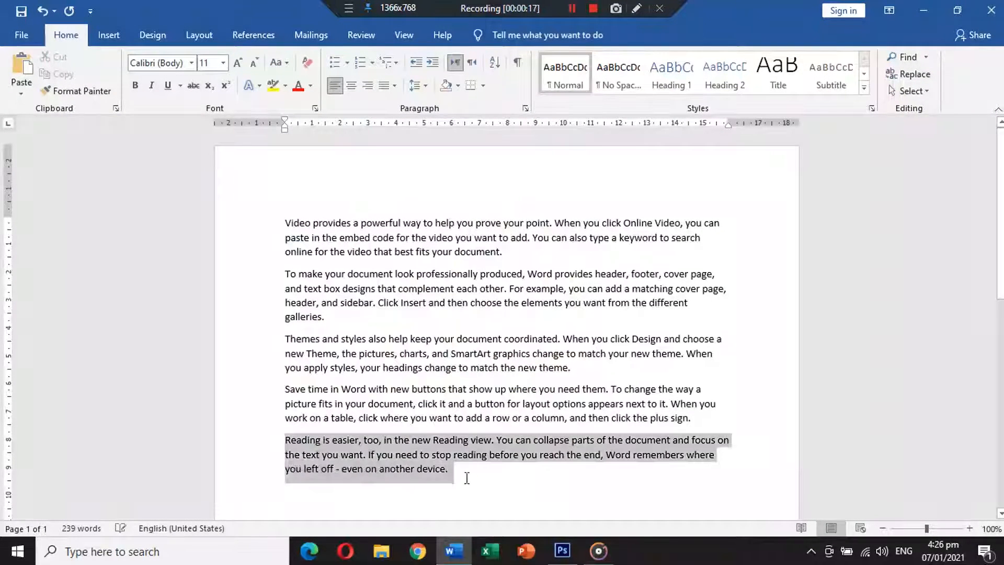
click(563, 551)
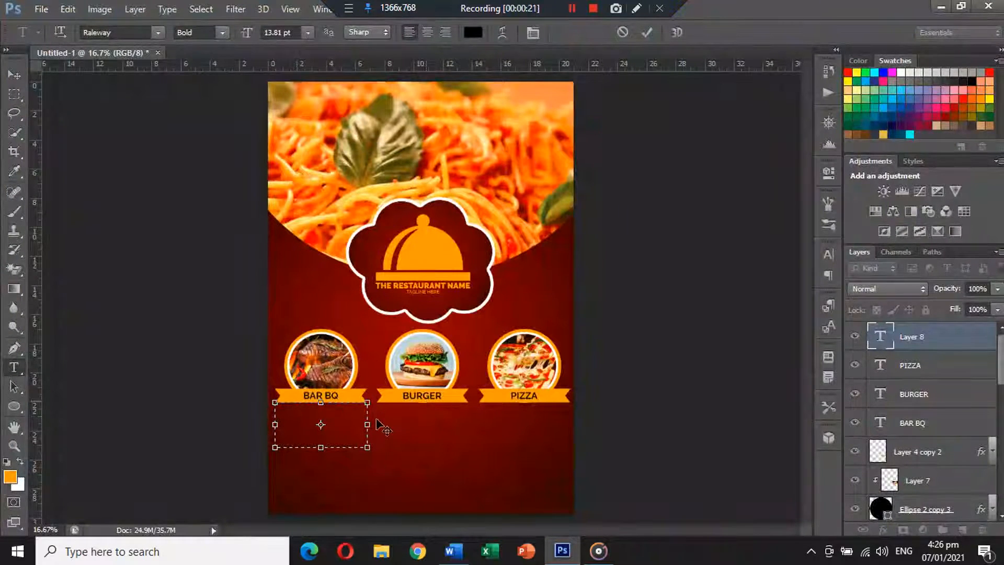
Paste the paragraph under BAR BQ and style it Medium, 9 pt, white
key(ctrl+v)
key(ctrl+a)
click(221, 32)
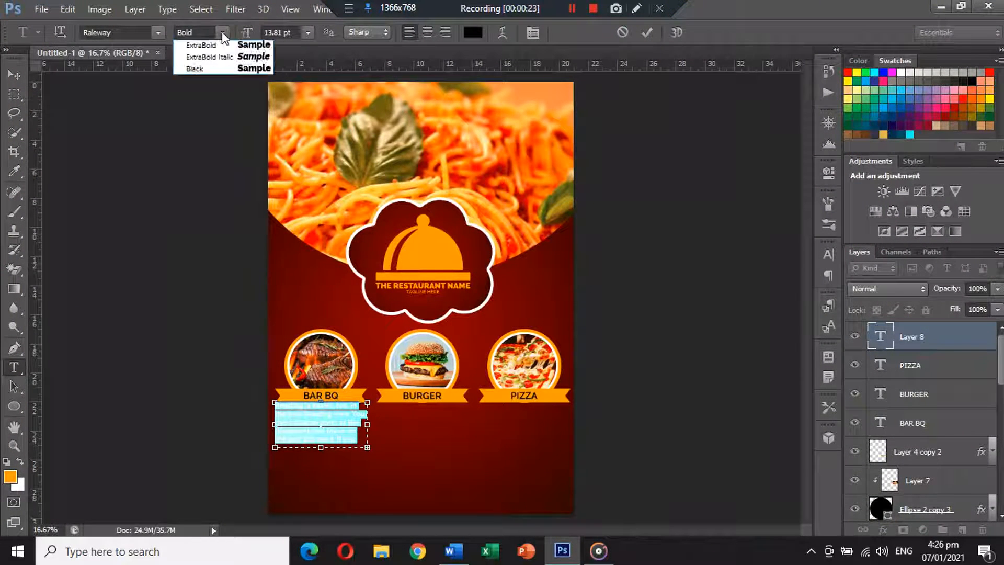
click(217, 119)
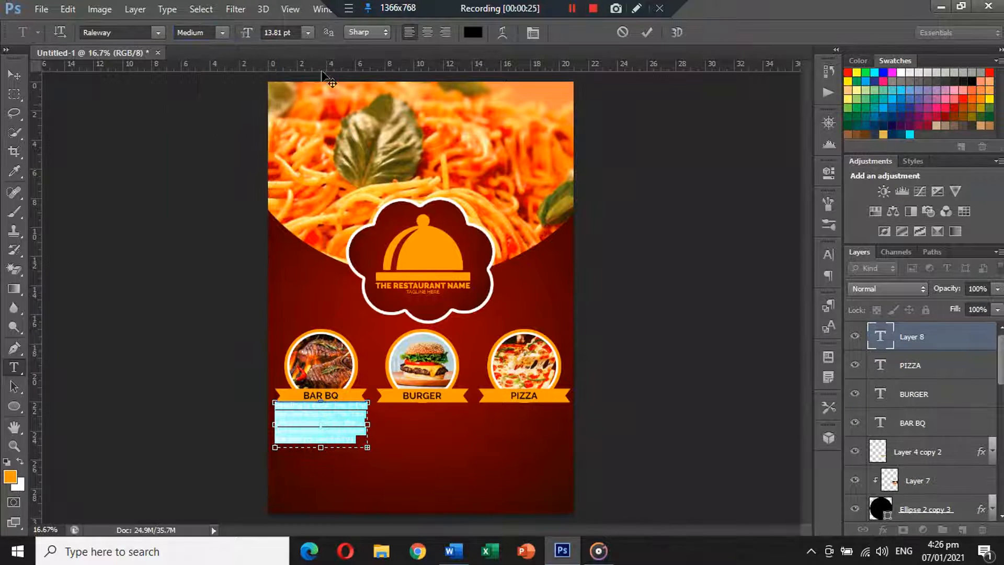
click(308, 30)
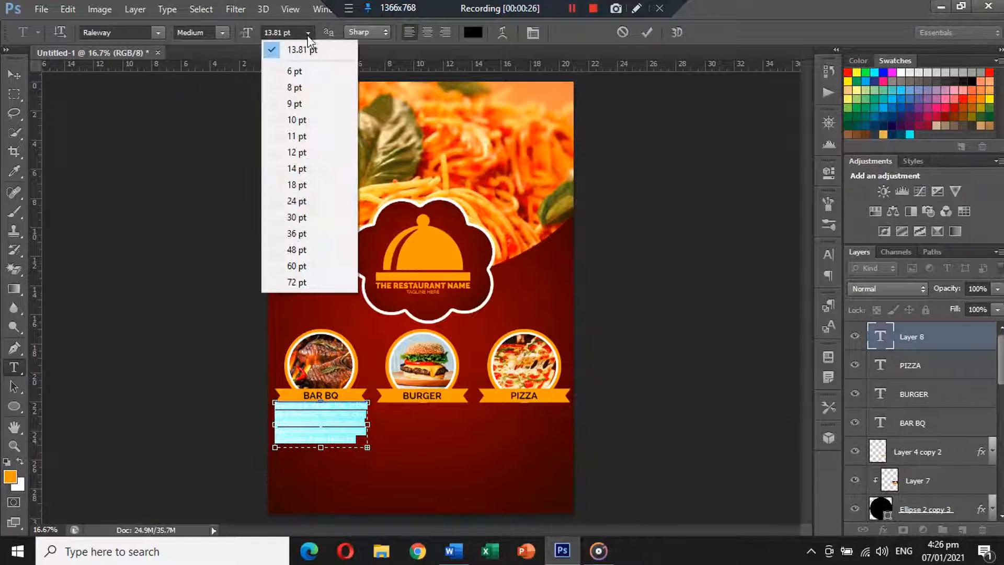
click(305, 88)
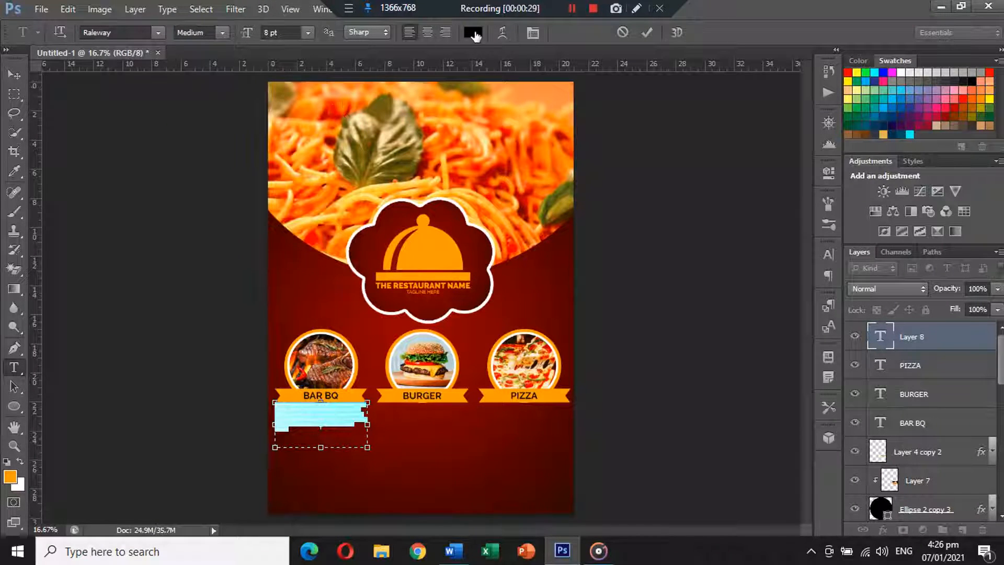
click(472, 32)
click(499, 256)
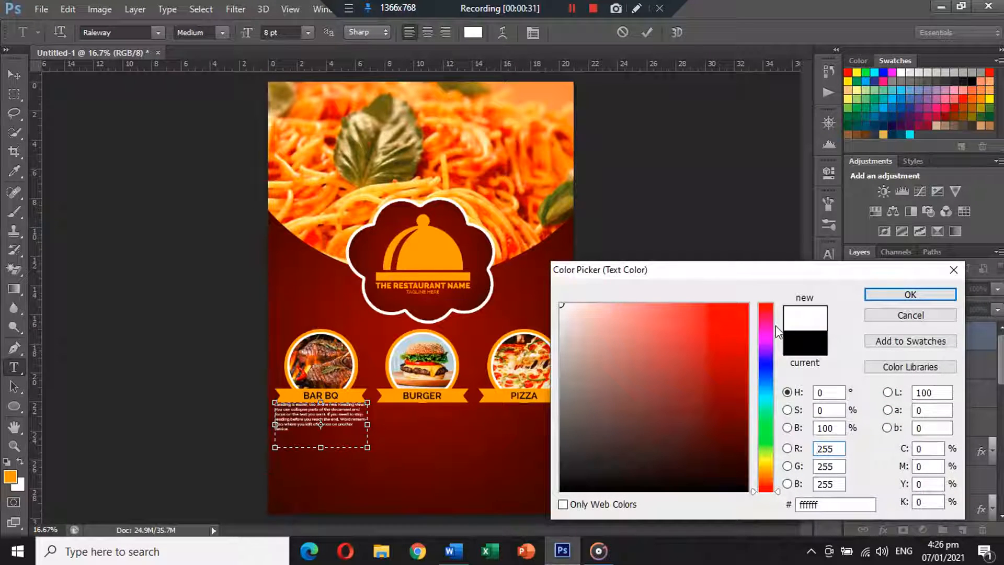
click(910, 295)
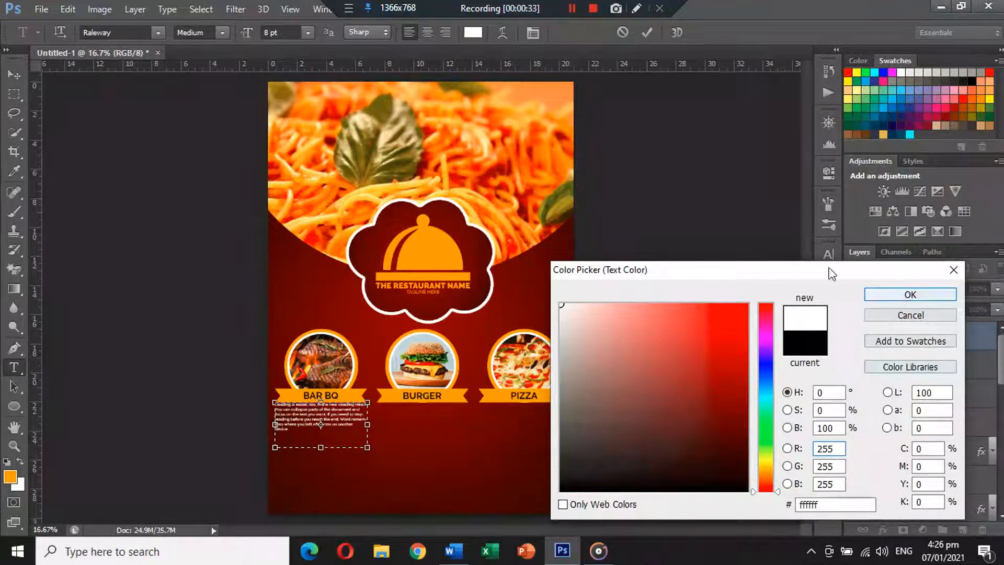
click(267, 32)
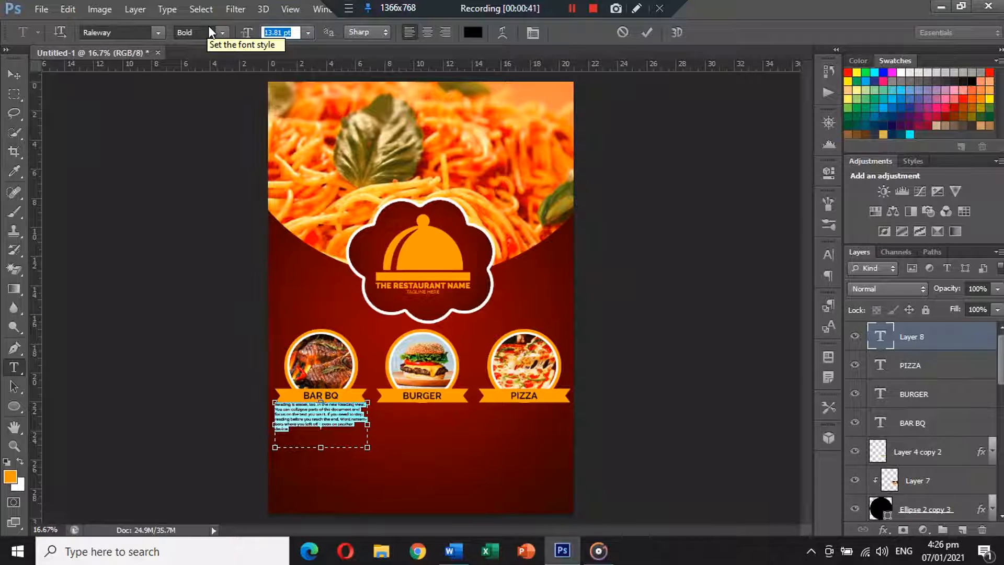
text(9)
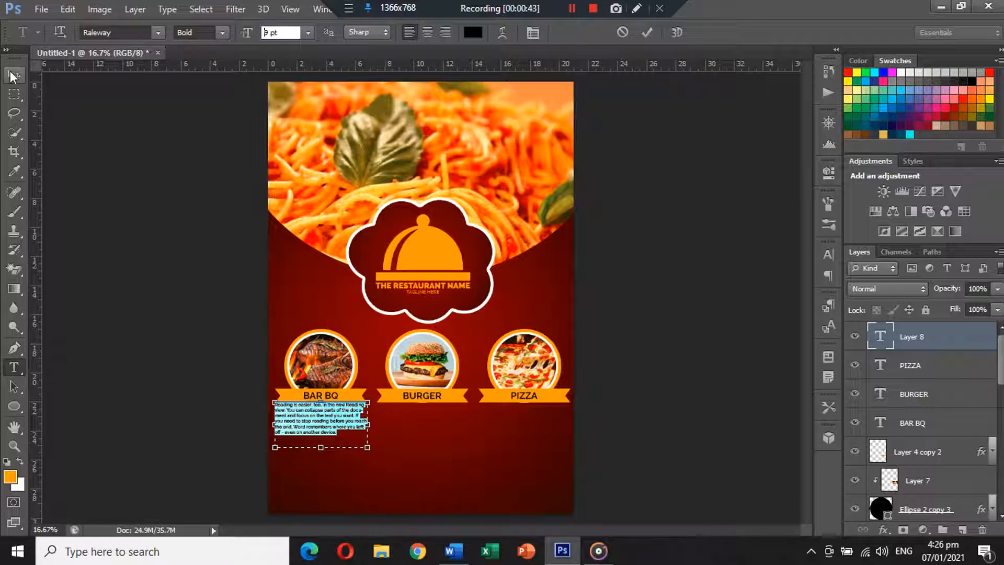
click(15, 75)
Delete the paragraph's last two lines, justify it with last line centred, and move it lower
click(15, 369)
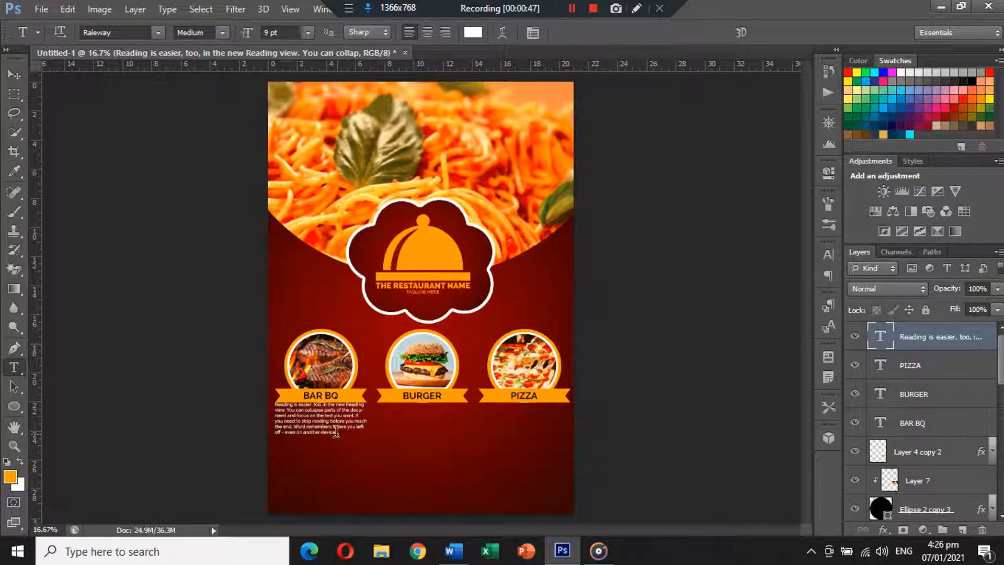
drag(336, 432, 242, 427)
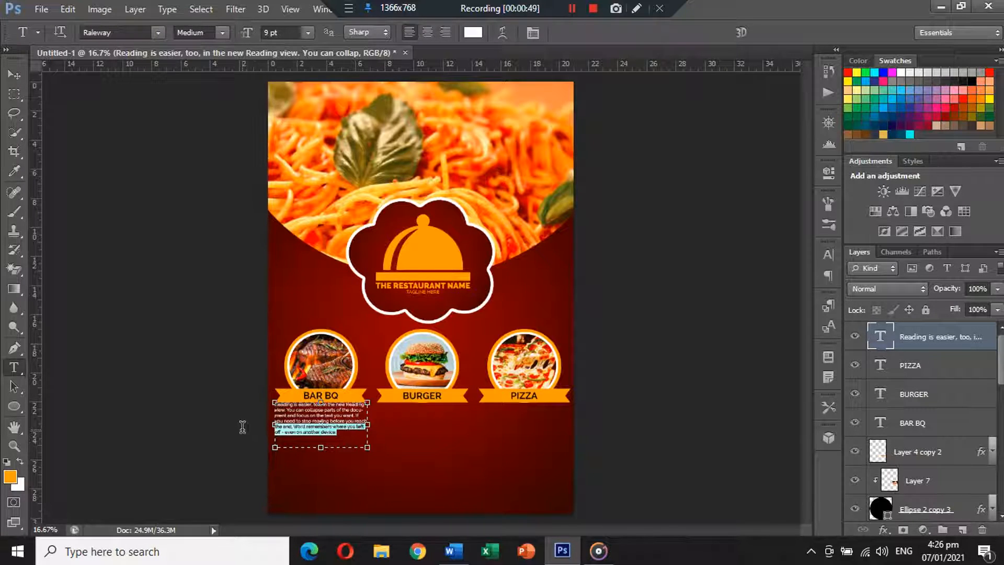
key(BackSpace)
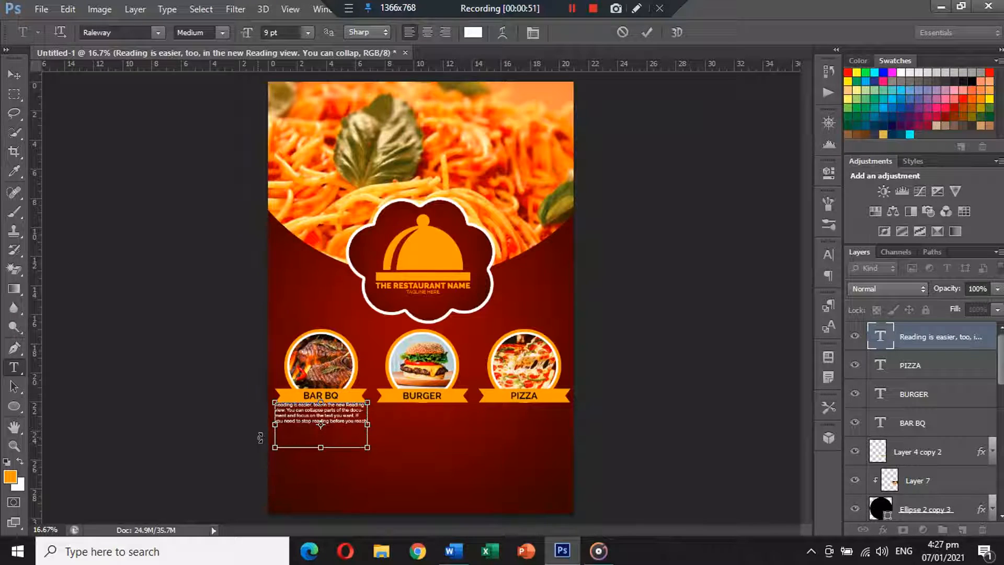
key(ctrl+a)
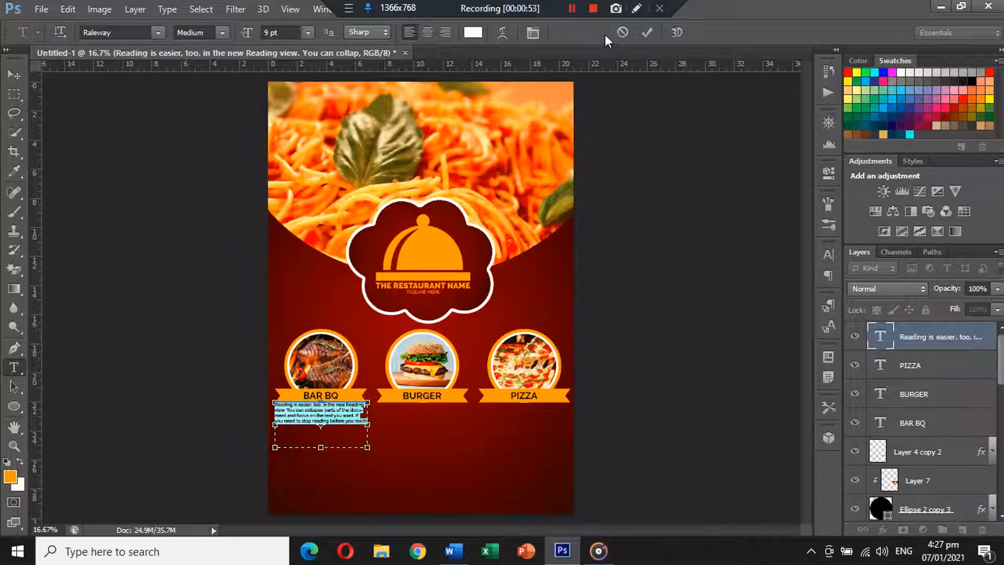
click(532, 31)
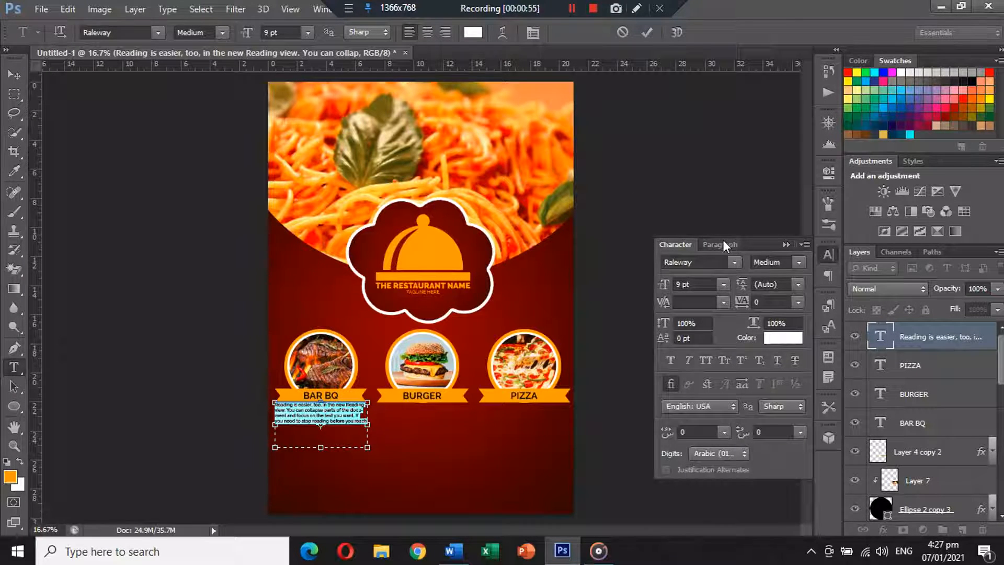
click(725, 243)
click(735, 264)
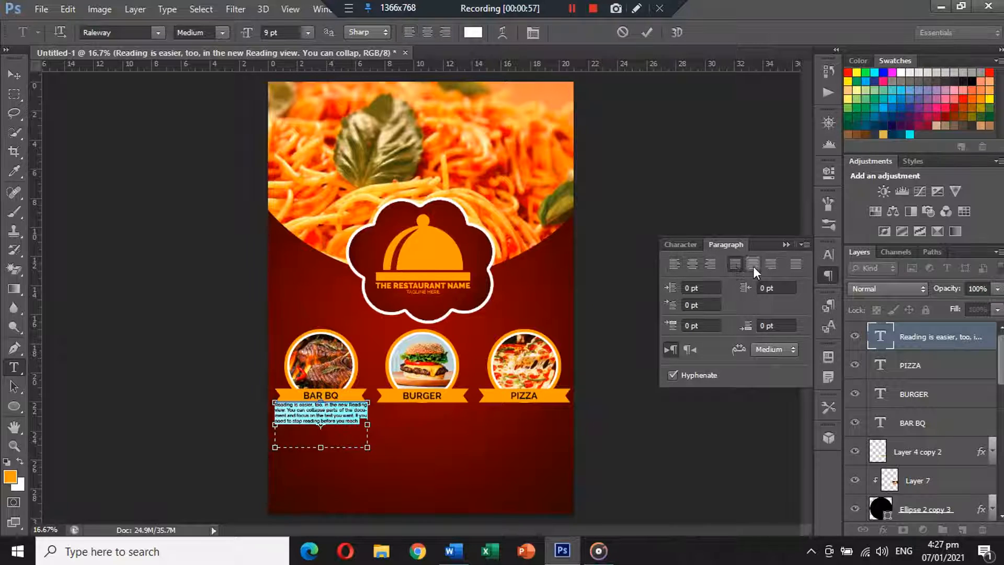
click(753, 264)
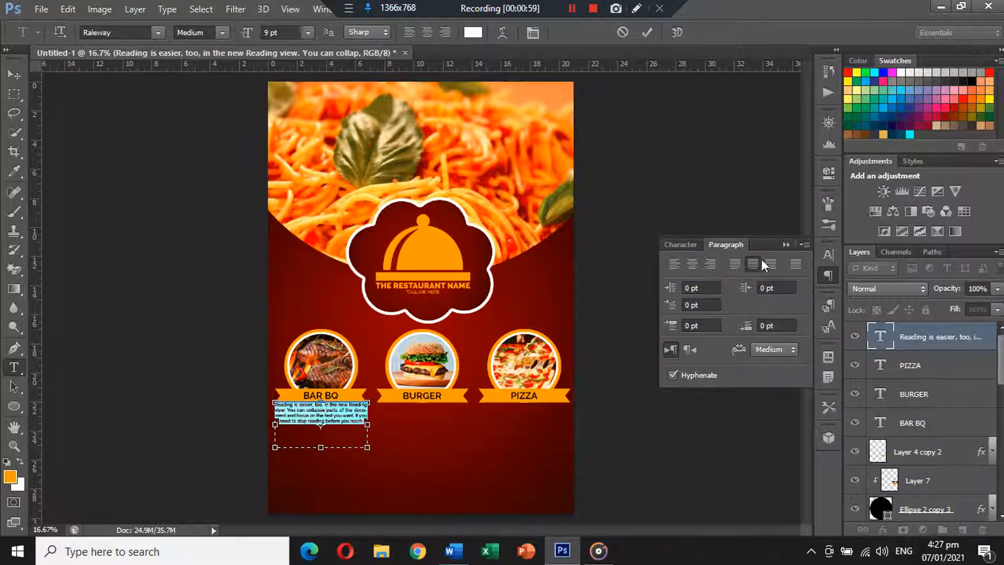
click(786, 244)
click(14, 75)
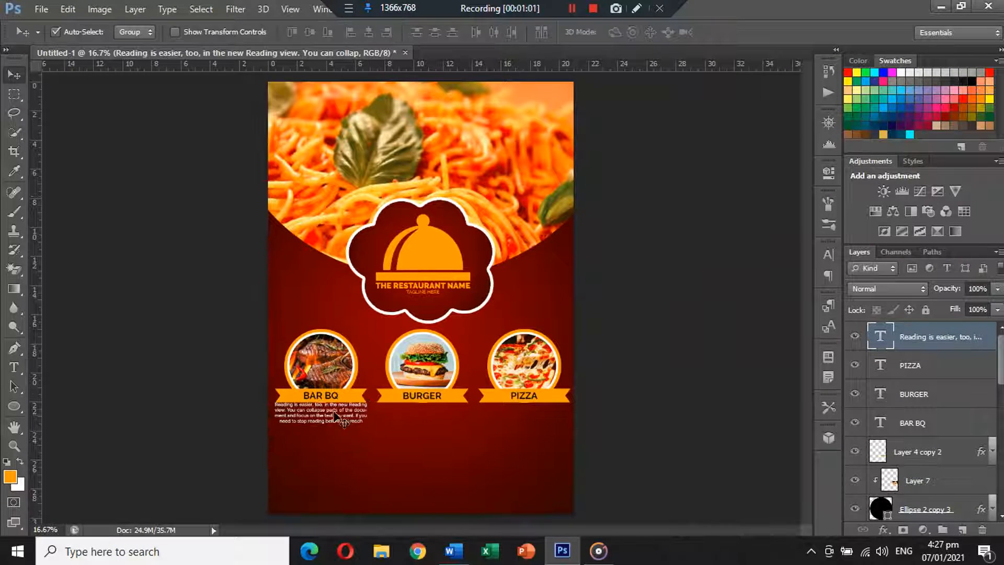
drag(335, 412, 530, 419)
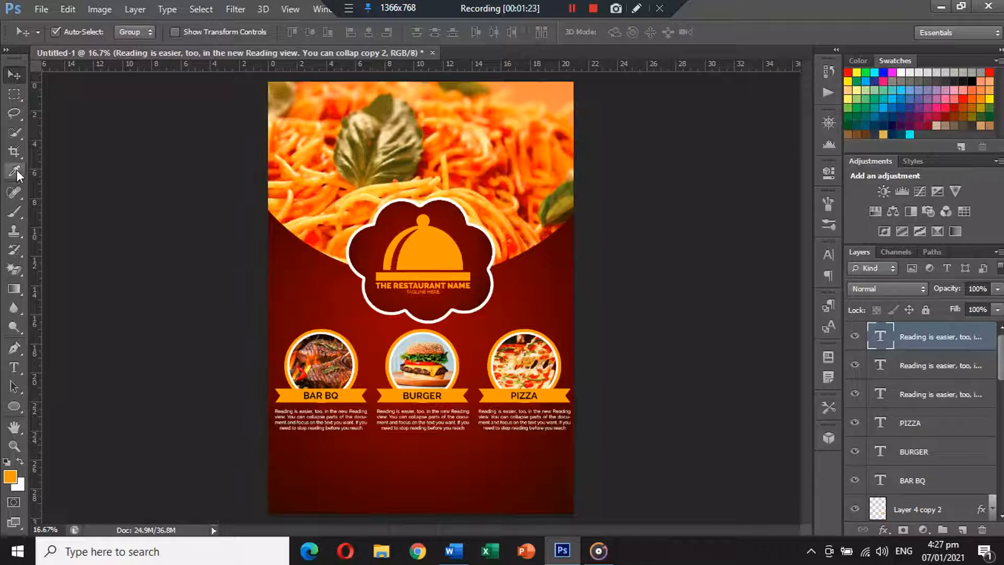
Draw a wide text box below the three food columns and paste the second Word paragraph into it
click(20, 368)
click(318, 416)
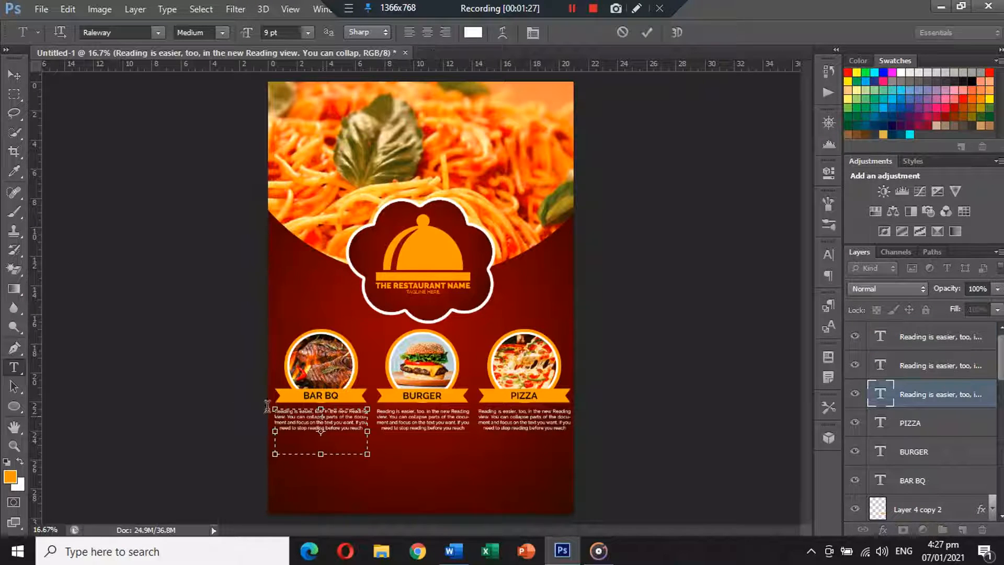
click(14, 386)
key(t)
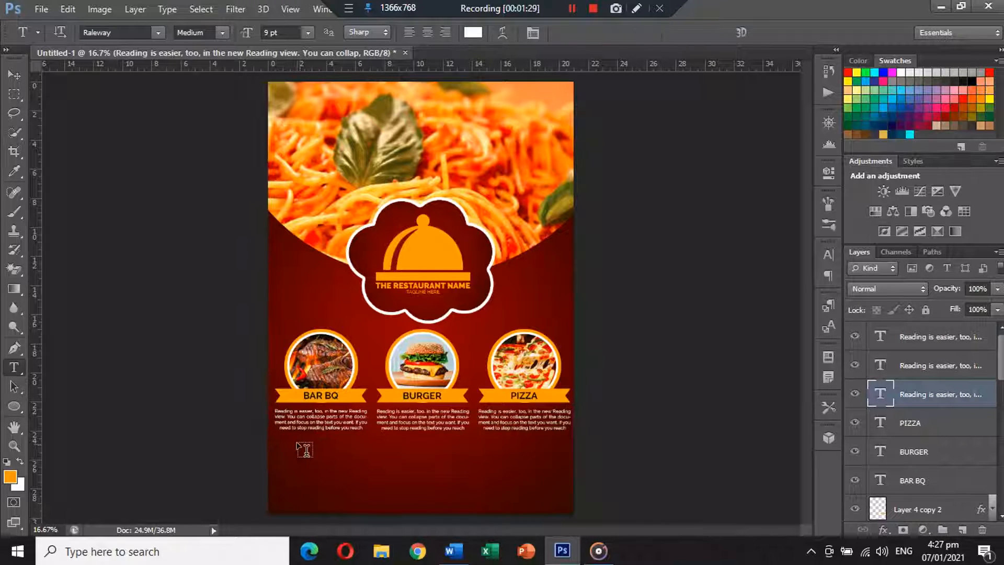
drag(302, 443, 537, 480)
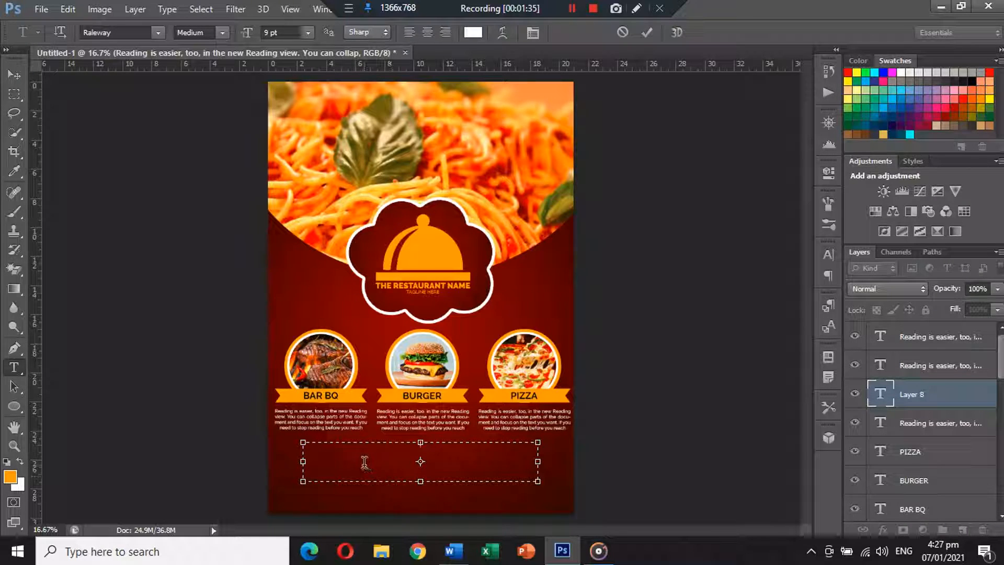
click(454, 550)
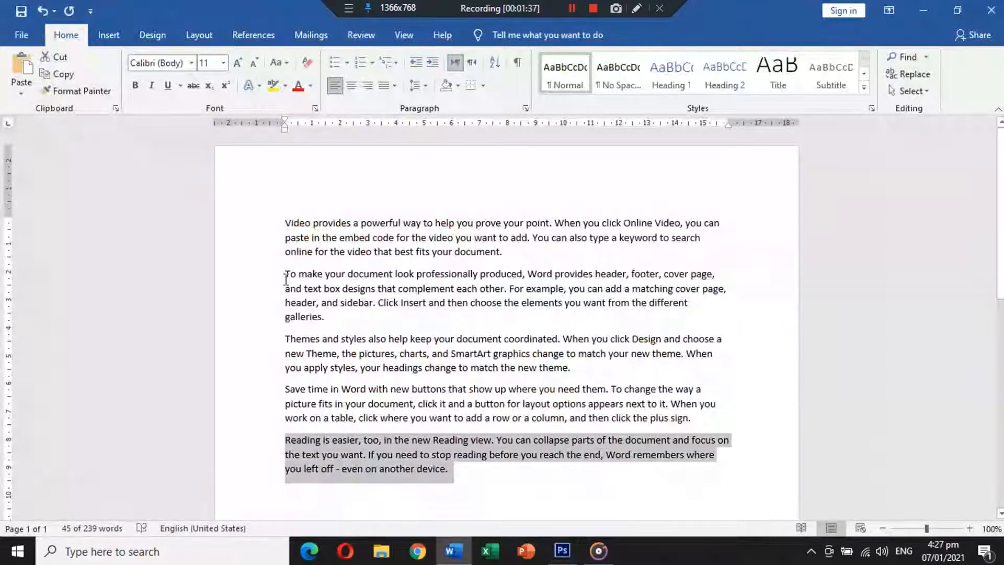
triple_click(374, 322)
key(ctrl+c)
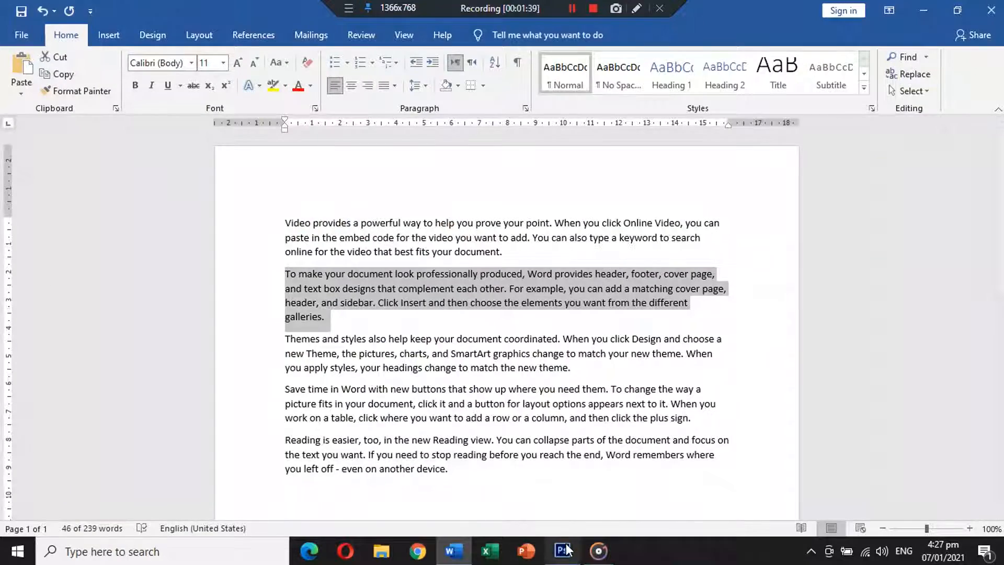
click(562, 551)
key(ctrl+v)
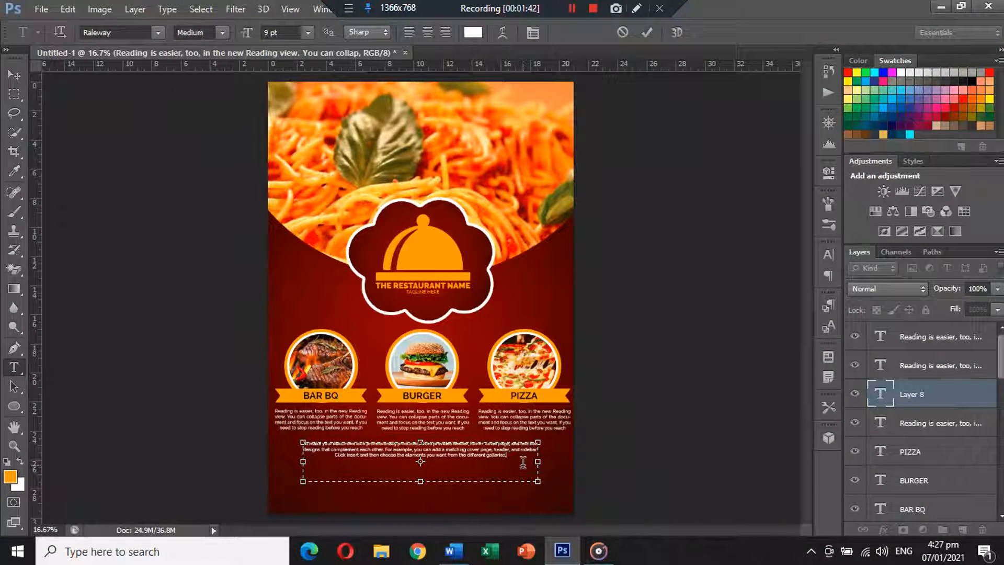
Paste the paragraph again and colour all its text with the cloche logo's orange
key(ctrl+v)
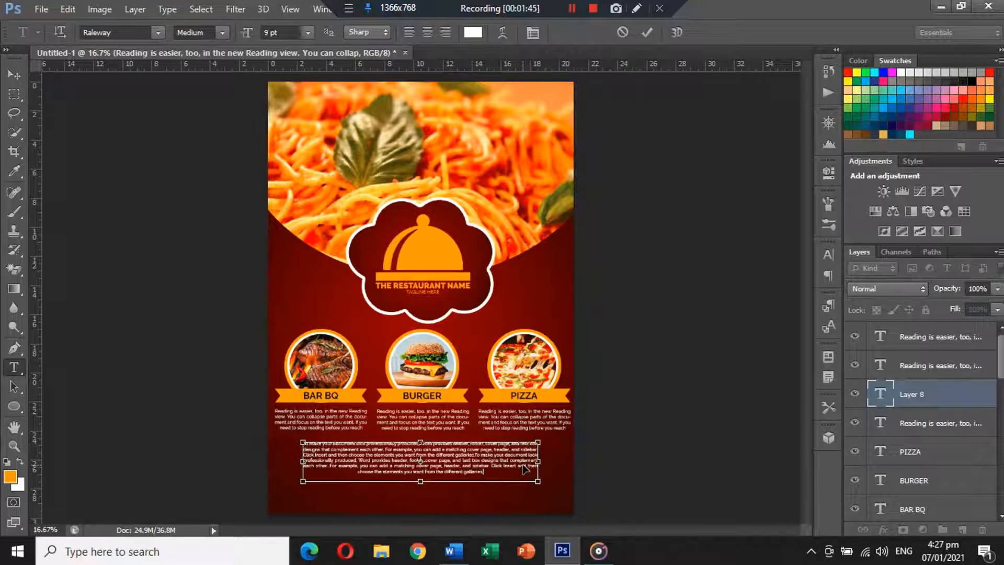
key(ctrl+a)
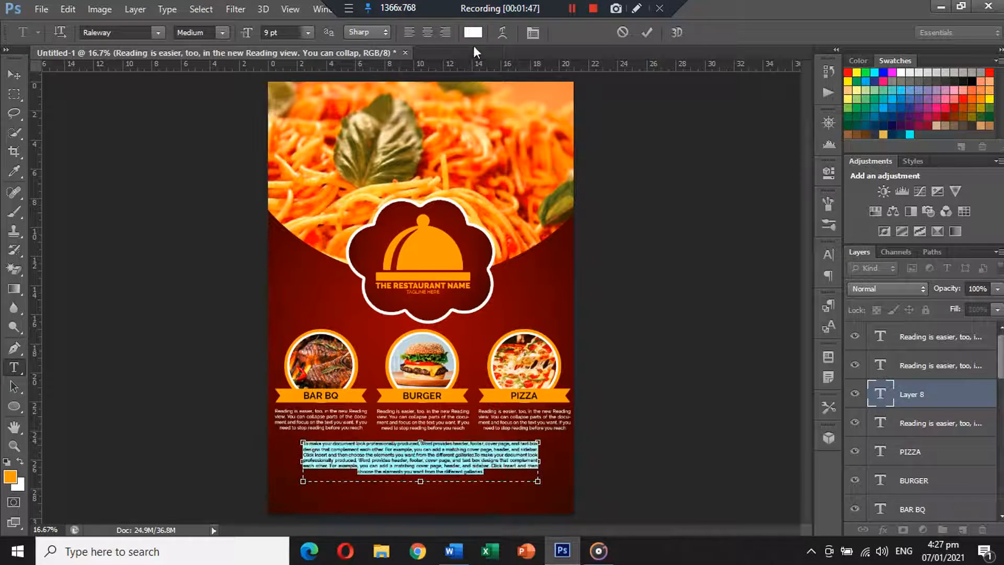
click(473, 33)
click(439, 243)
key(Return)
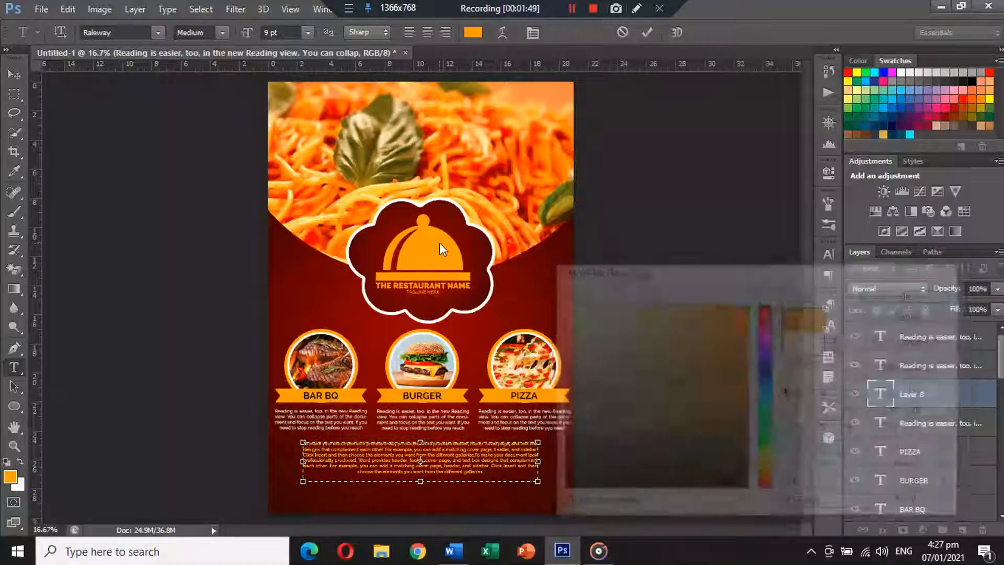
click(533, 32)
click(718, 244)
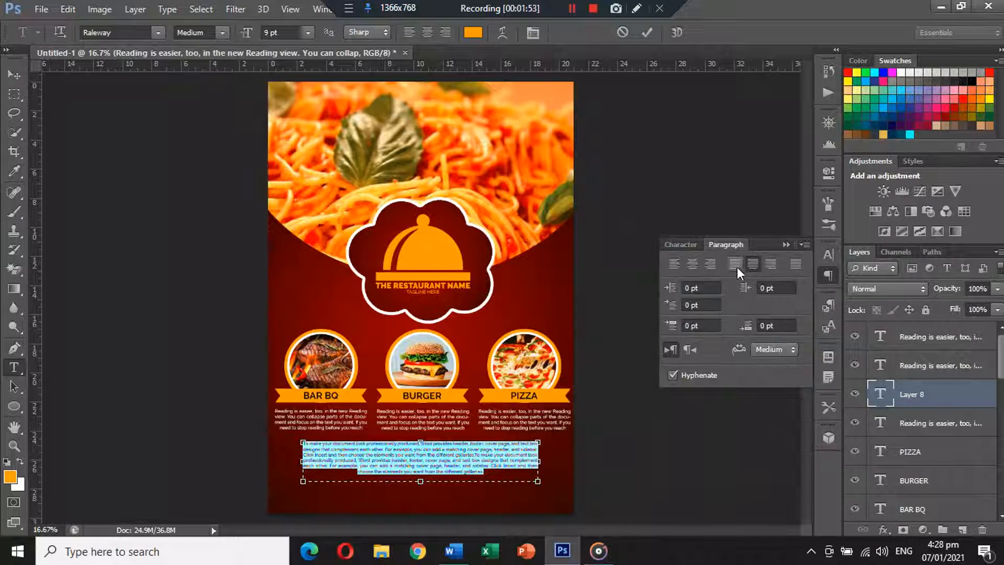
click(786, 244)
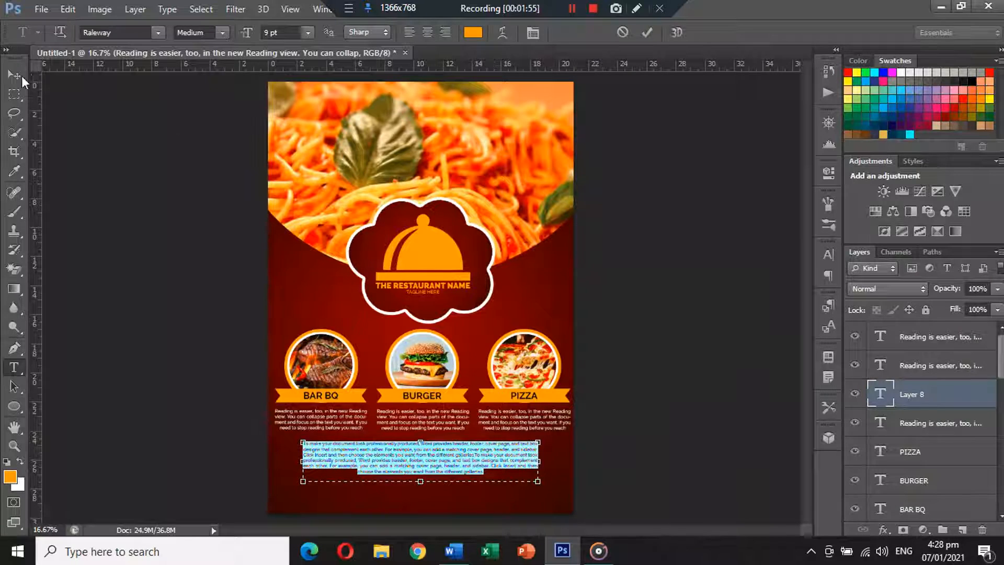
click(15, 76)
Nudge the orange body text block slightly upward with Shift+Up
drag(435, 453, 434, 452)
key(shift+Up)
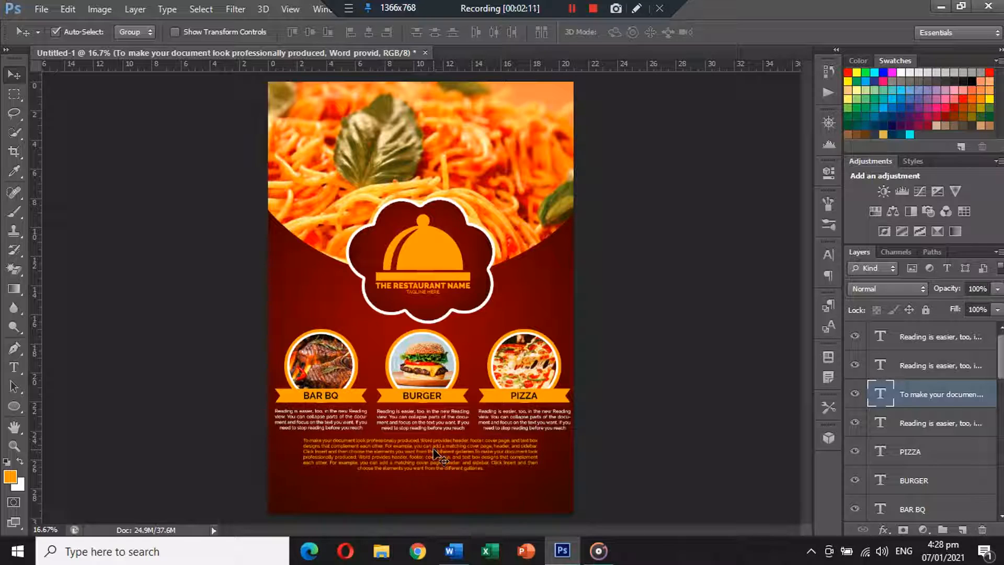
key(shift+Up)
key(shift+Up)
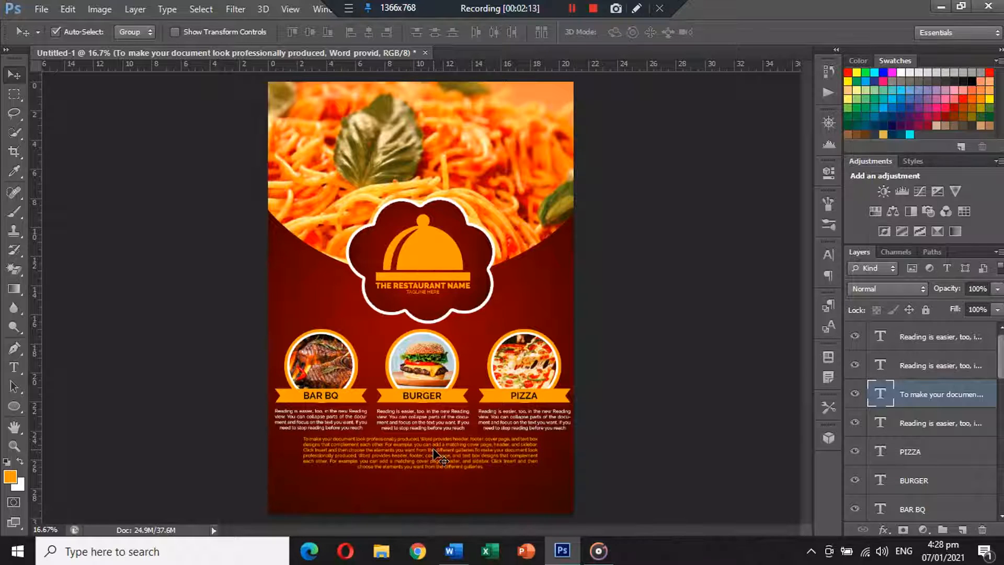
Draw a rectangle bar along the poster's bottom edge
drag(14, 406, 38, 402)
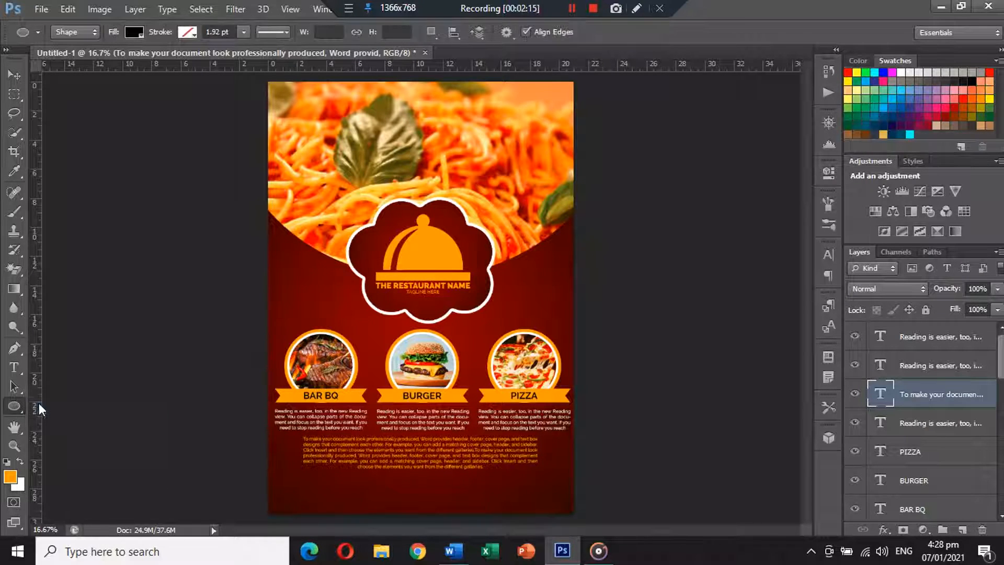
drag(267, 491, 574, 517)
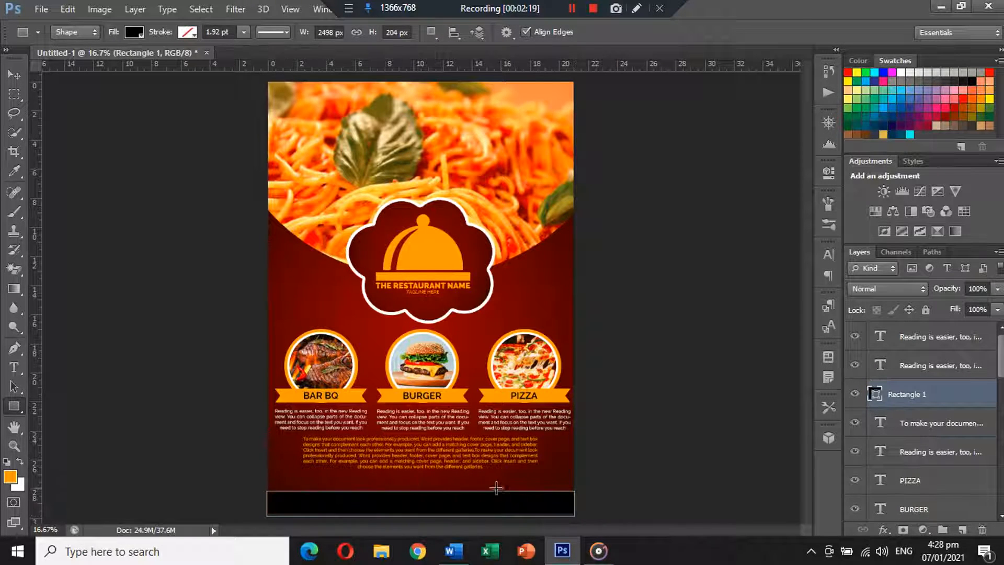
click(15, 73)
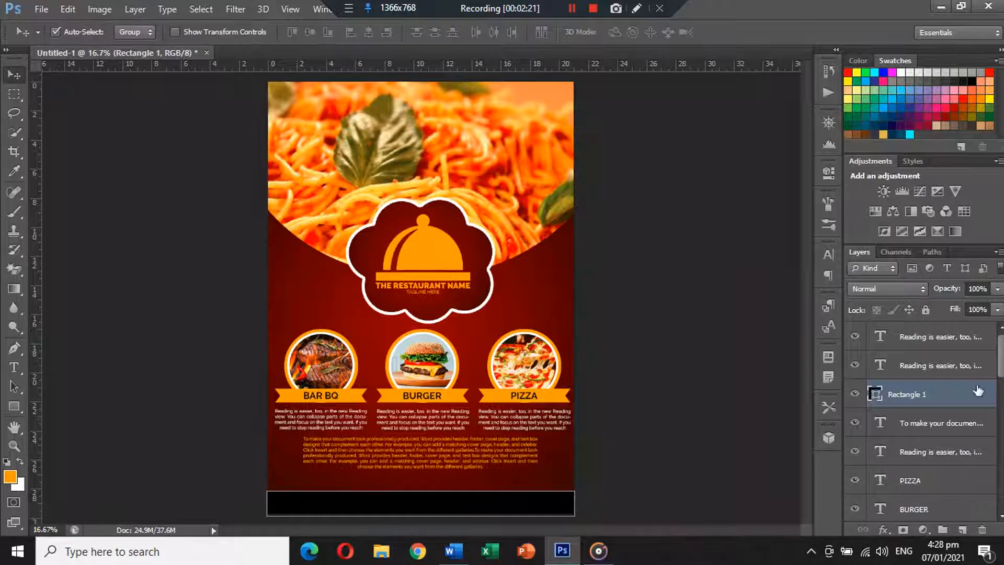
Give the rectangle a dark brown #240604 Color Overlay layer style
double_click(946, 395)
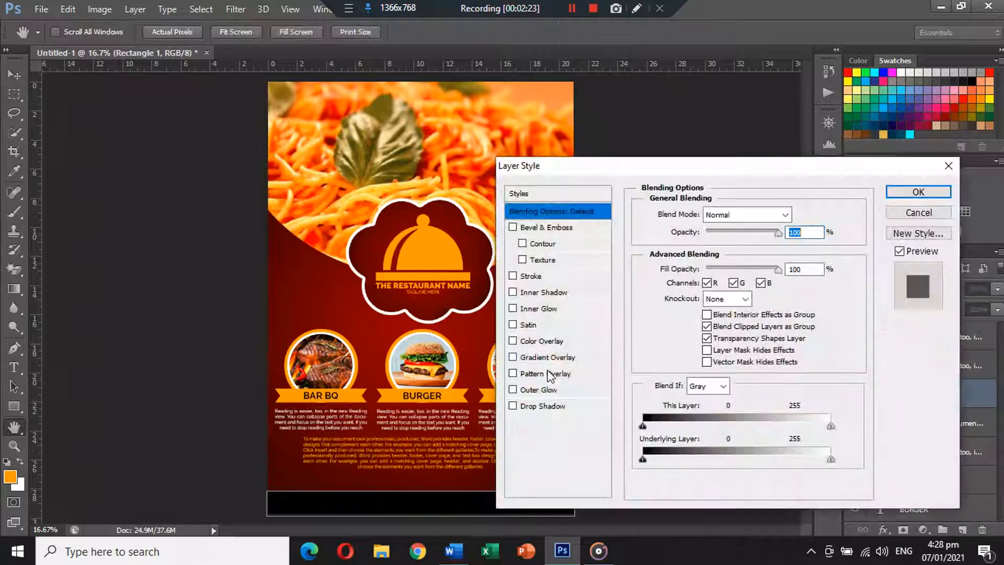
click(542, 341)
drag(668, 168, 584, 195)
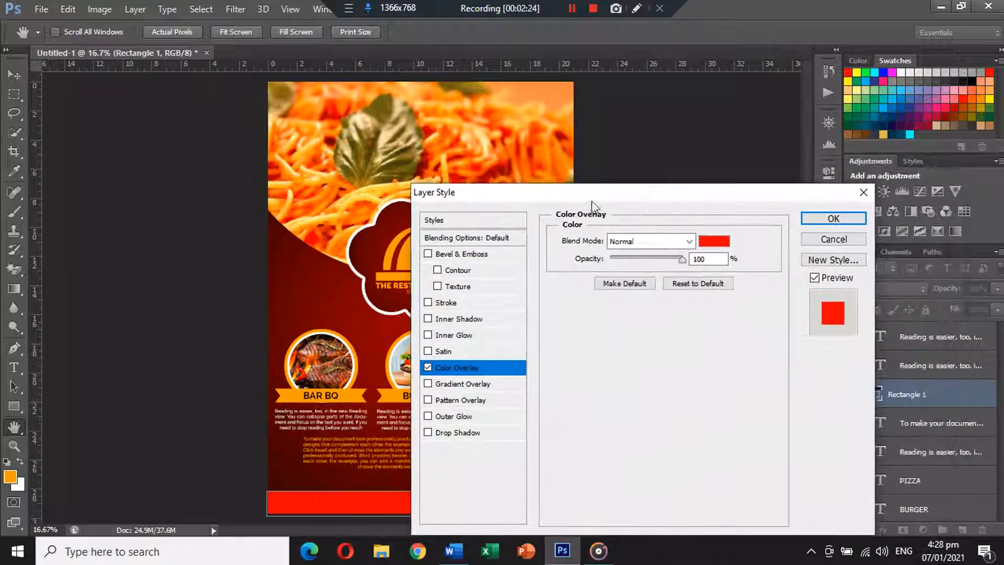
click(714, 241)
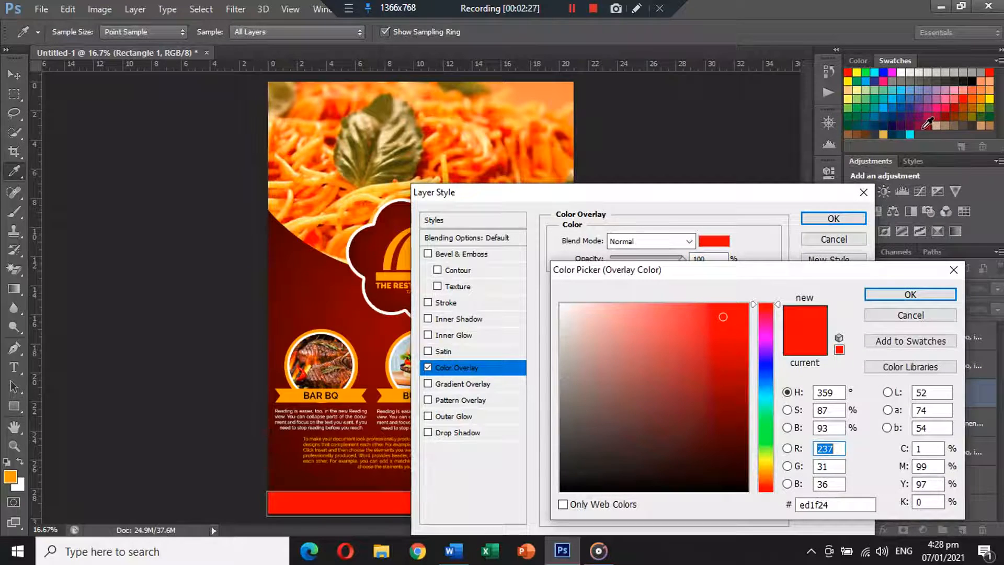
click(935, 127)
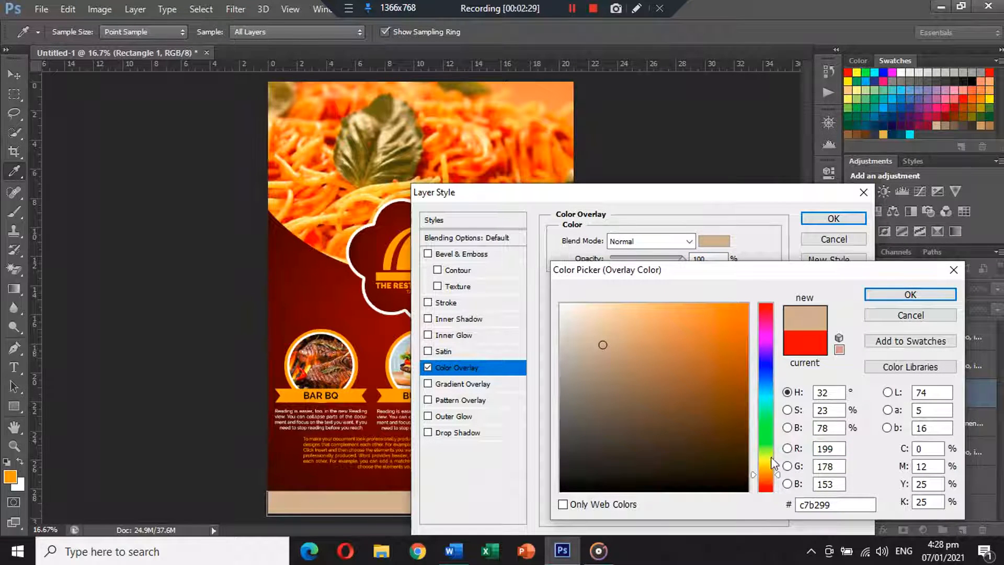
drag(773, 463, 774, 485)
mouse_move(717, 470)
mouse_down()
mouse_move(690, 441)
mouse_move(713, 455)
mouse_up()
click(277, 473)
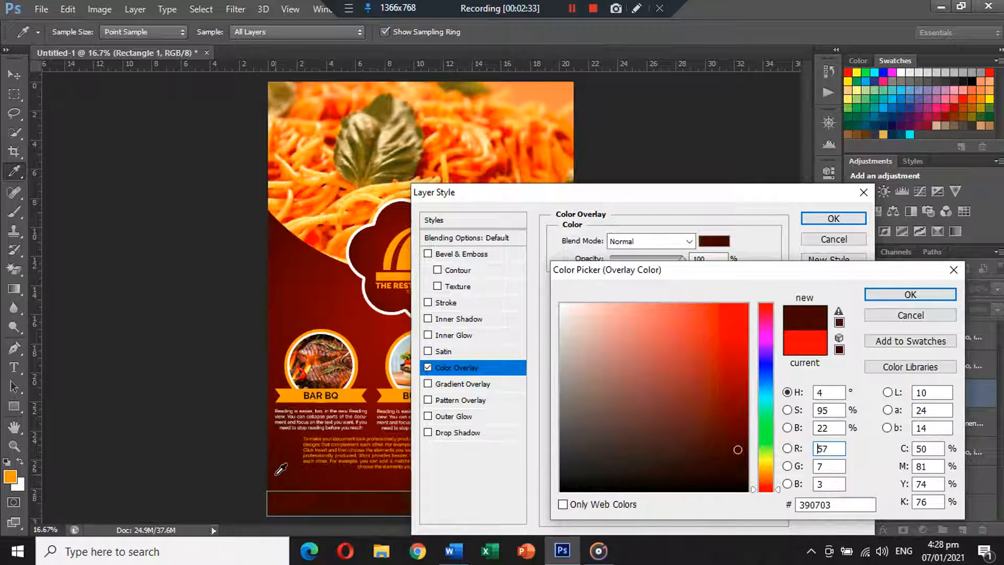
click(730, 464)
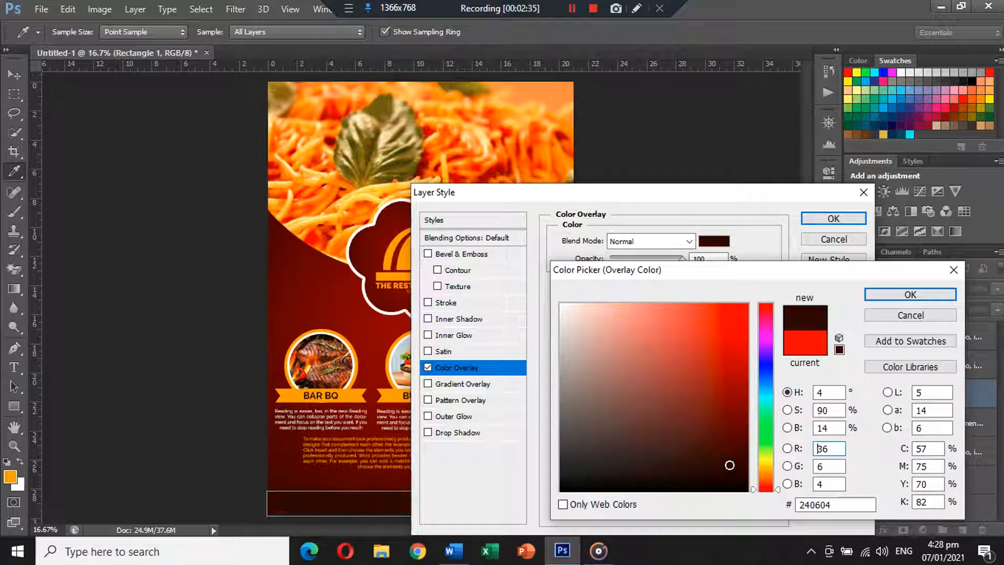
click(900, 297)
click(833, 218)
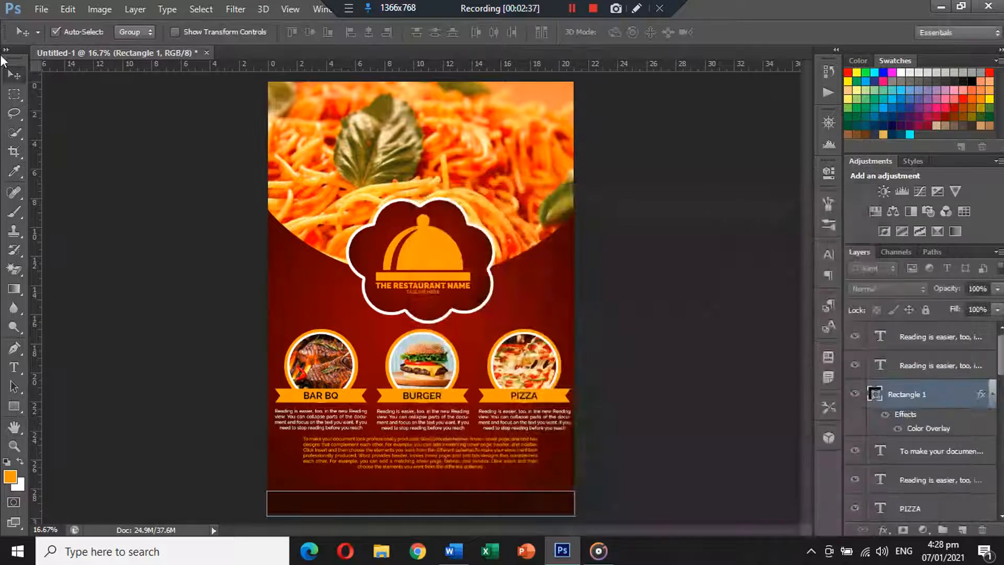
Stretch the footer bar wider with Ctrl+T so it spans the full page width
click(657, 416)
click(500, 501)
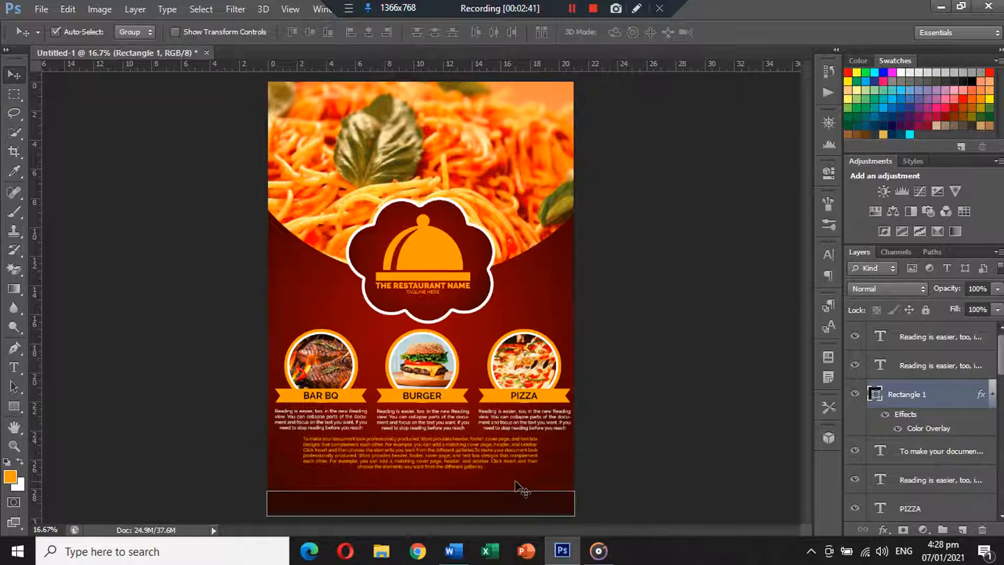
key(ctrl+t)
drag(572, 505, 585, 503)
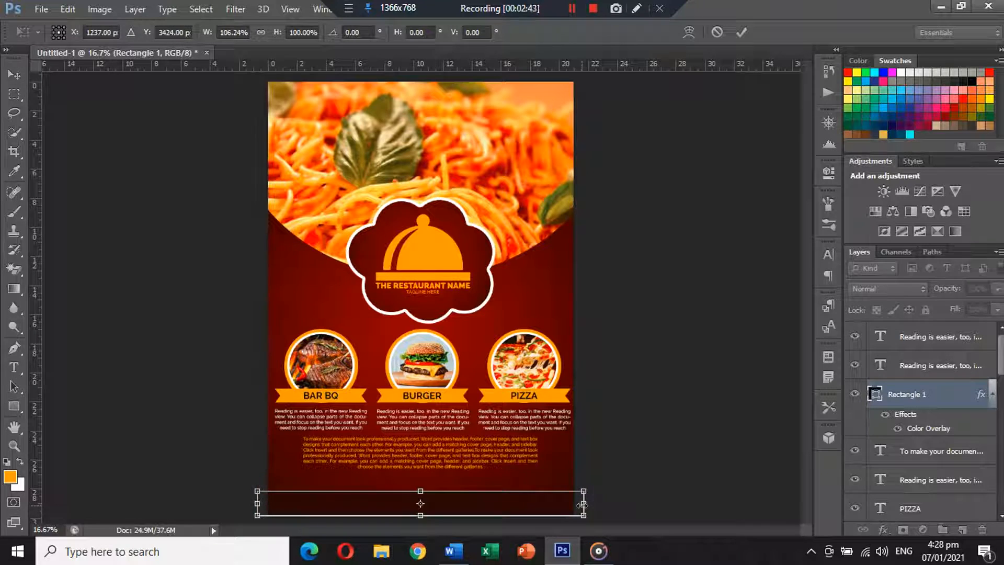
key(Return)
click(640, 426)
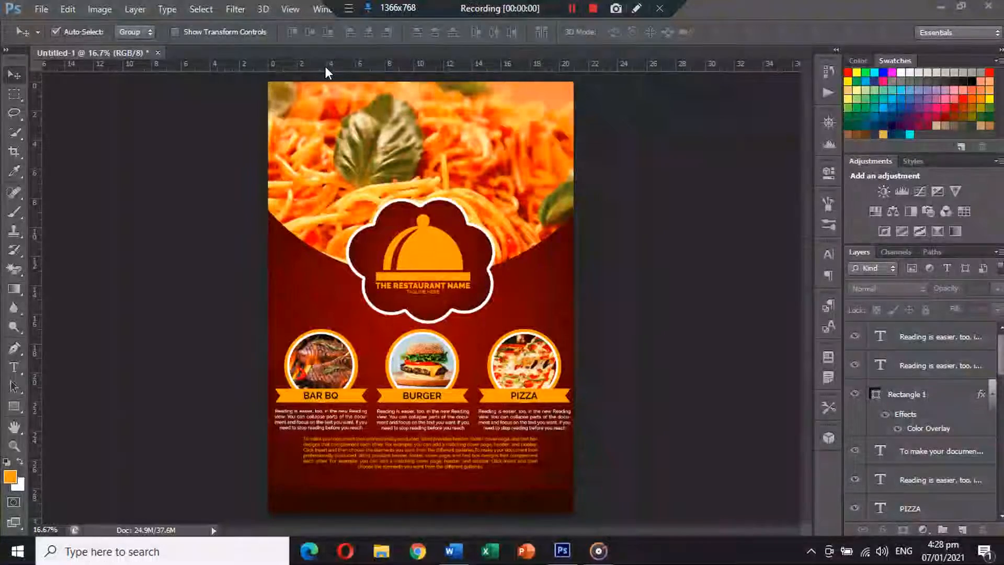
Open the smartphone, internet and location pin icon PNGs and paste the smartphone icon into the poster
click(42, 10)
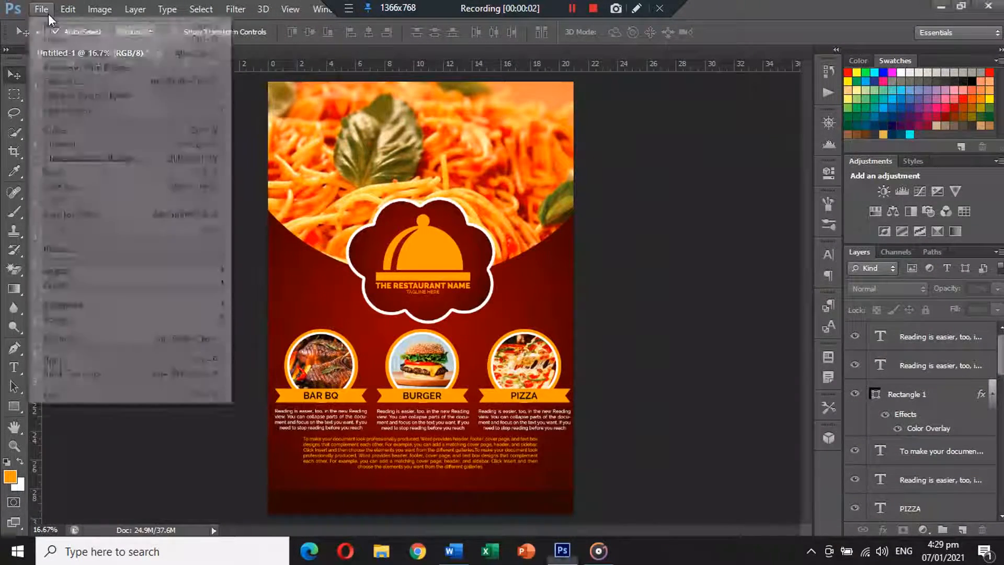
click(50, 30)
click(575, 268)
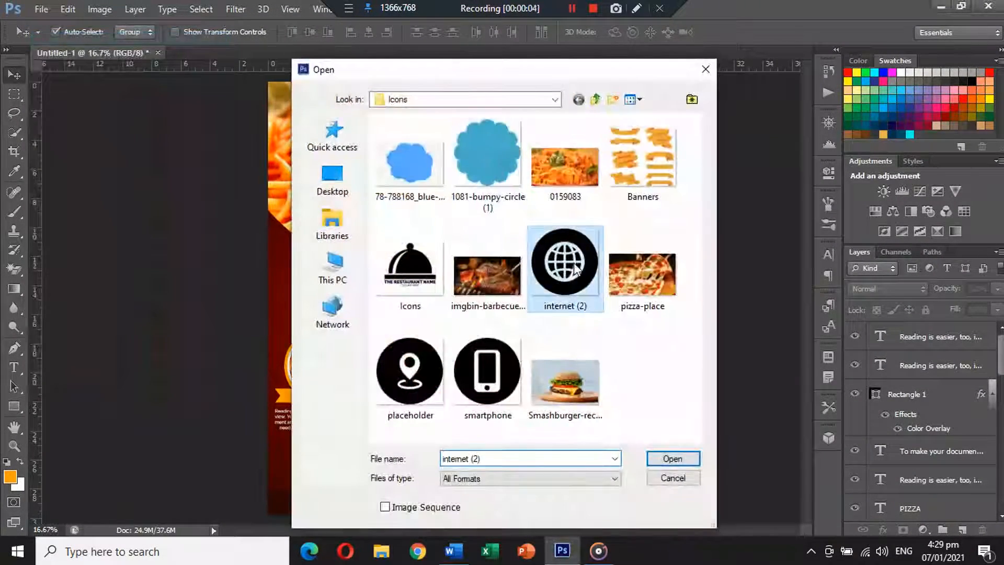
ctrl+click(494, 369)
ctrl+click(423, 374)
click(672, 458)
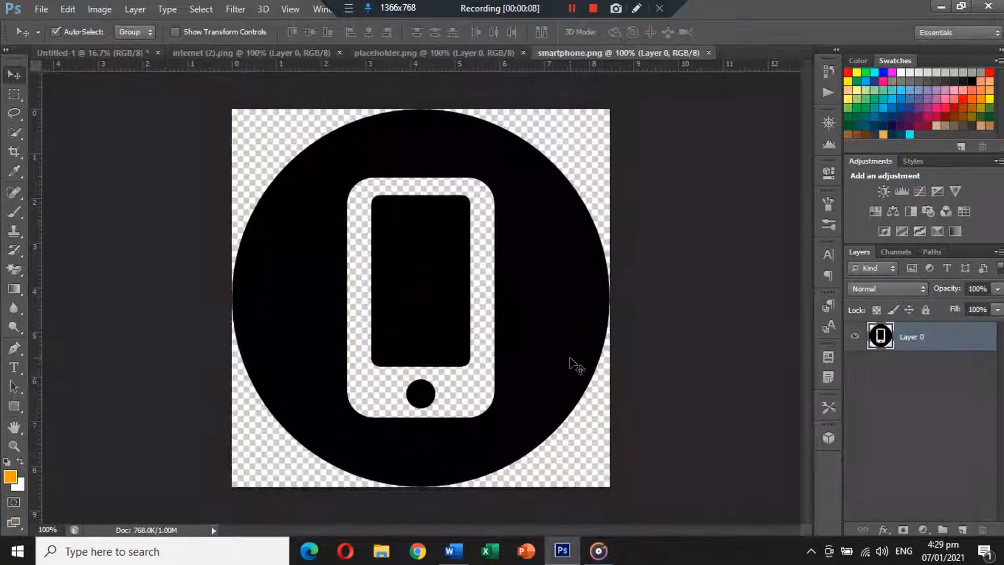
key(Delete)
click(714, 52)
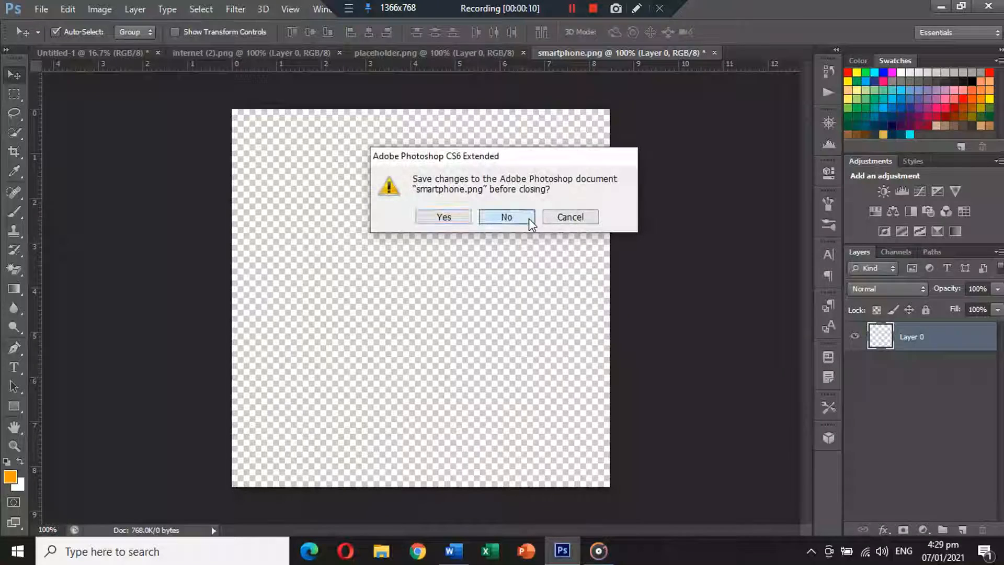
click(528, 218)
click(134, 52)
key(ctrl+v)
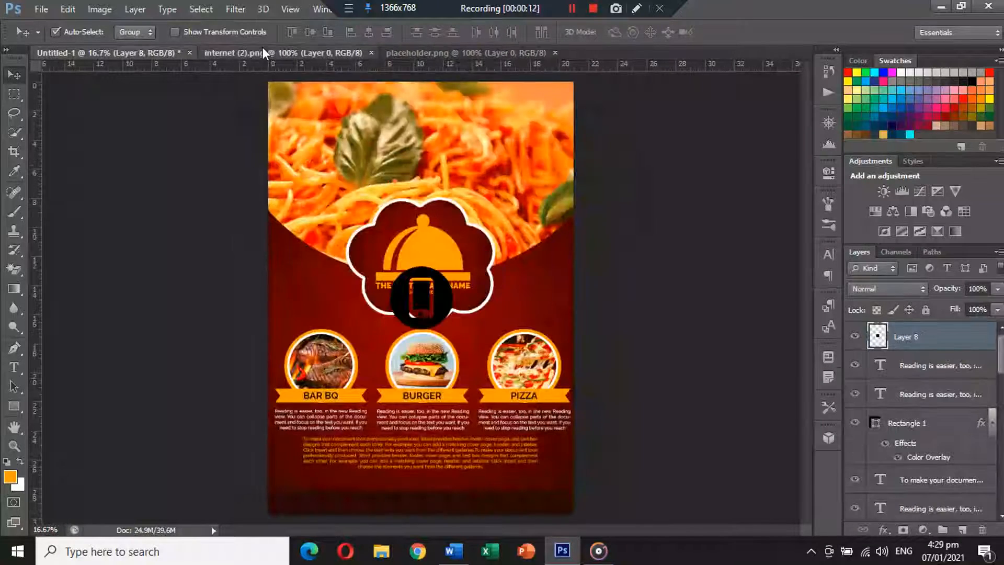
Cut the internet and location pin icons into the poster, closing their files unsaved
click(261, 52)
key(ctrl+a)
key(ctrl+x)
click(375, 52)
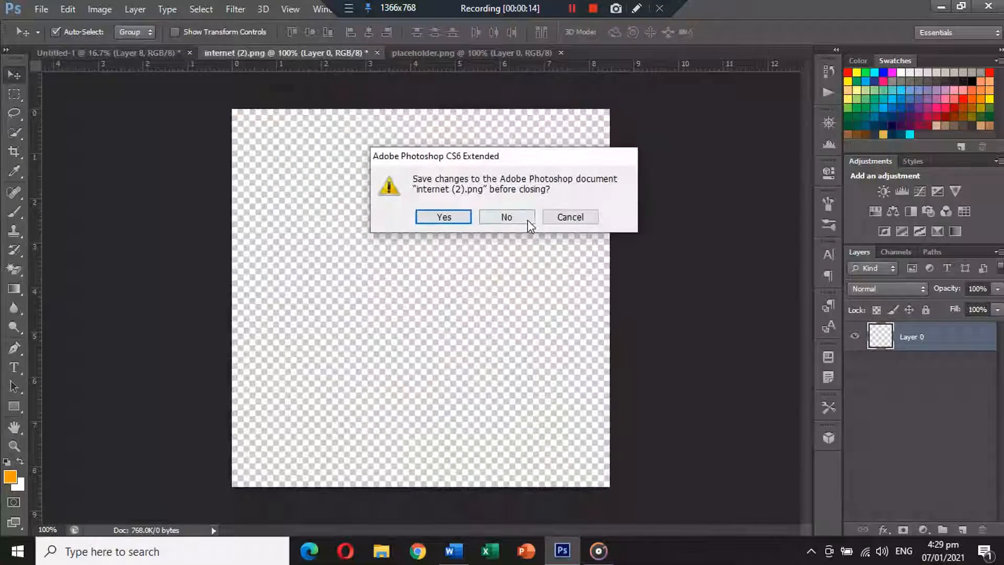
click(527, 218)
key(ctrl+v)
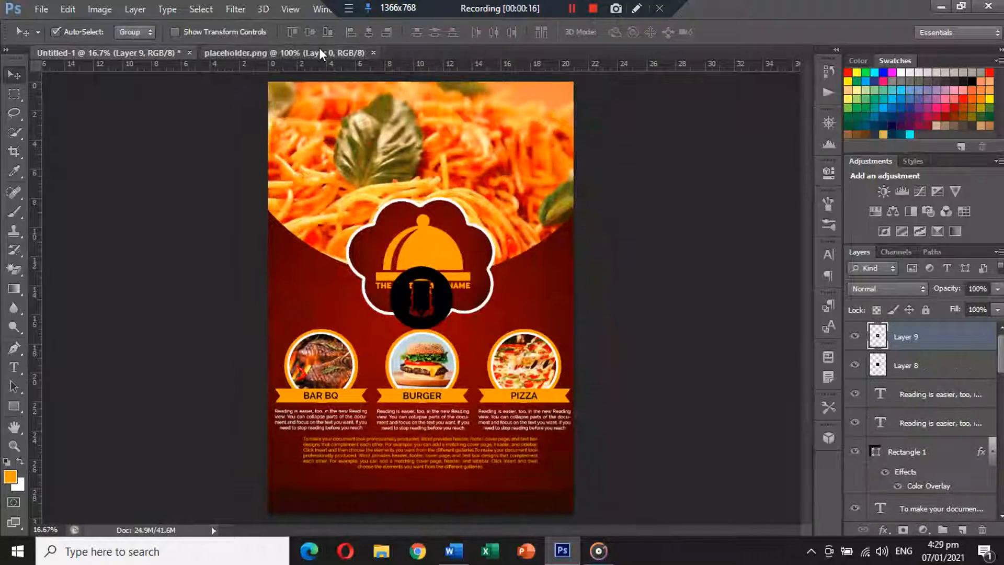
click(320, 52)
key(ctrl+a)
key(ctrl+x)
click(379, 52)
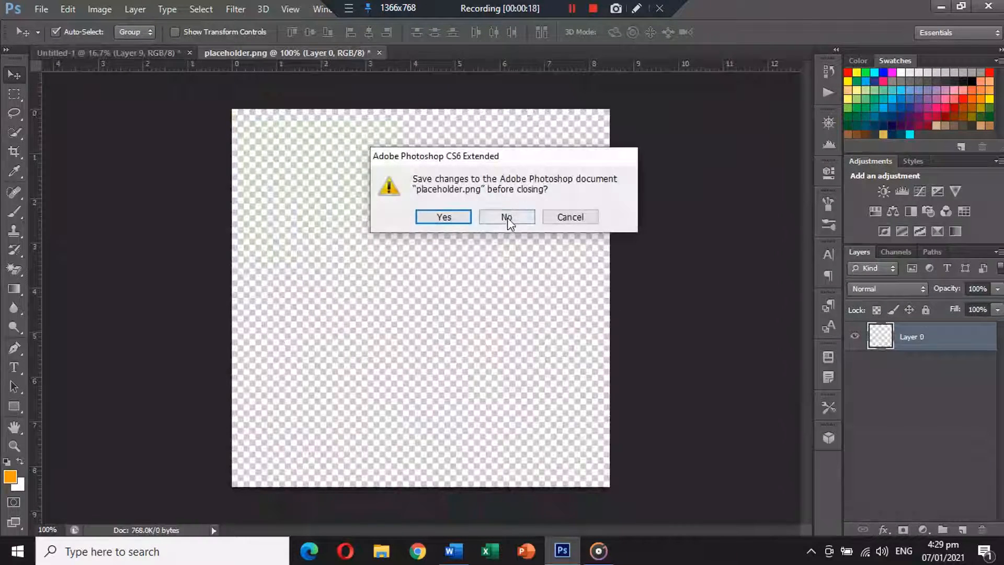
click(507, 218)
key(ctrl+v)
Scale the three pasted icon layers down to about 0.78 cm
shift+click(903, 392)
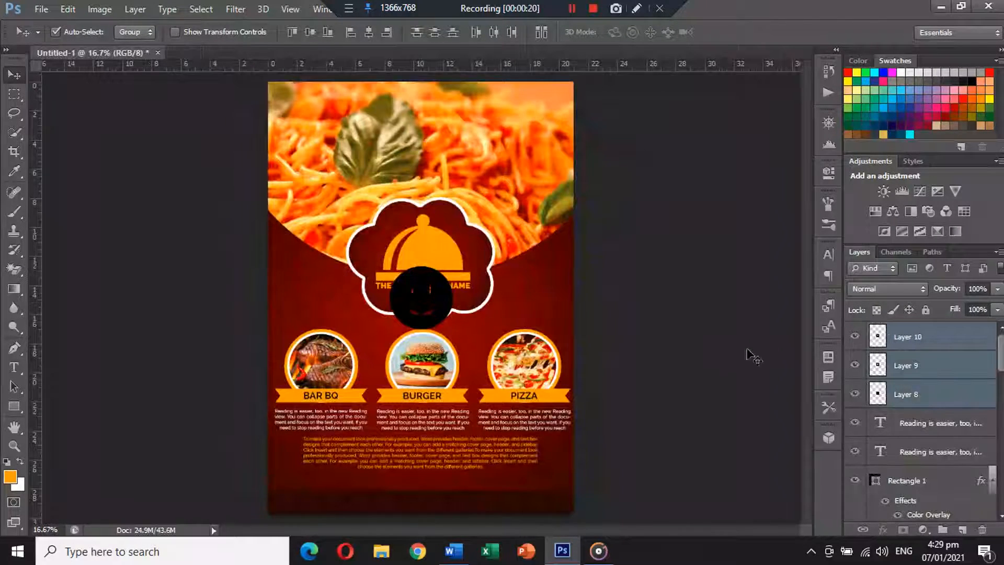
key(ctrl+t)
drag(460, 270, 296, 495)
key(Return)
key(ctrl+t)
key(Return)
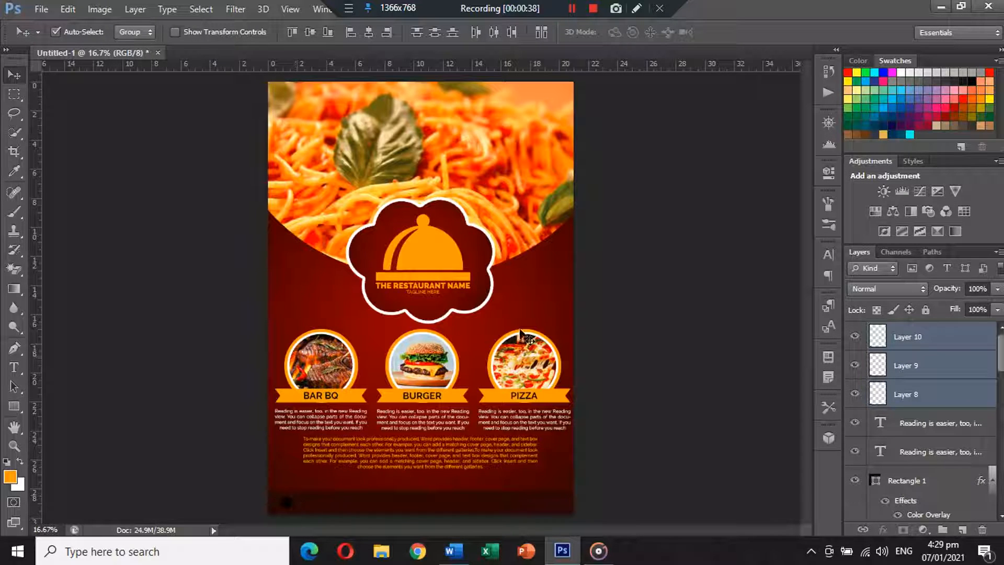
click(988, 337)
Add an orange Color Overlay, sampled from the banners, to the location icon
double_click(987, 340)
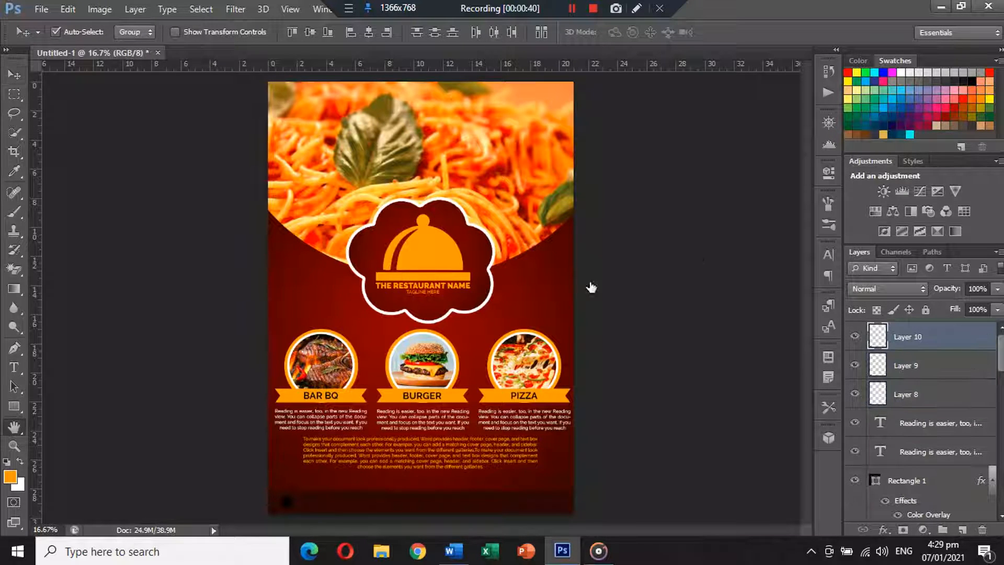
click(457, 367)
click(728, 244)
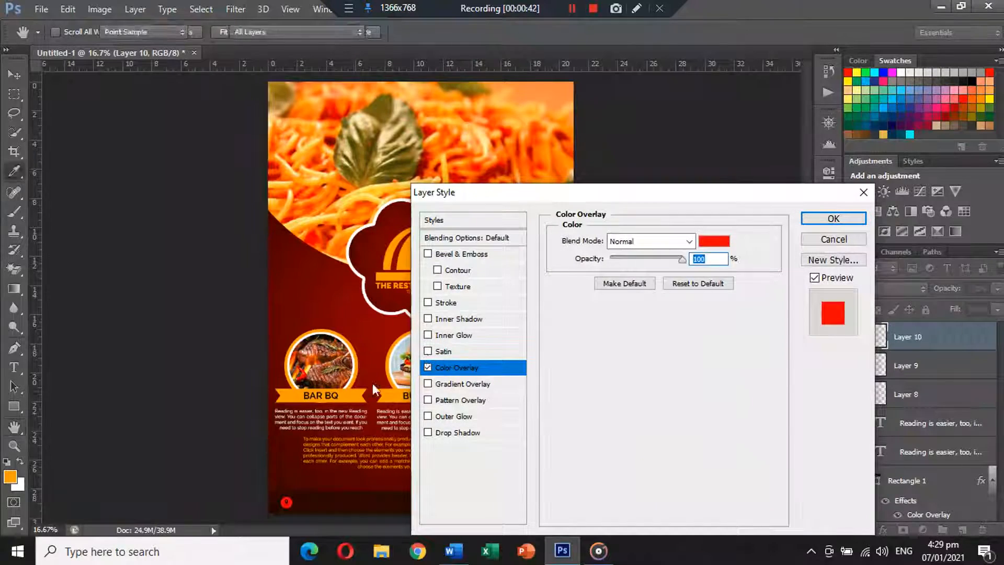
click(355, 392)
key(Return)
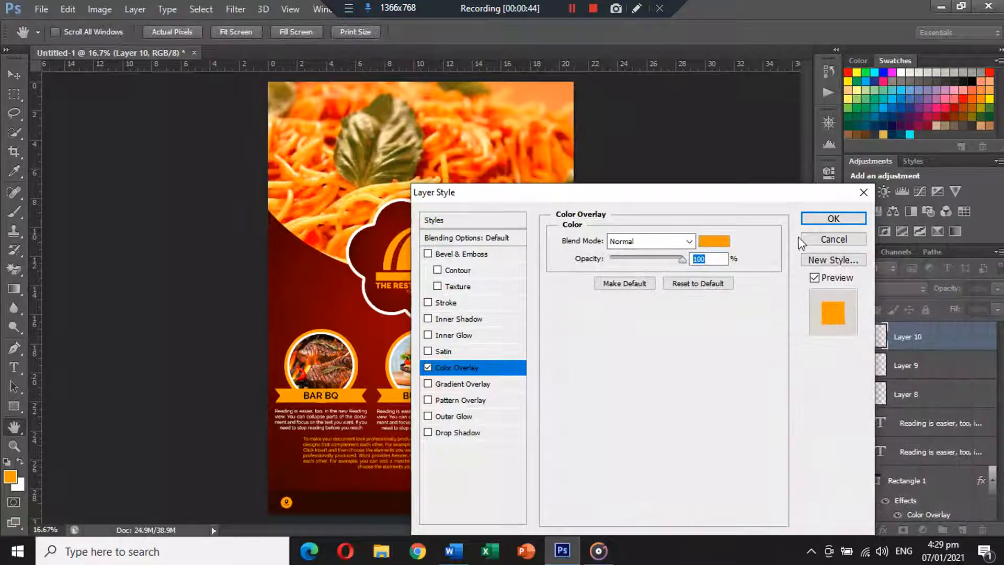
click(834, 218)
click(989, 339)
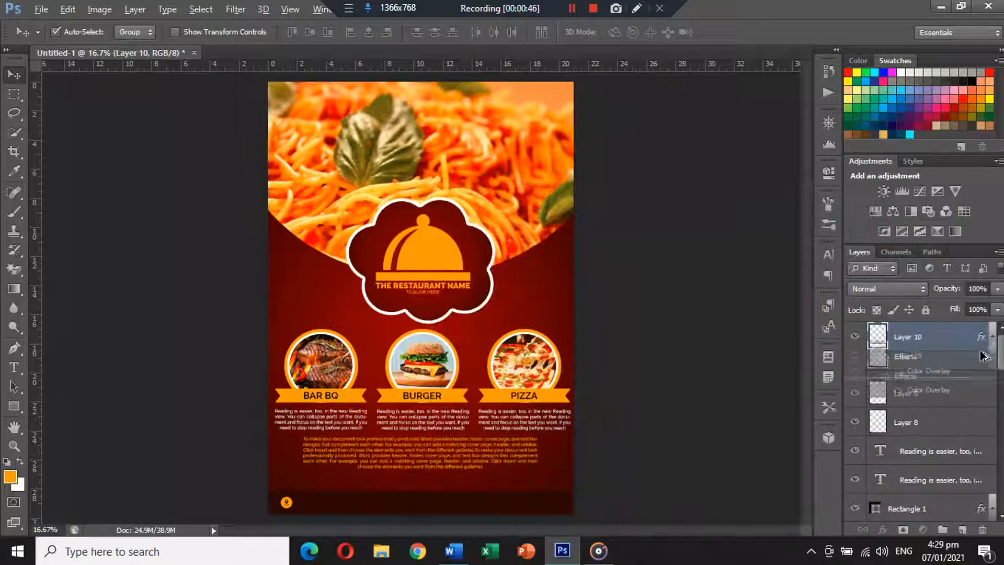
Copy the orange overlay onto Layer 9 and place orange dot copies at the footer's middle and right
key(ctrl+j)
key(ctrl+z)
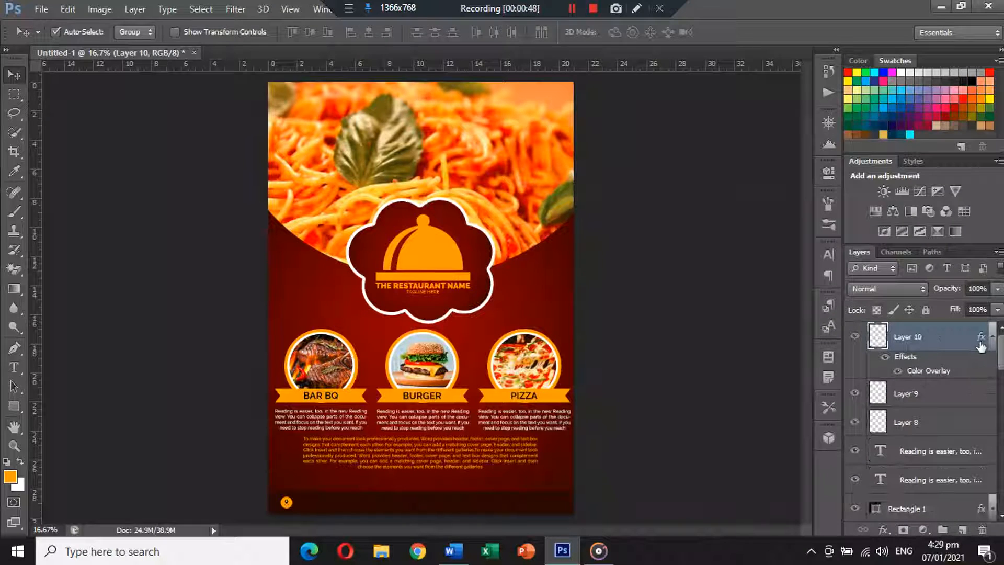
drag(981, 345, 981, 394)
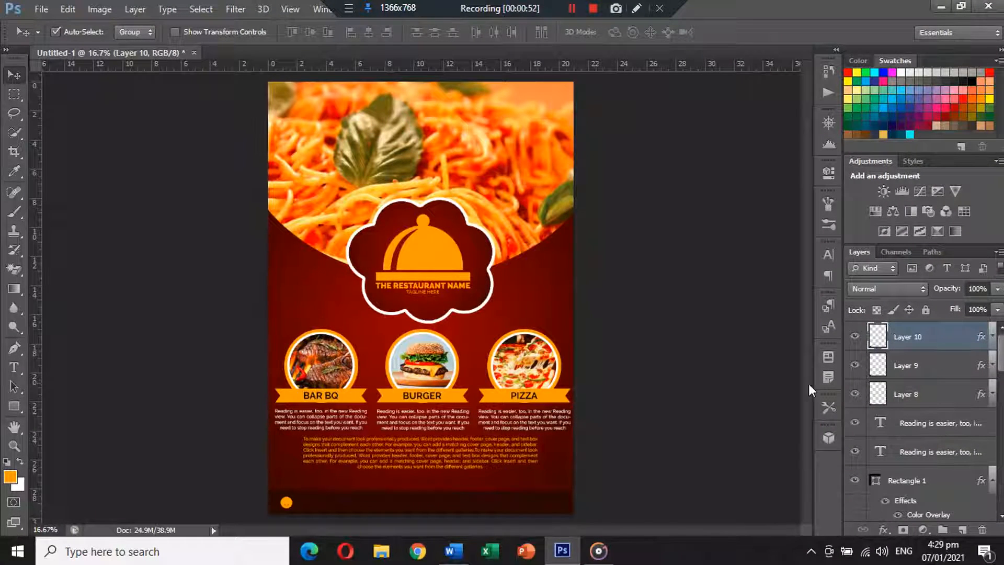
drag(287, 507, 506, 509)
drag(326, 504, 395, 506)
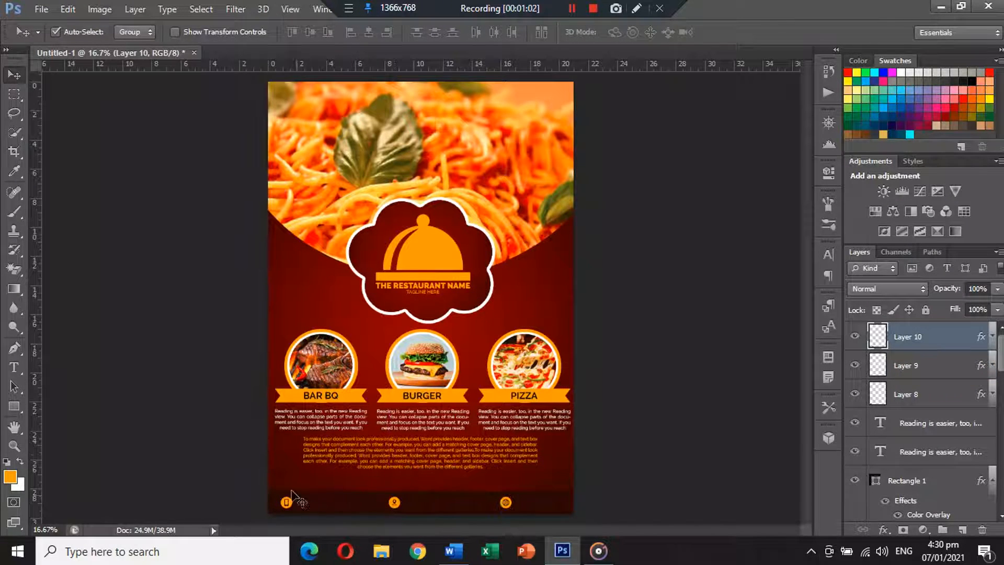
Zoom into the footer and type the phone number '+92 348 123' as new text
scroll(241, 475, up, 4)
drag(336, 455, 319, 353)
click(15, 370)
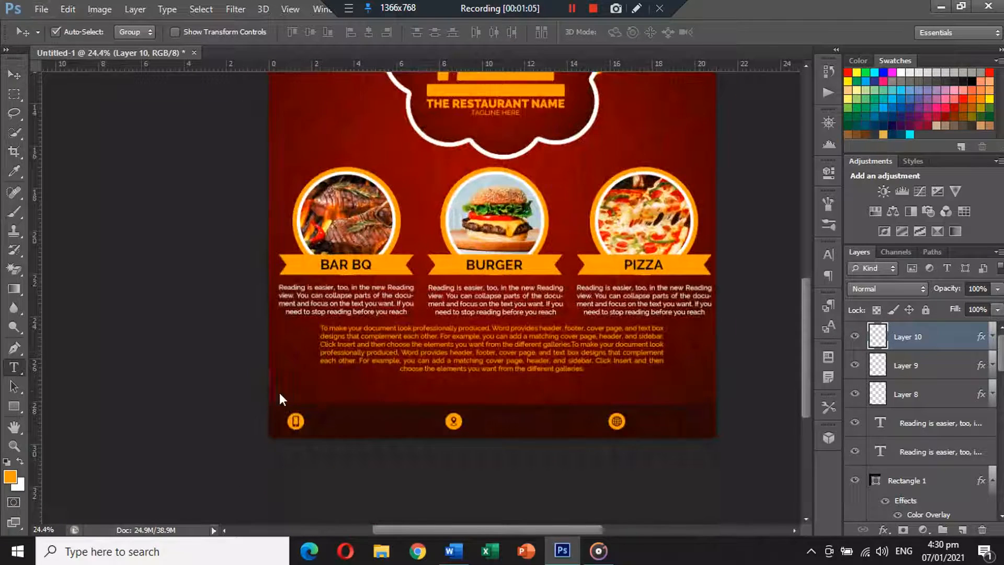
click(319, 392)
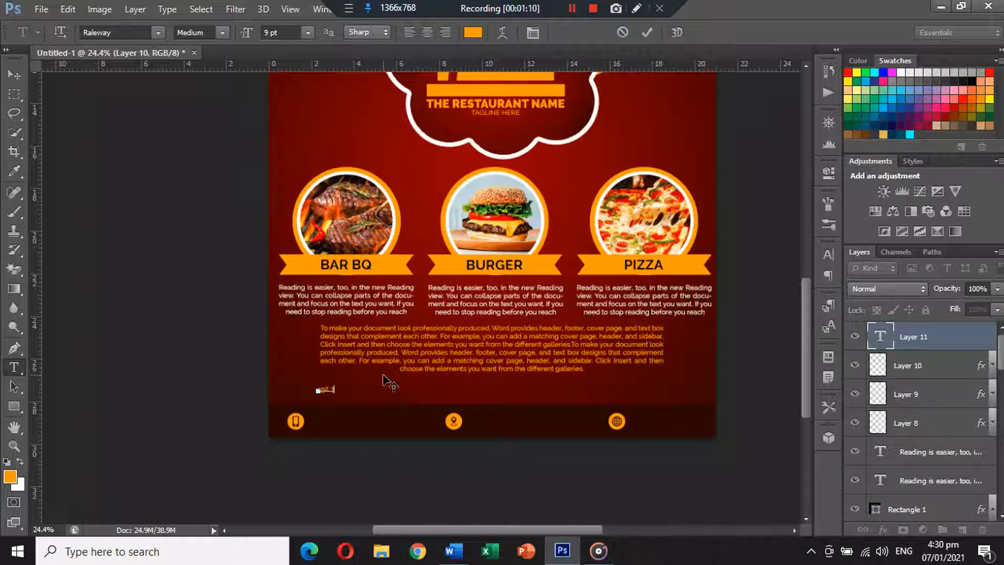
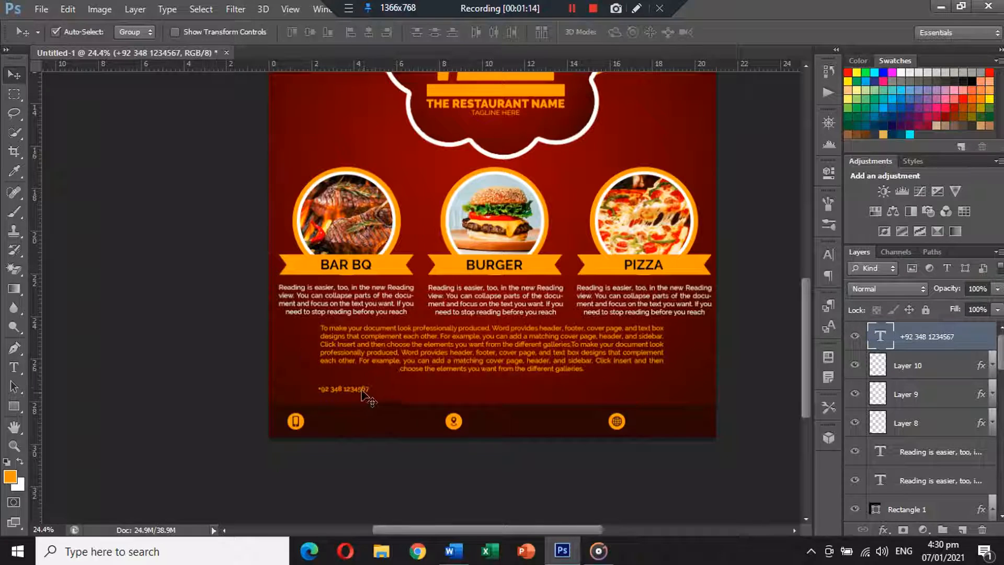
Place the phone number beside the phone icon and shift the location icon slightly left
drag(359, 392, 355, 425)
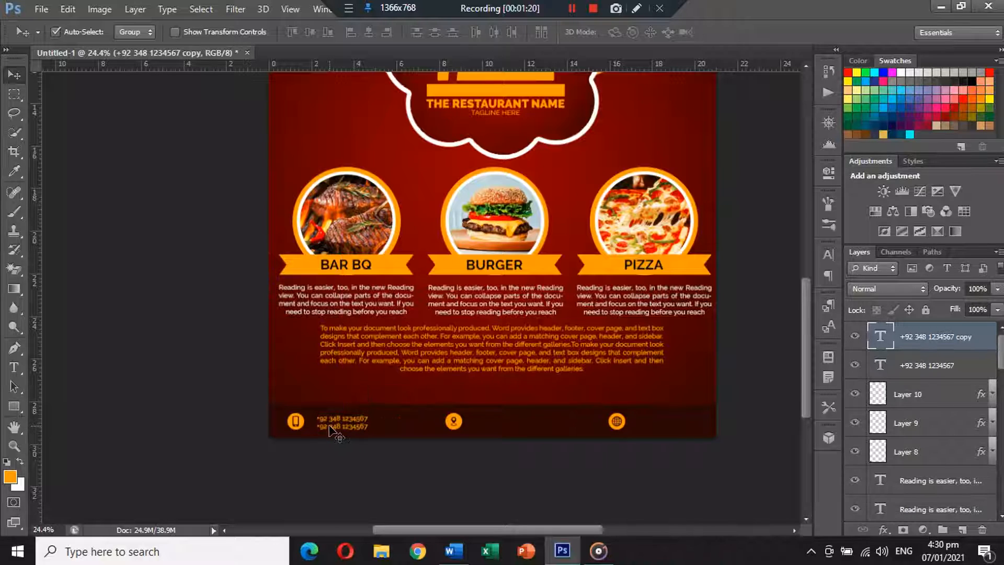
drag(459, 427, 441, 423)
click(14, 368)
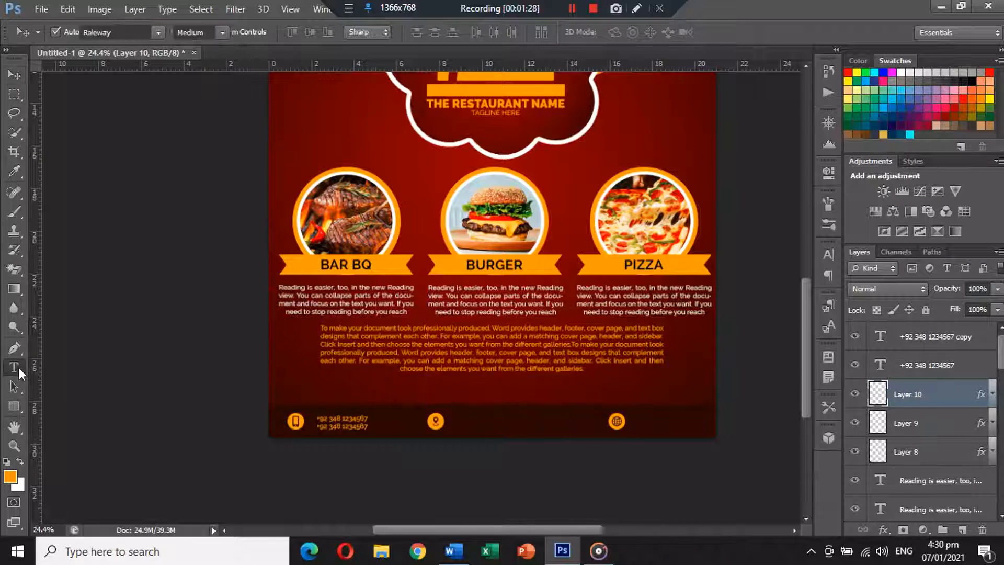
Type 'STREET NAME, TOWN NAME, / CITY NAME, COUNTRY NAME.' and move it beside the location icon
click(471, 415)
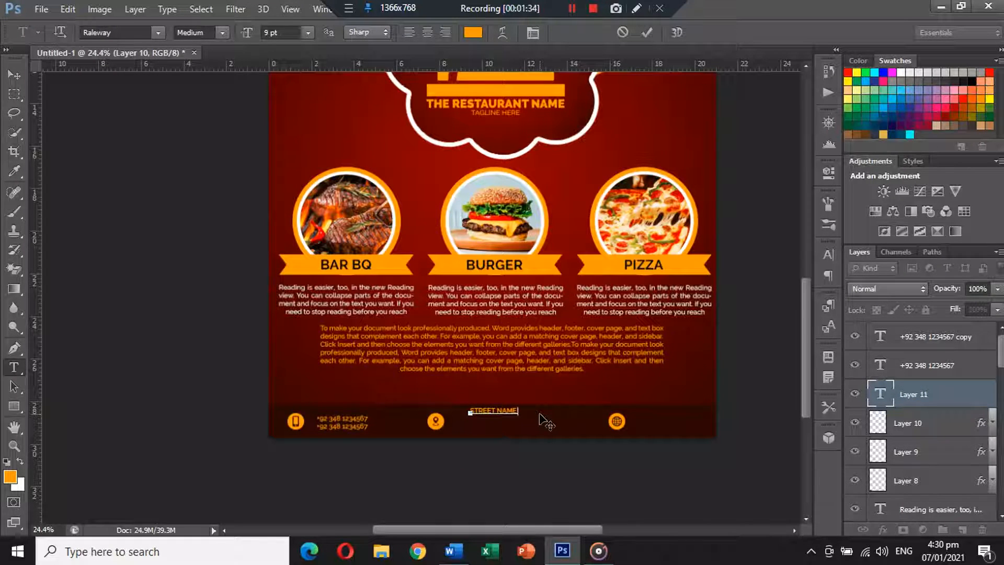
text(STREET NAME, TOWN NAME,)
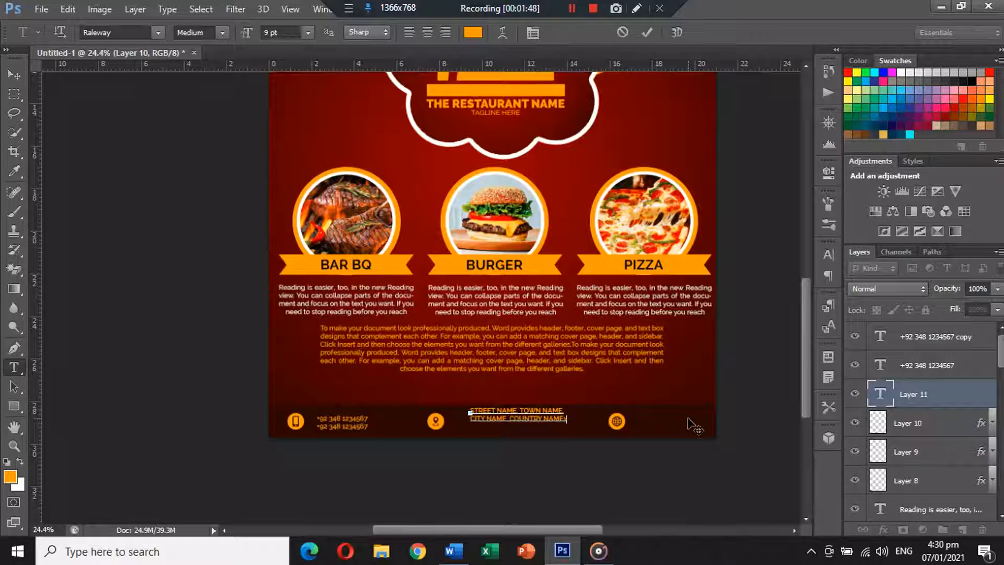
click(14, 74)
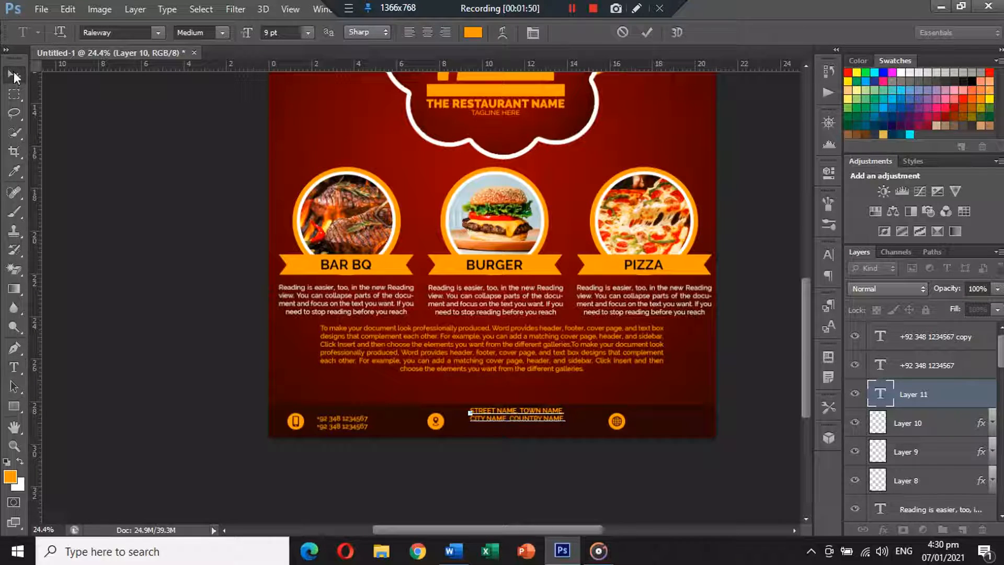
drag(528, 415, 520, 423)
click(622, 424)
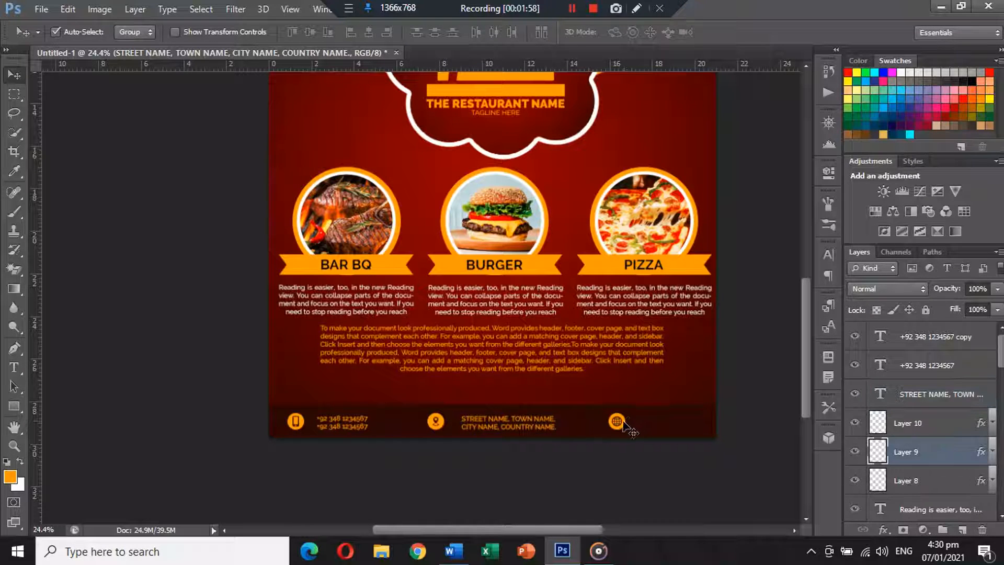
drag(623, 421, 621, 424)
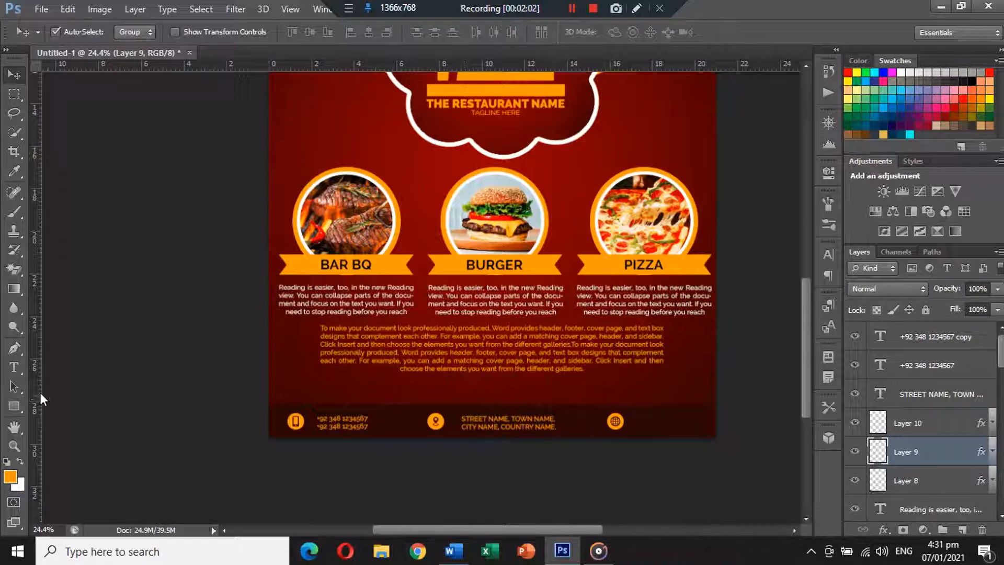
click(14, 367)
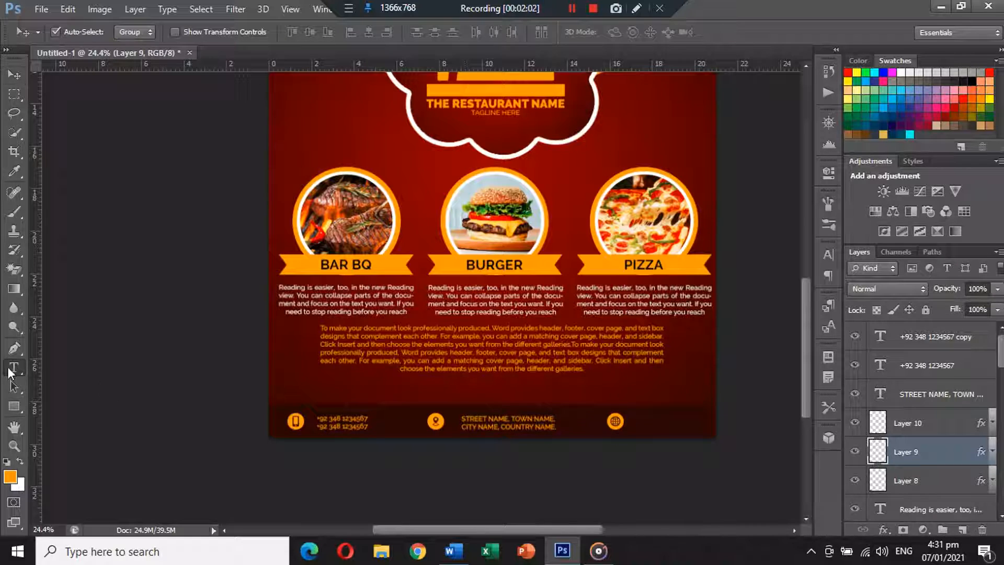
click(404, 387)
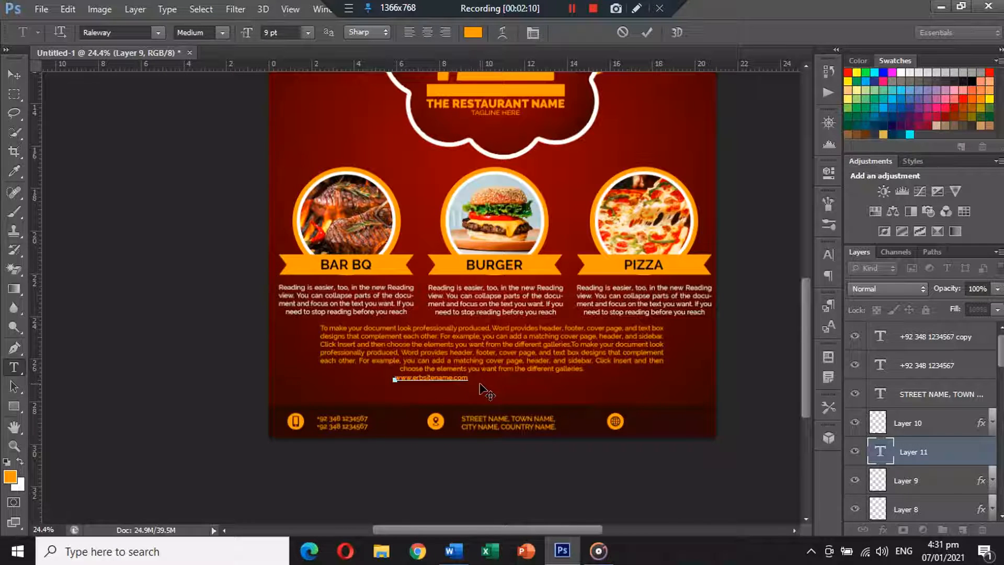
click(14, 75)
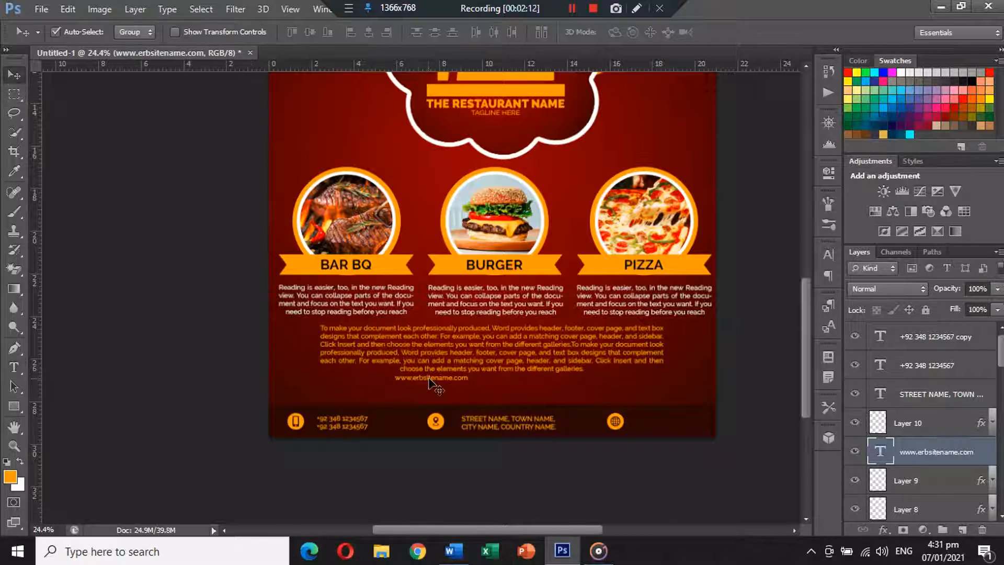
drag(429, 379, 672, 426)
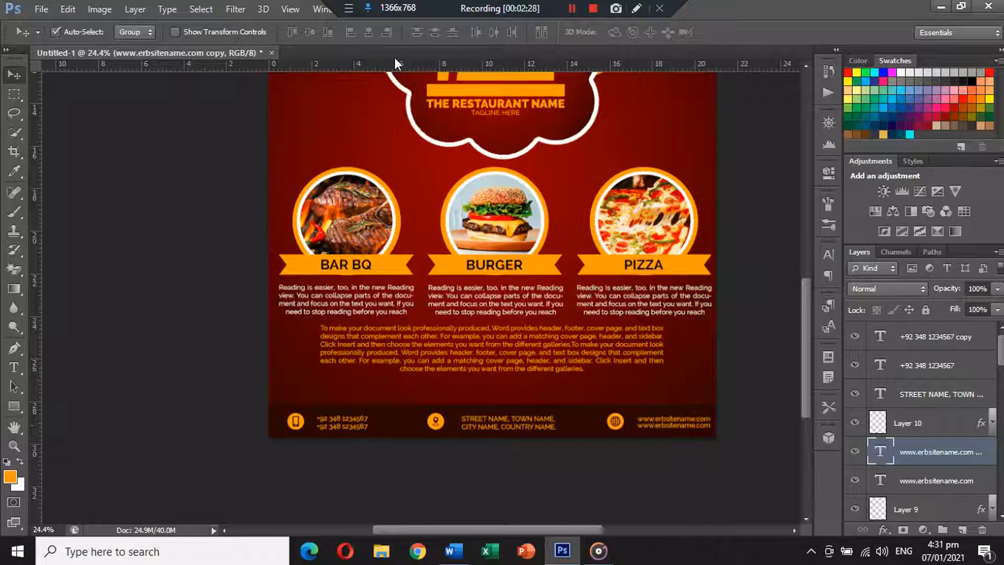
Place a horizontal guide near the page bottom and nudge the globe icon slightly left
drag(402, 68, 459, 64)
drag(660, 438, 706, 430)
click(764, 410)
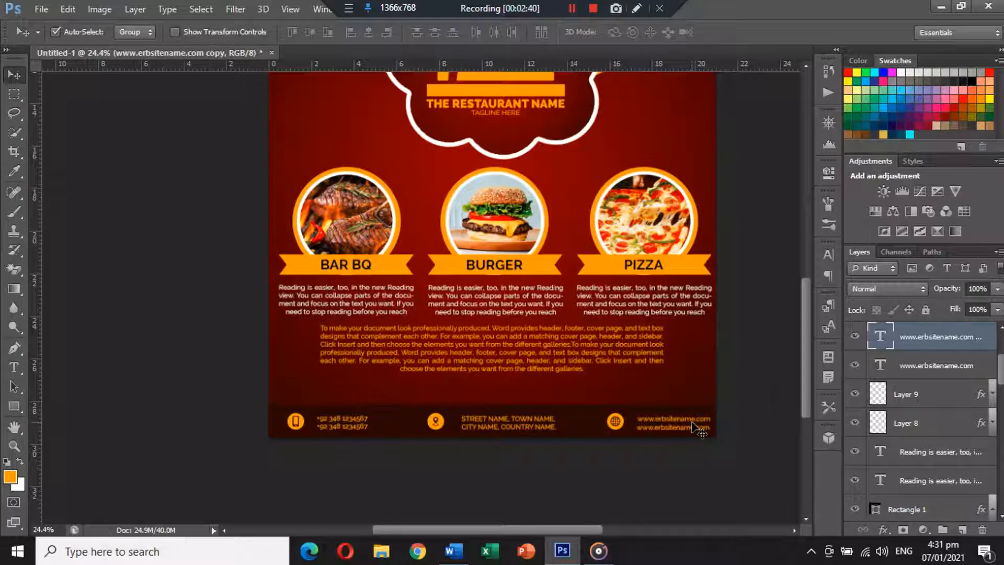
scroll(734, 405, down, 1)
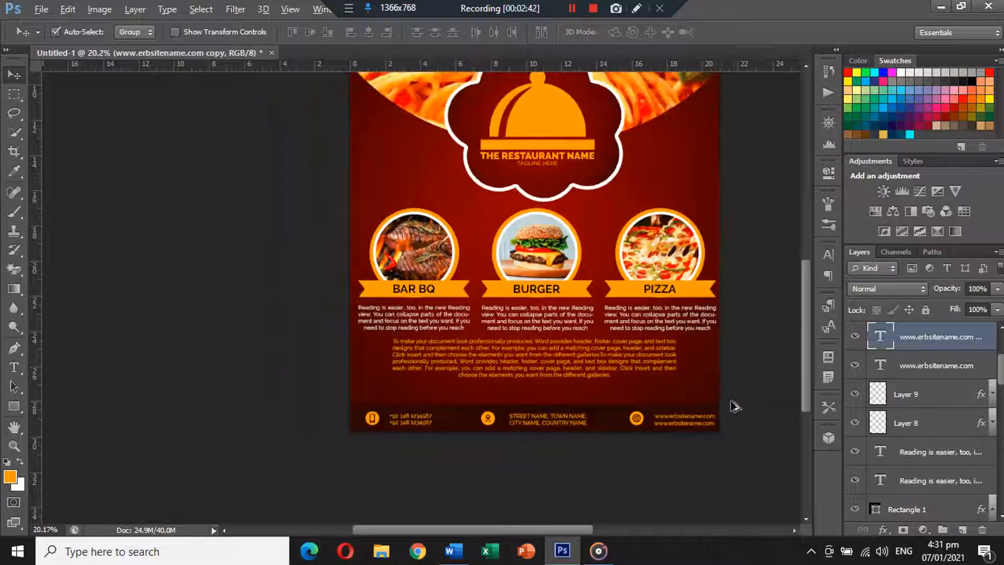
shift+click(712, 424)
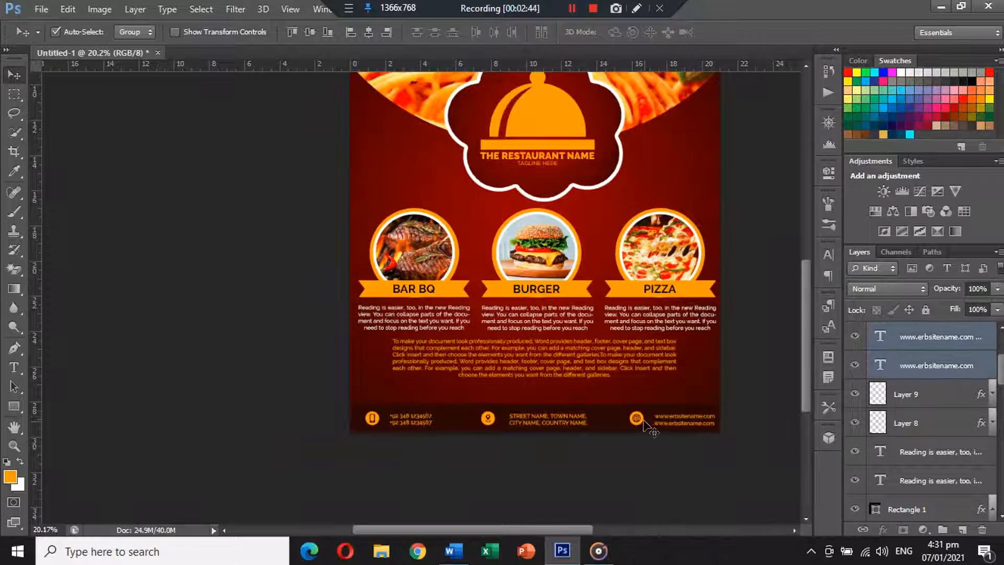
drag(644, 420, 647, 420)
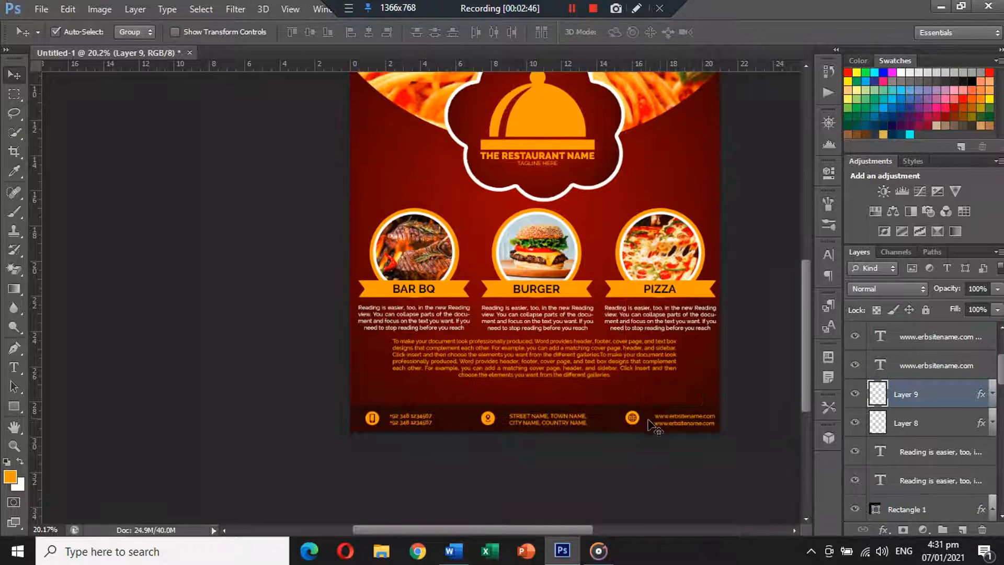
Shift the globe icon and both website lines slightly left as a group
shift+click(679, 424)
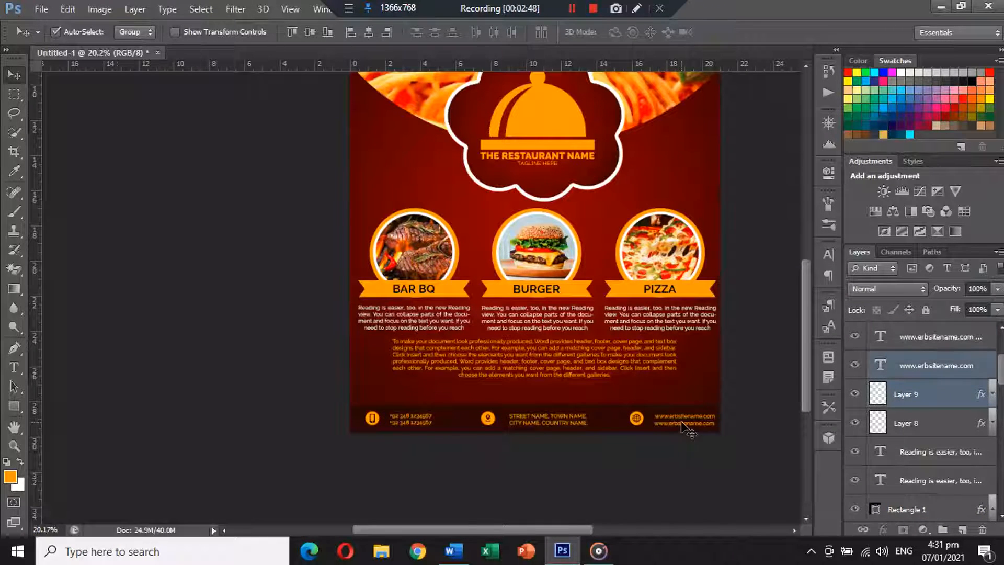
key(shift+Left)
click(708, 427)
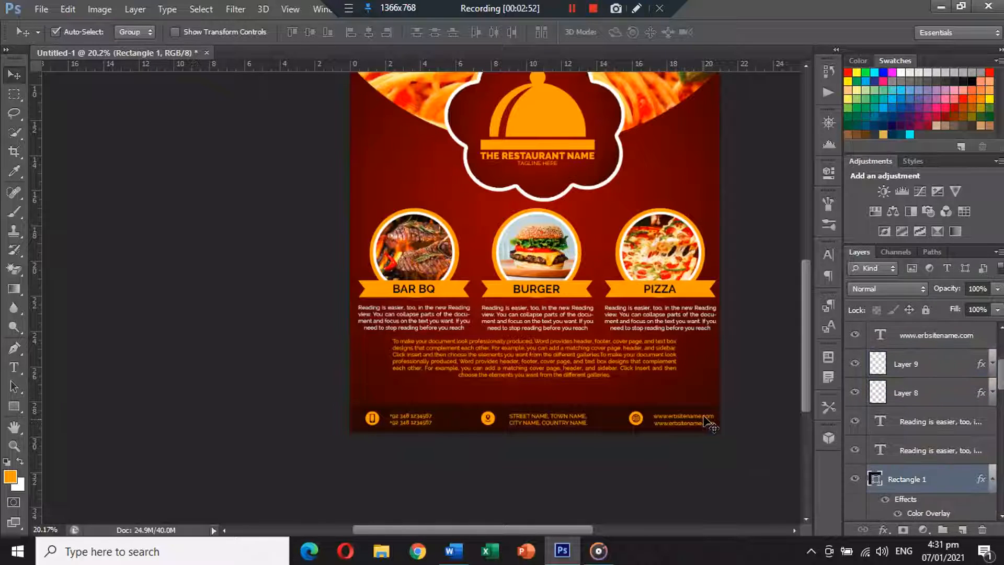
click(758, 417)
click(695, 429)
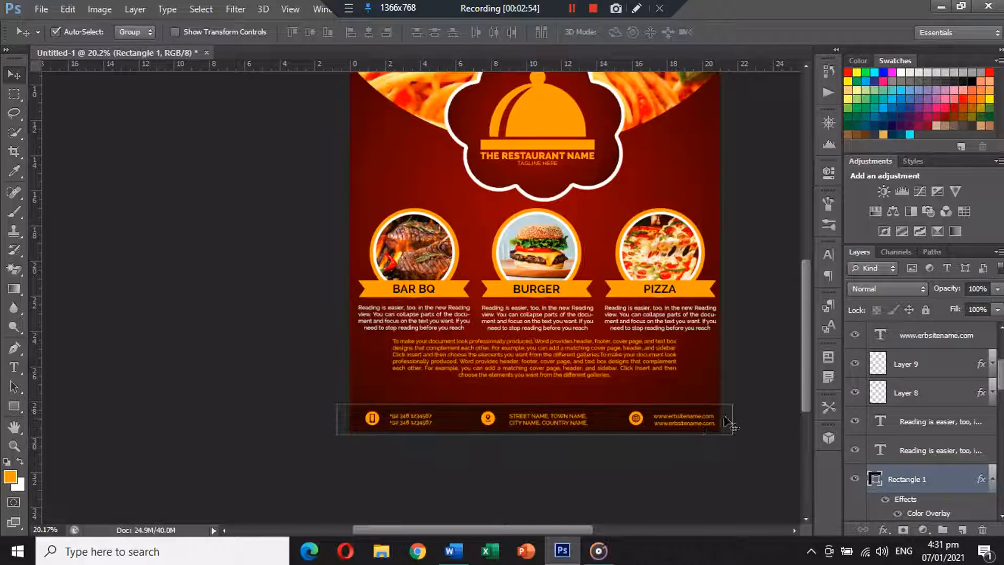
click(752, 411)
click(695, 418)
shift+click(690, 423)
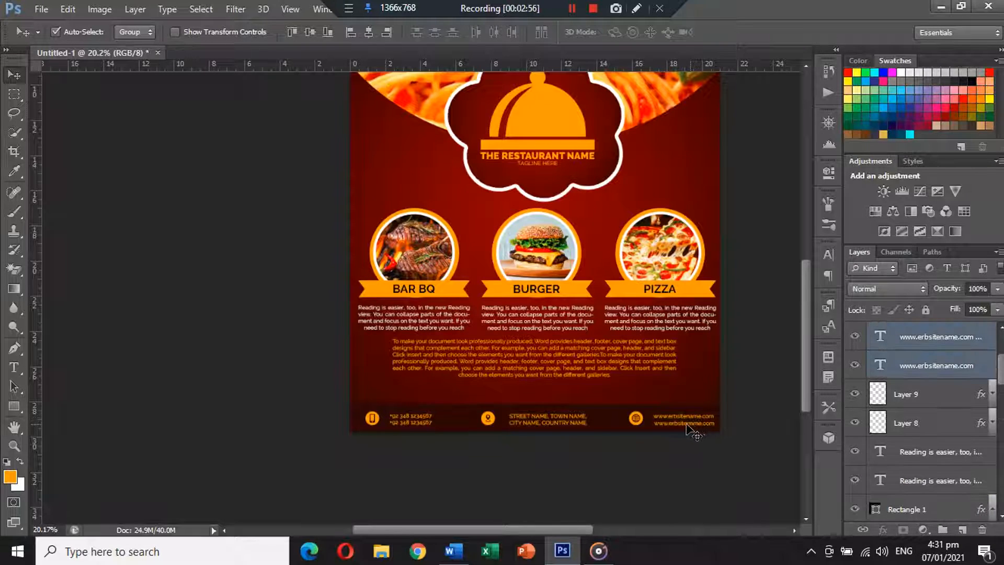
shift+click(644, 423)
drag(645, 423, 637, 421)
click(761, 379)
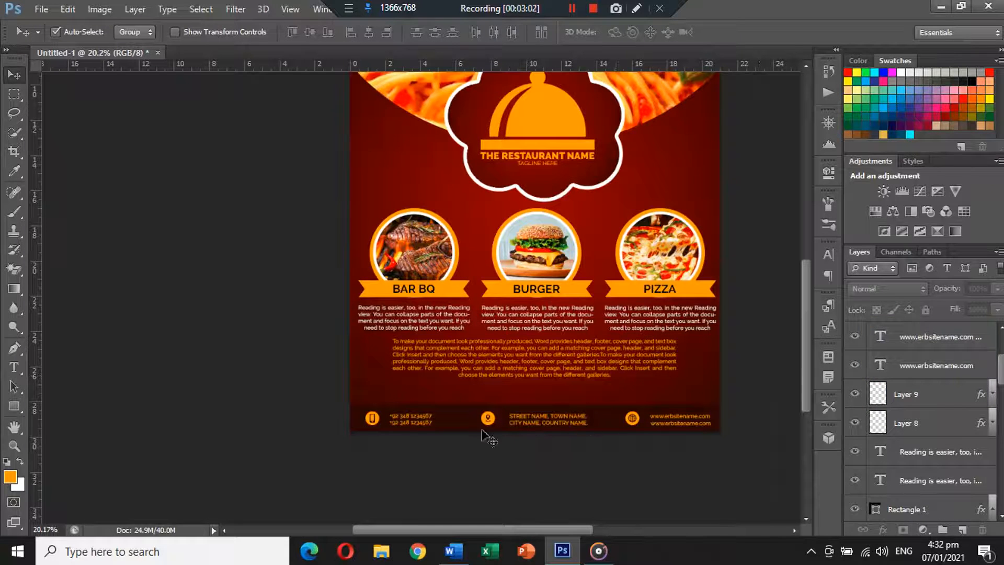
Realign both phone-number lines level with the phone icon, then zoom out to the whole flyer
click(396, 418)
shift+click(401, 423)
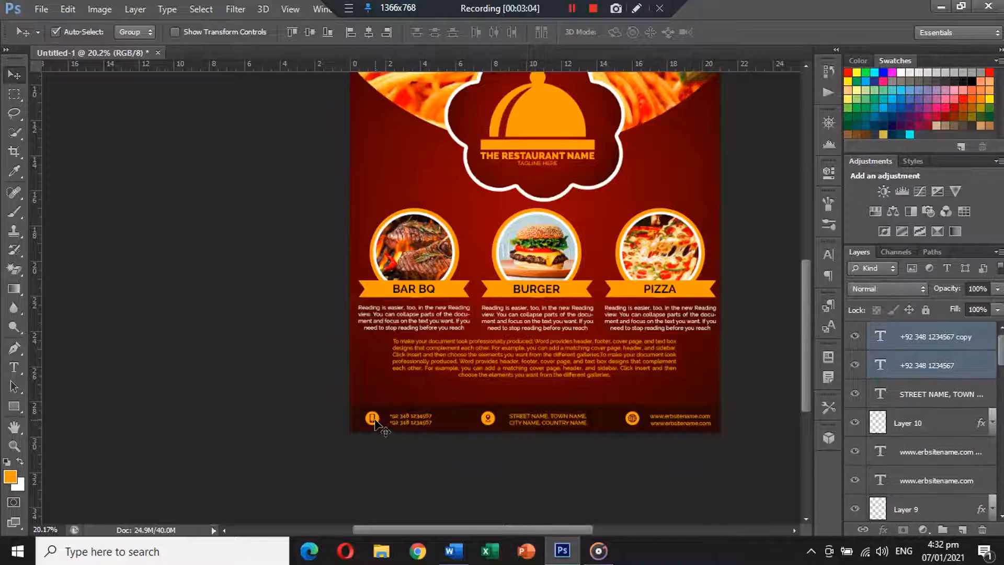
drag(375, 419, 375, 420)
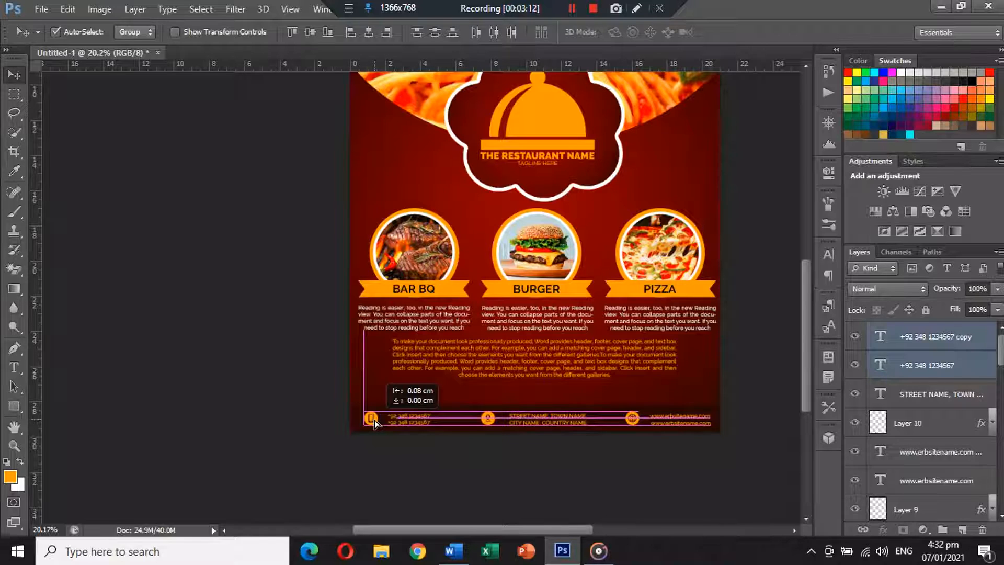
drag(375, 419, 375, 419)
click(455, 460)
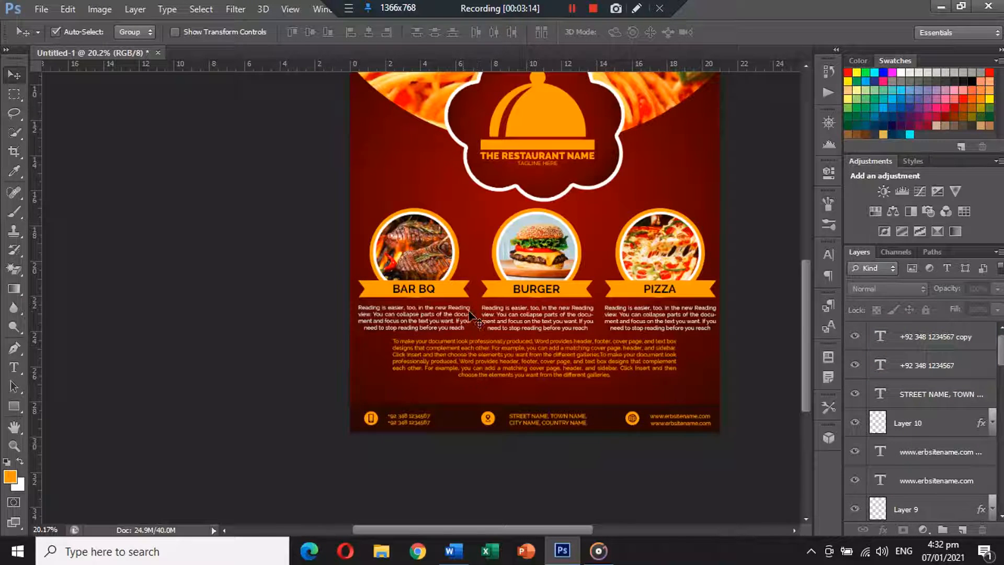
key(ctrl+minus)
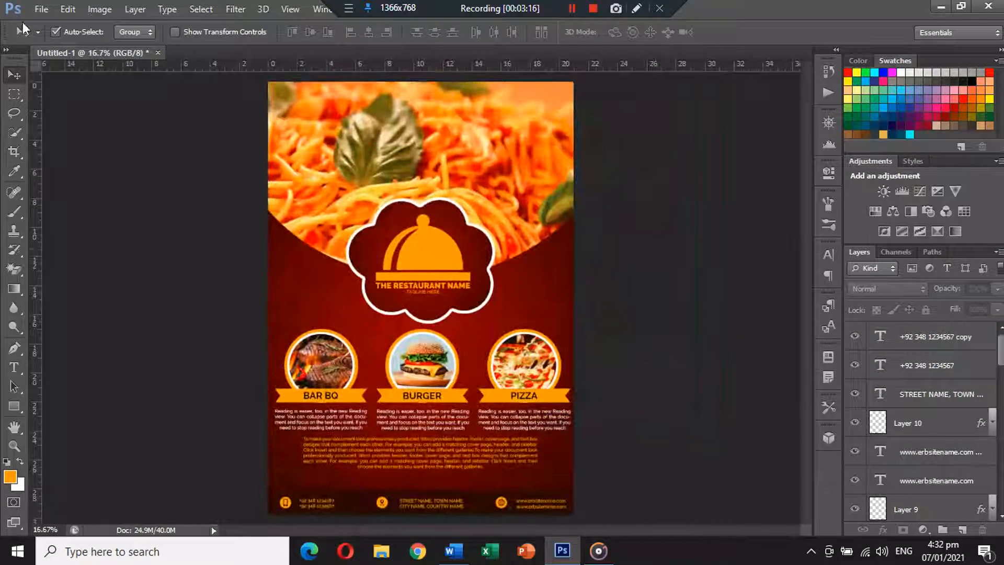
Bring the bumpy-circle image into the flyer as a new layer
click(41, 9)
click(45, 31)
click(516, 168)
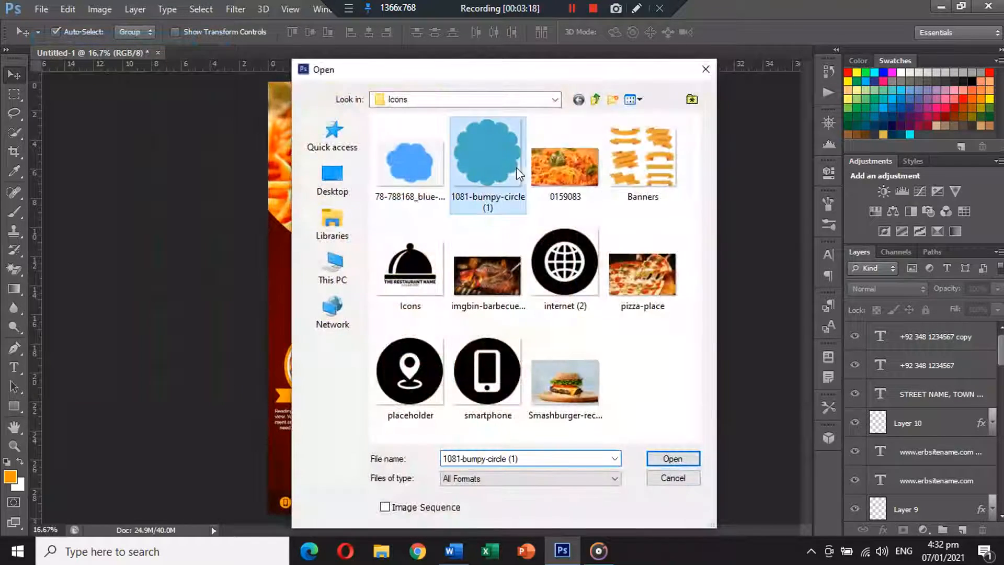
double_click(516, 167)
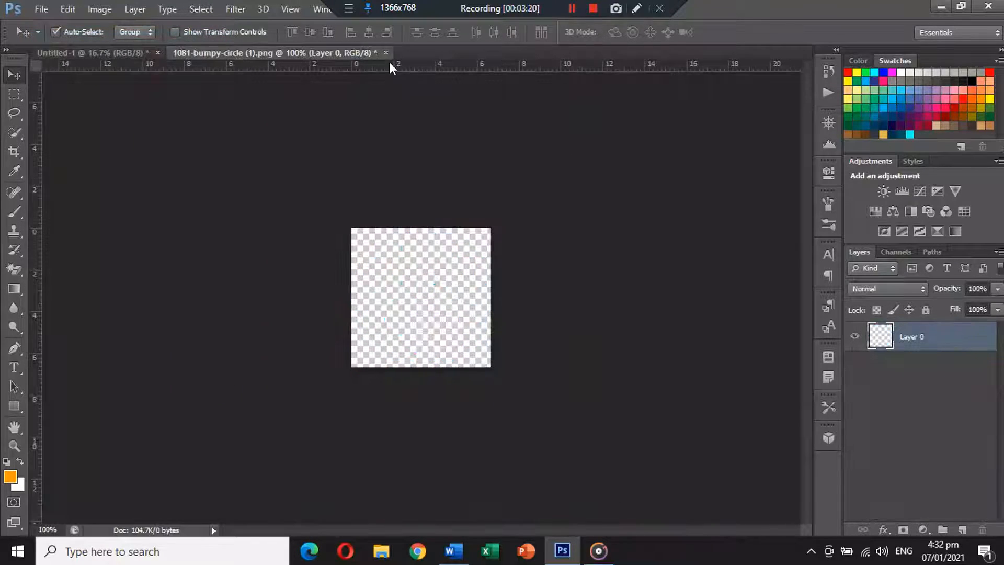
click(386, 53)
click(508, 218)
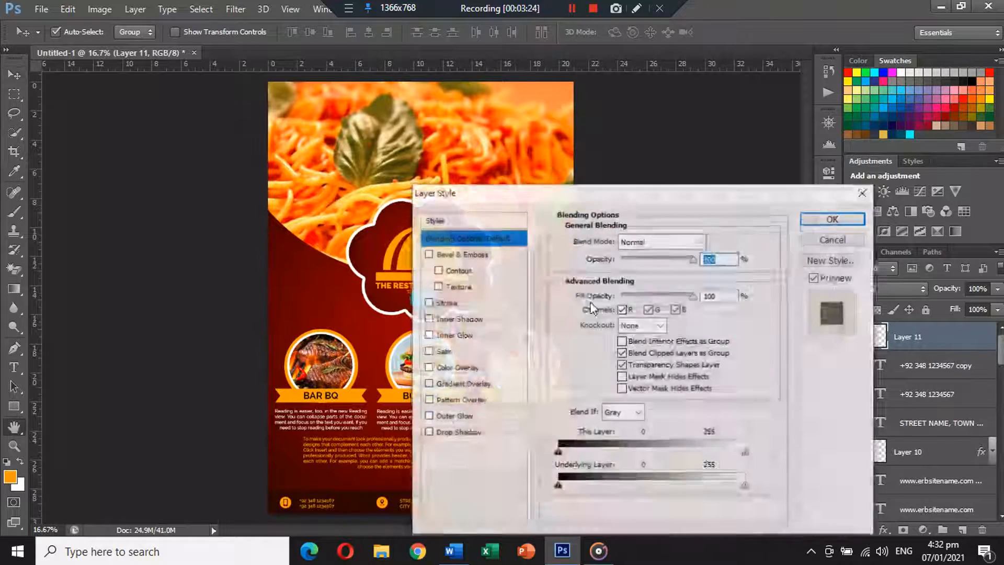
Give the bumpy-circle badge an orange Color Overlay sampled from the poster's arch
click(457, 367)
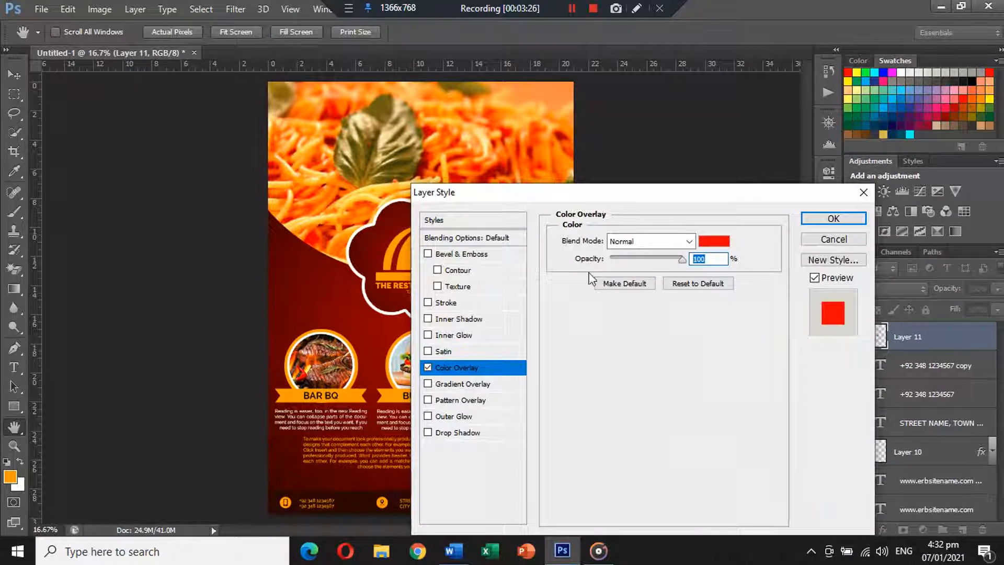
click(715, 241)
click(406, 255)
key(Return)
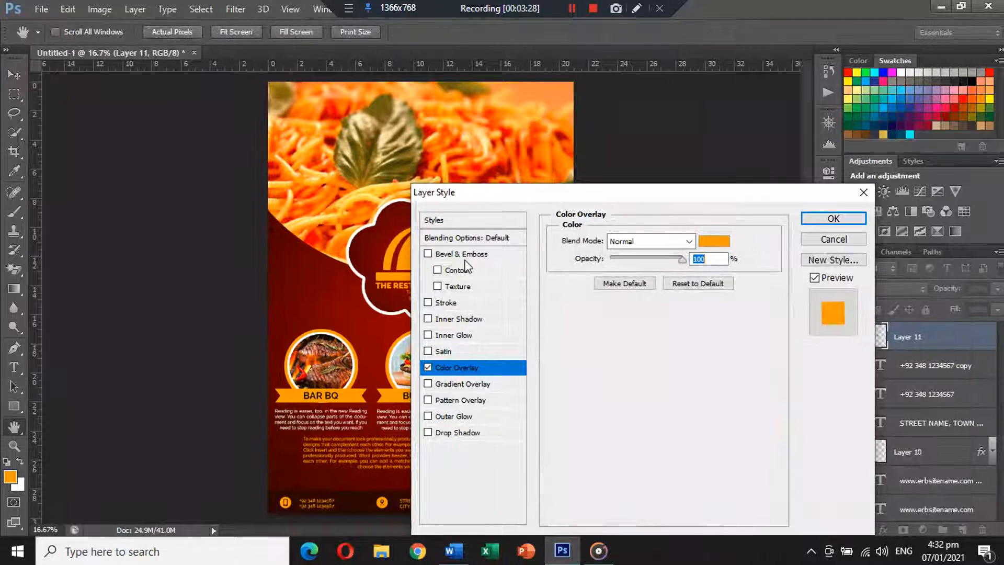
click(834, 219)
Move the orange badge onto the BAR BQ circle's upper right and enlarge it
key(v)
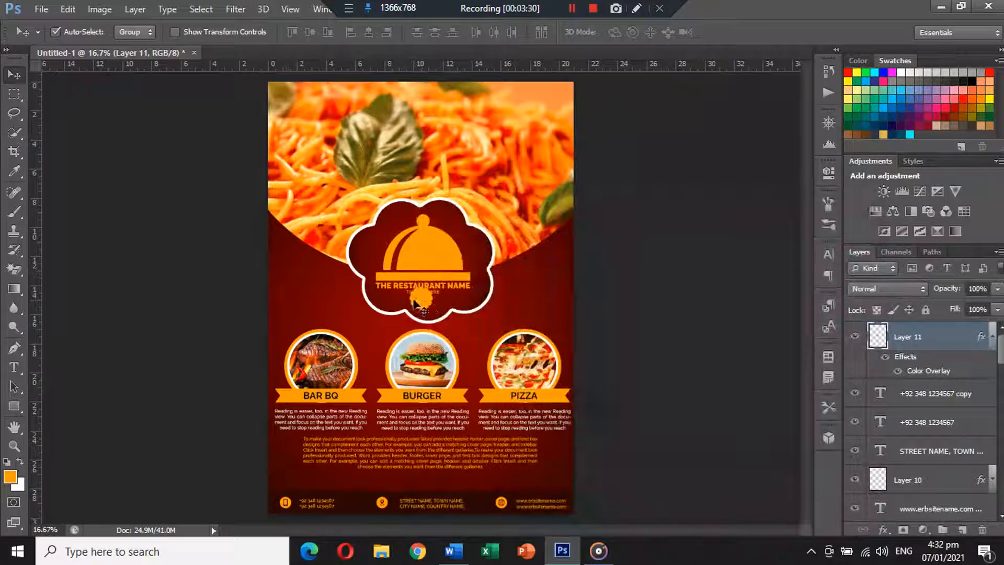
drag(418, 307, 366, 356)
key(ctrl+t)
key(Return)
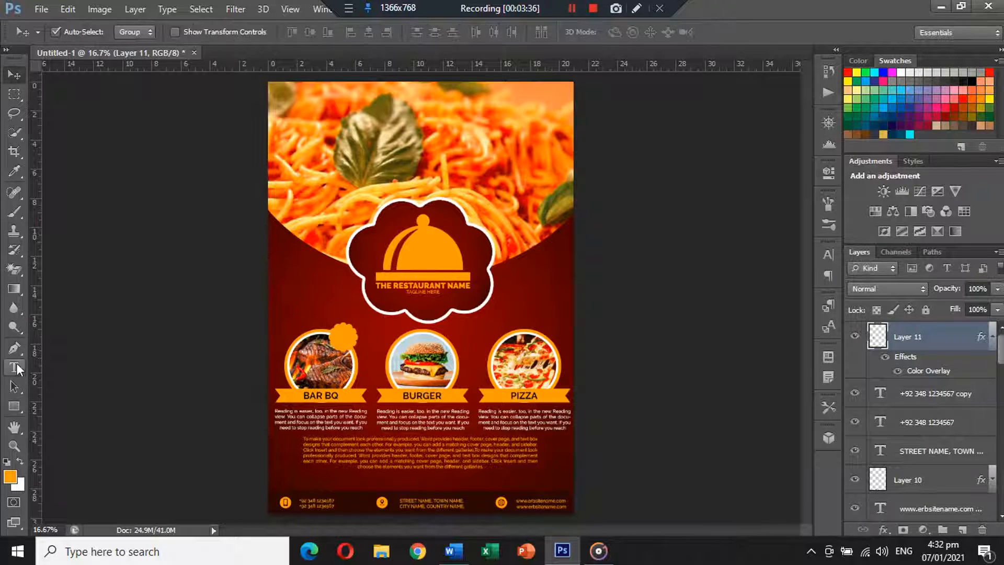
Create '15% OFF' text near the badge in black
key(t)
click(301, 292)
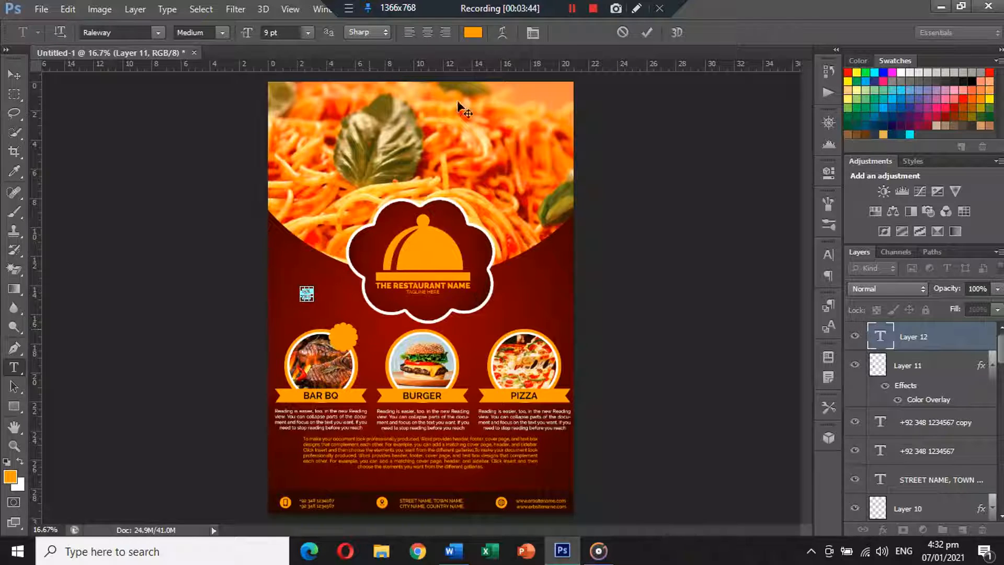
click(473, 33)
click(561, 491)
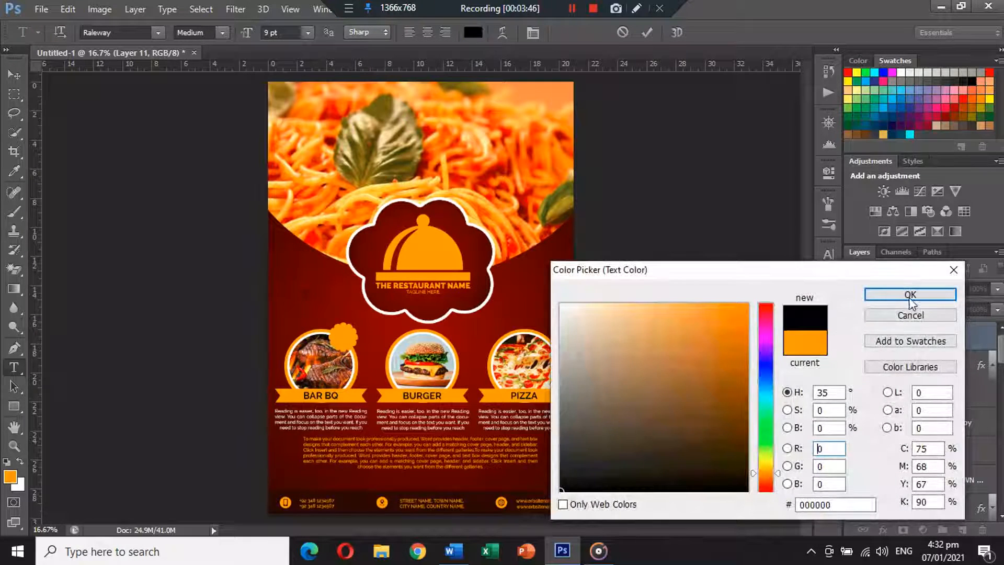
key(Return)
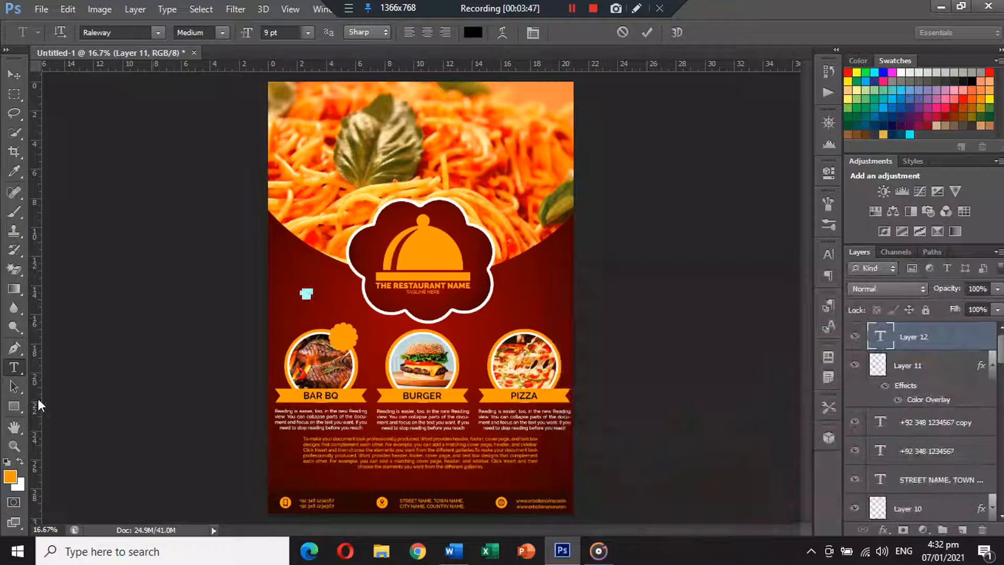
click(17, 345)
Set the 15% OFF text's font style to Black
click(14, 371)
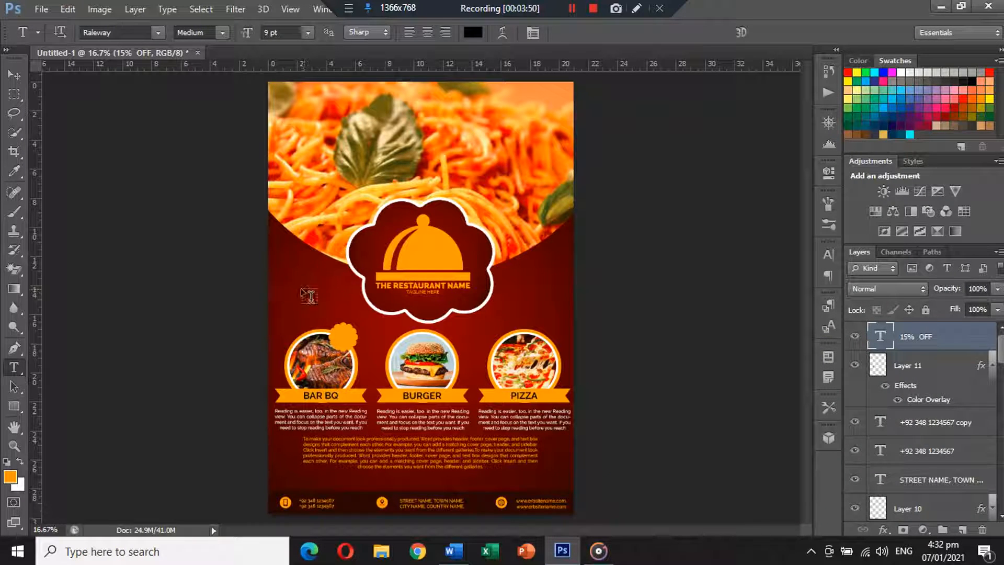
drag(308, 285, 314, 292)
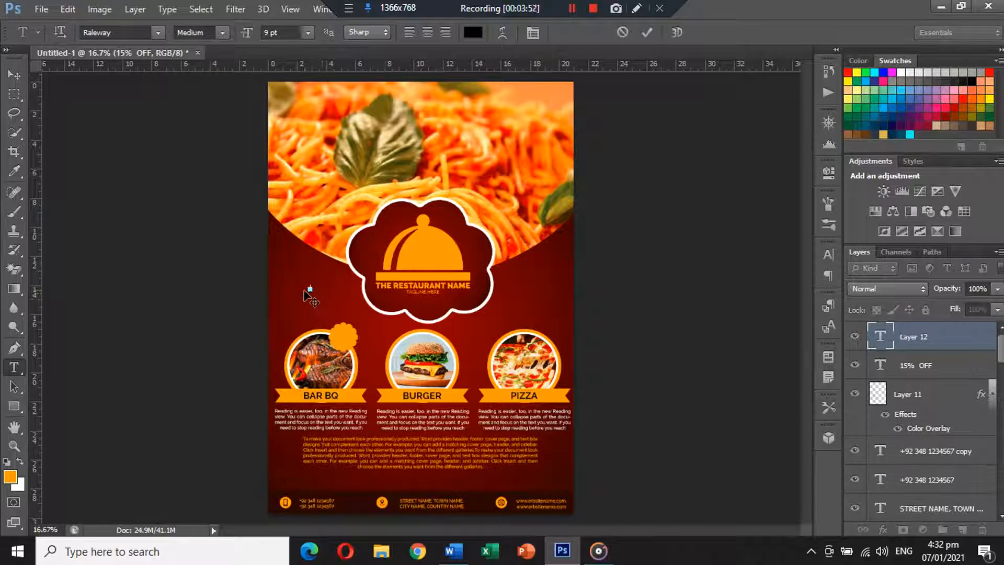
key(Escape)
click(306, 289)
key(Escape)
click(306, 288)
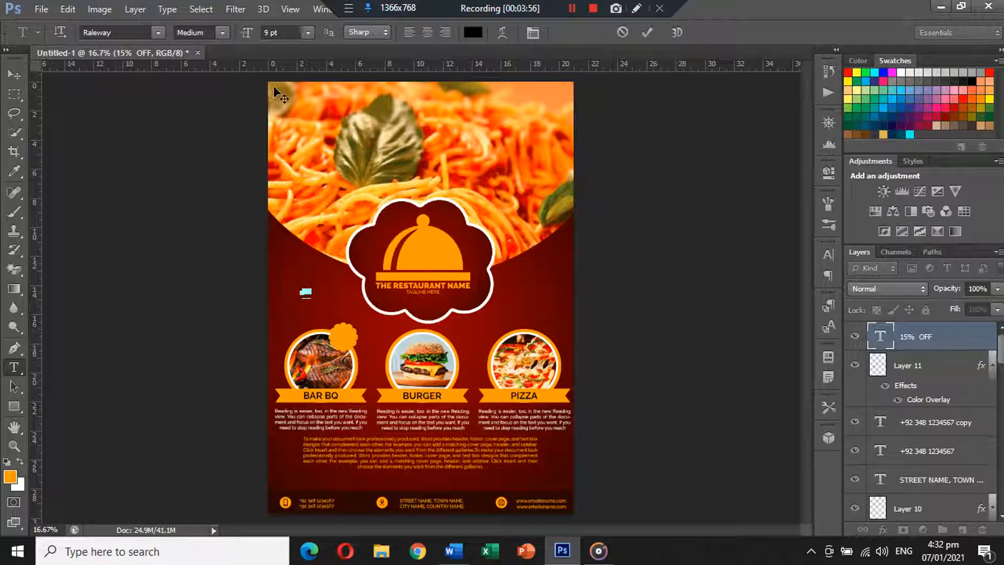
click(222, 33)
click(204, 216)
Enlarge the 15% OFF text to about 143% and centre it on the orange badge
click(8, 75)
key(ctrl+t)
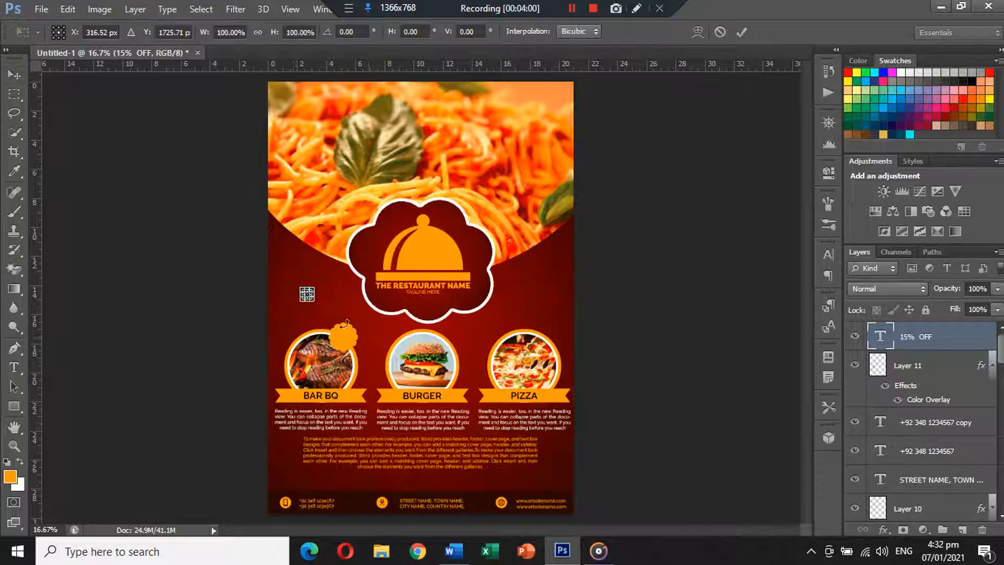
drag(316, 306, 345, 347)
key(Return)
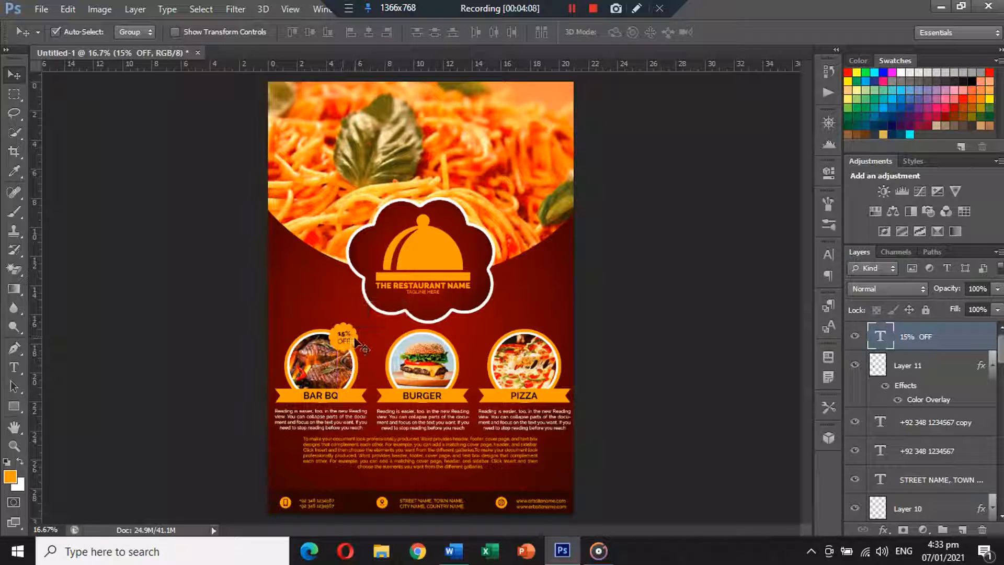
shift+click(350, 329)
click(375, 34)
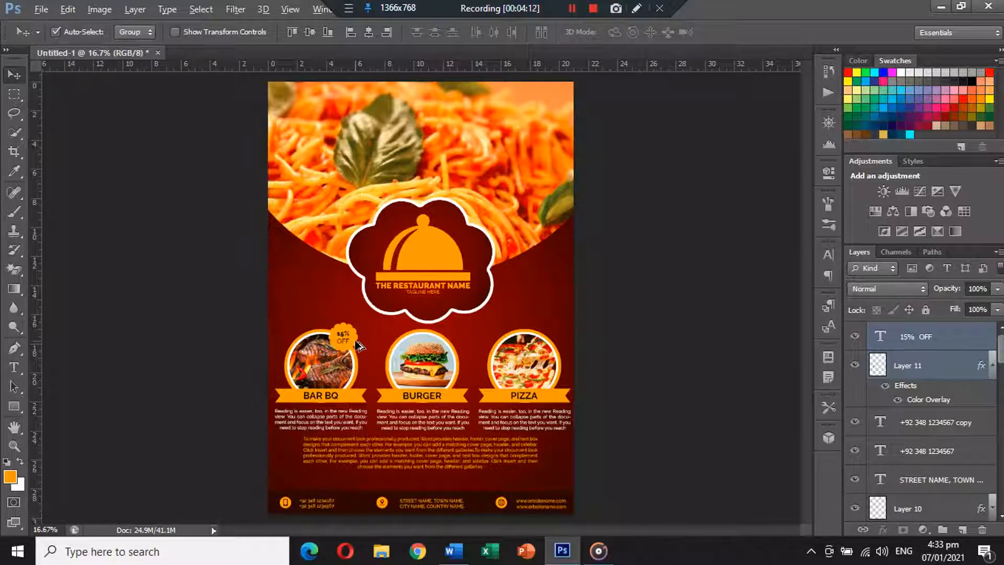
Alt-drag copies of the orange 15% OFF badge onto the BURGER and PIZZA circles
scroll(358, 345, up, 5)
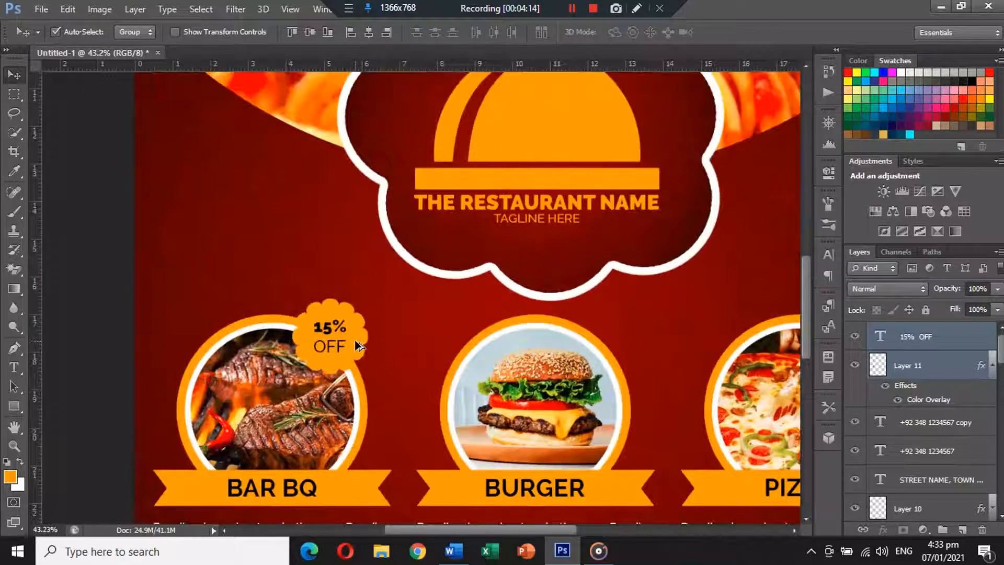
scroll(358, 345, down, 3)
drag(361, 345, 630, 354)
click(698, 323)
scroll(698, 322, down, 2)
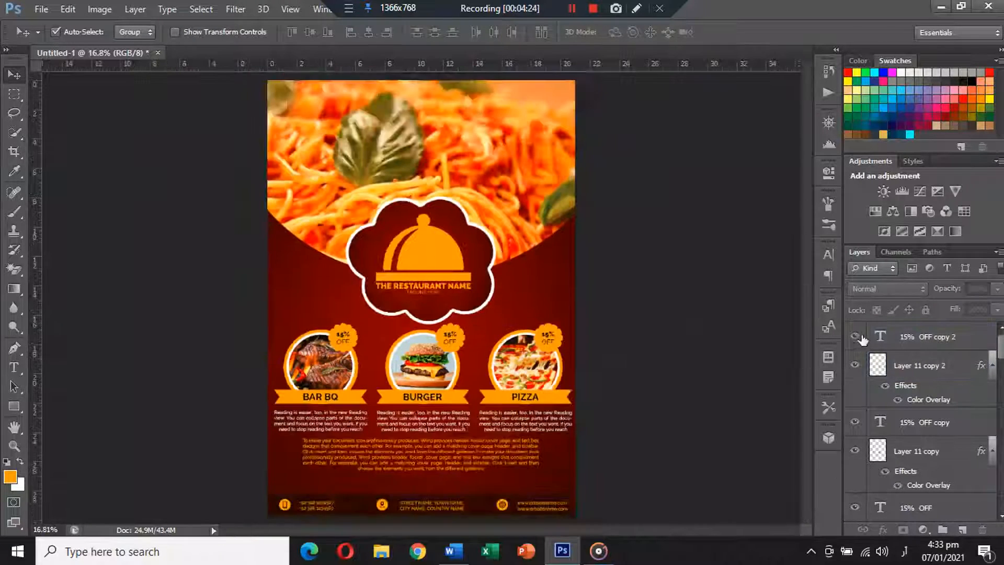
scroll(861, 339, down, 2)
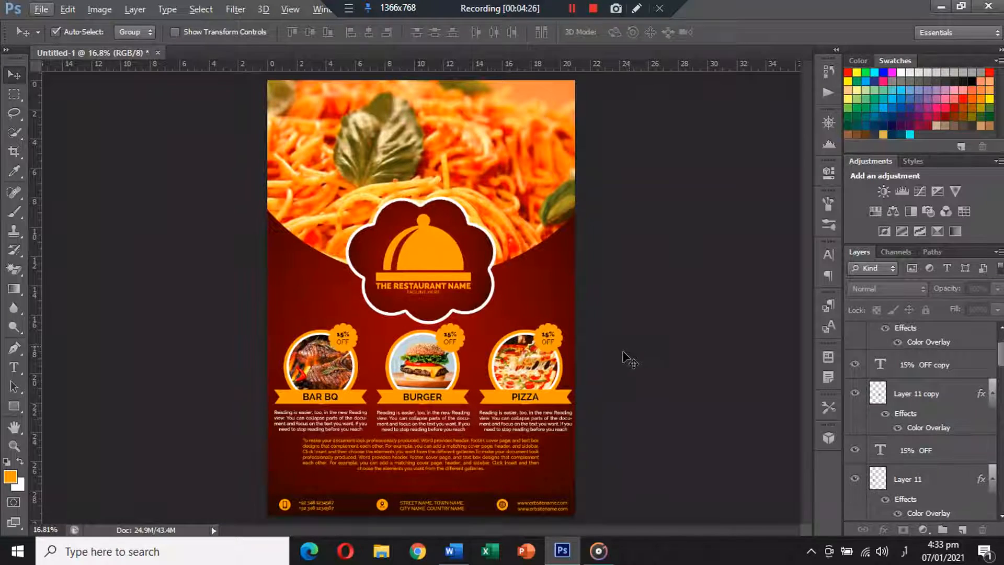
scroll(959, 366, up, 2)
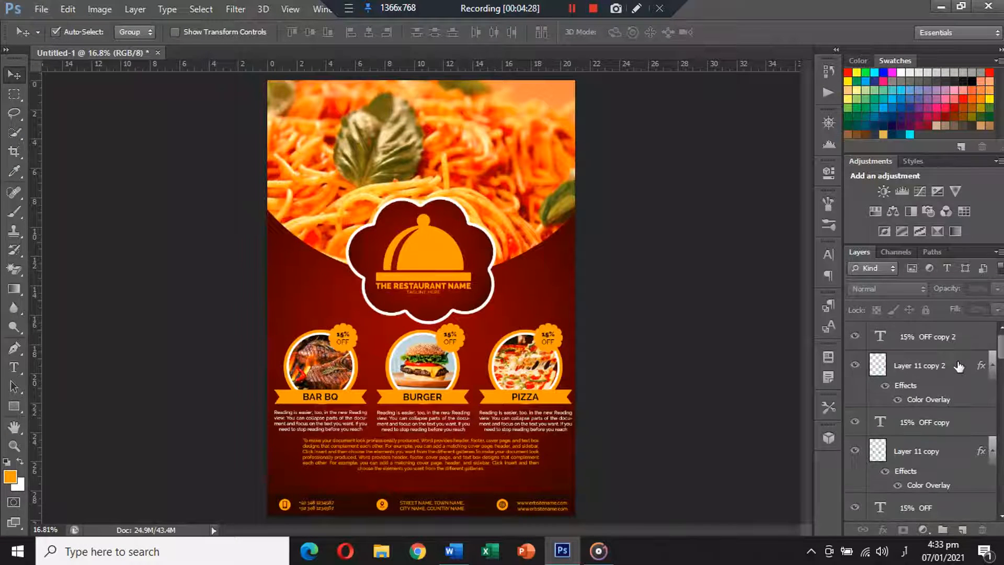
Add a Levels adjustment layer with black input 26 and white input 238
click(936, 336)
click(923, 530)
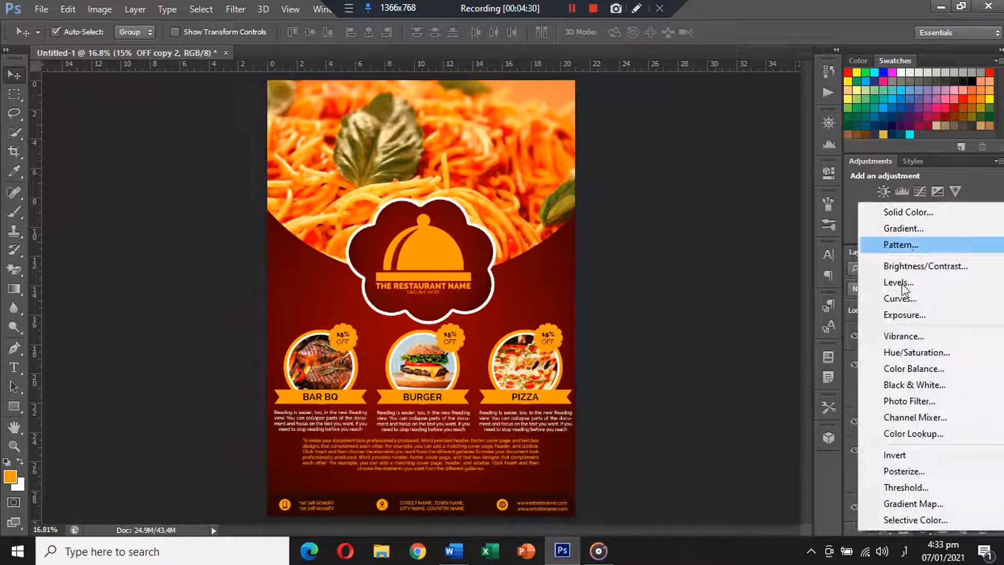
click(900, 283)
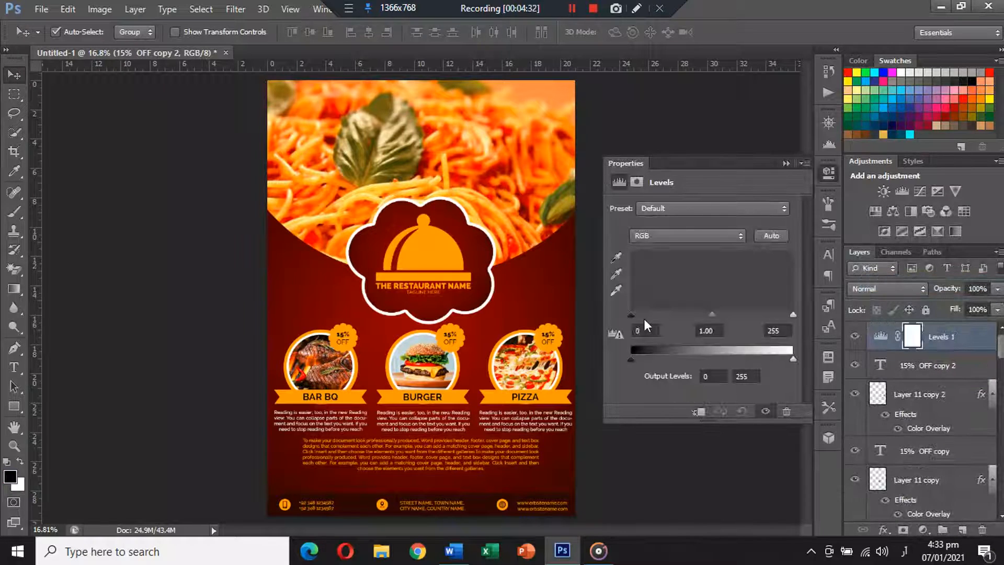
drag(632, 315, 640, 317)
drag(645, 317, 651, 317)
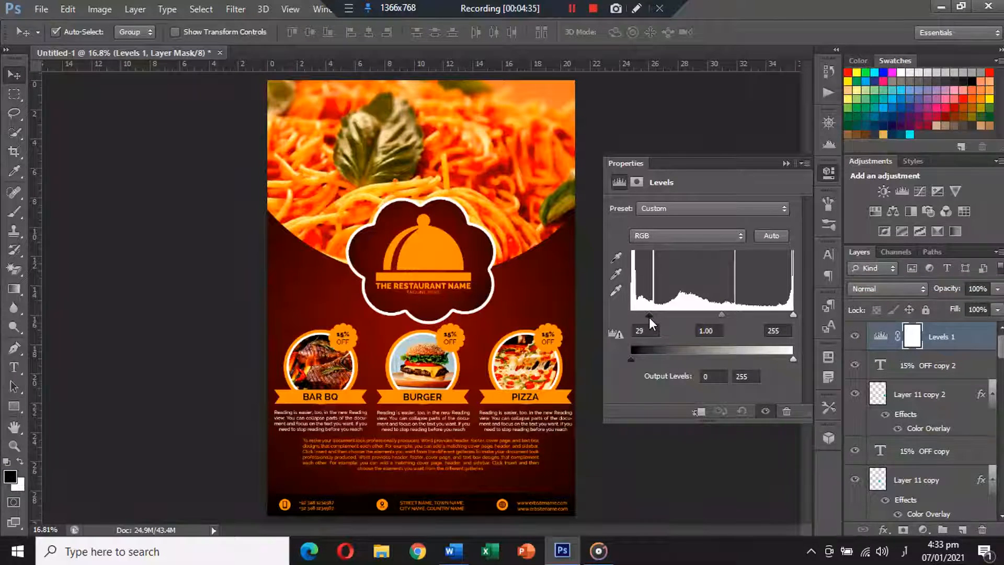
drag(648, 317, 647, 317)
drag(793, 315, 782, 316)
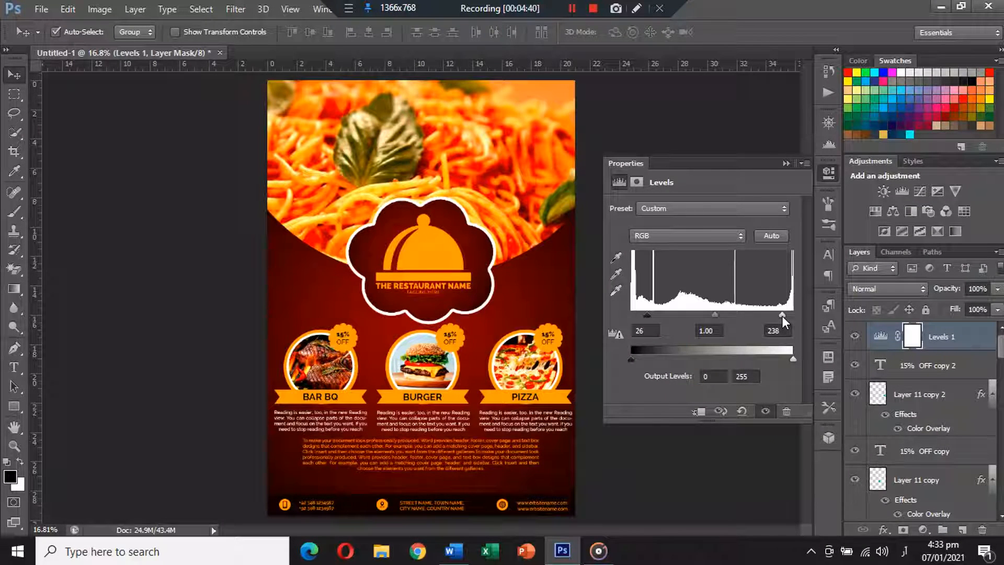
click(785, 164)
click(926, 366)
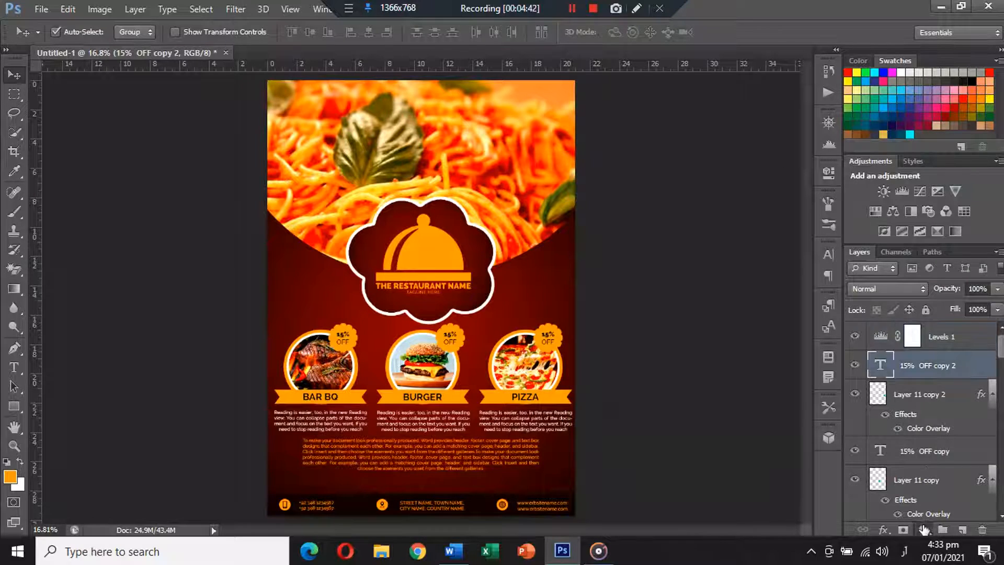
click(923, 529)
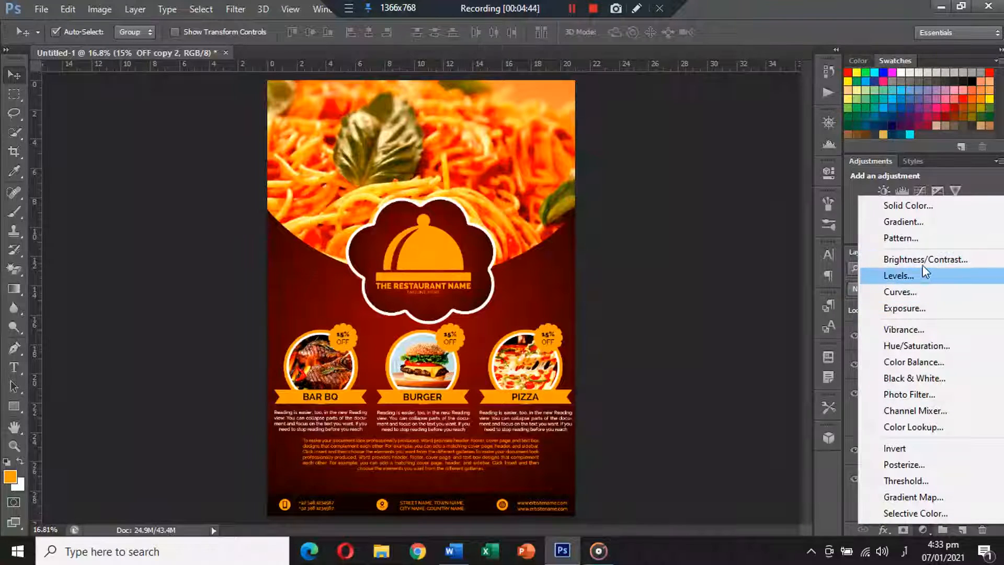
Add a Color Balance adjustment layer with Cyan–Red pushed to +17 red
click(912, 362)
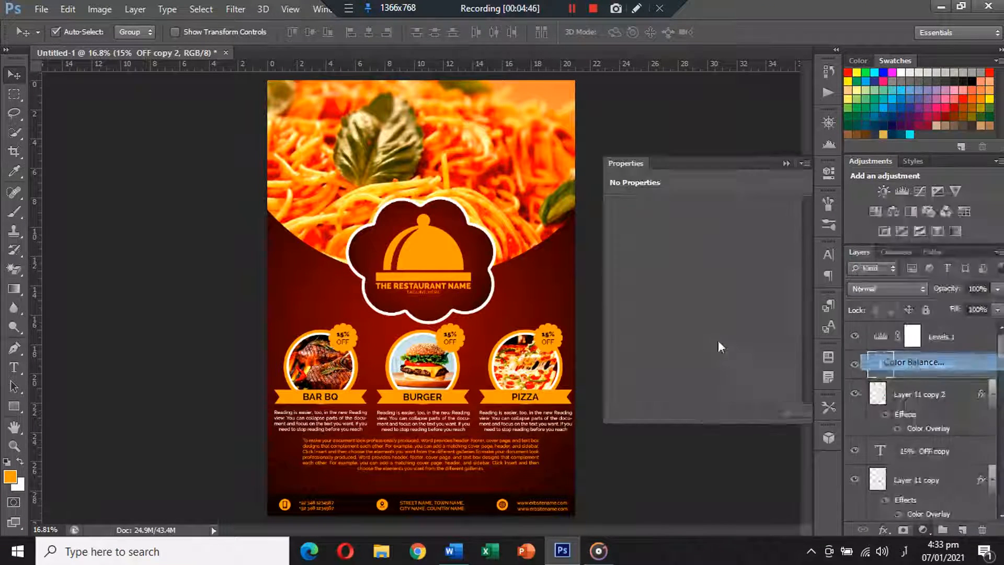
click(681, 244)
drag(681, 244, 696, 294)
click(786, 163)
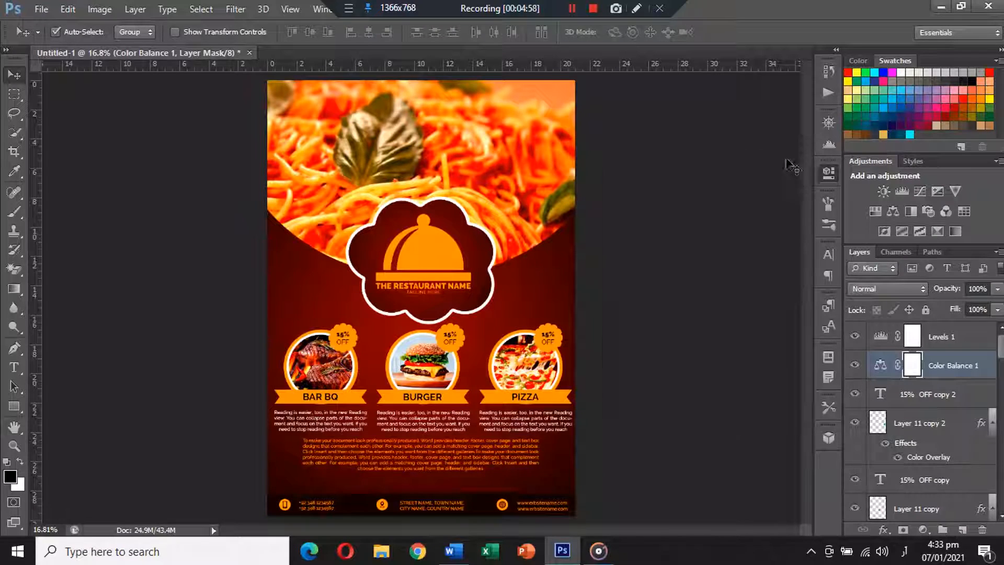